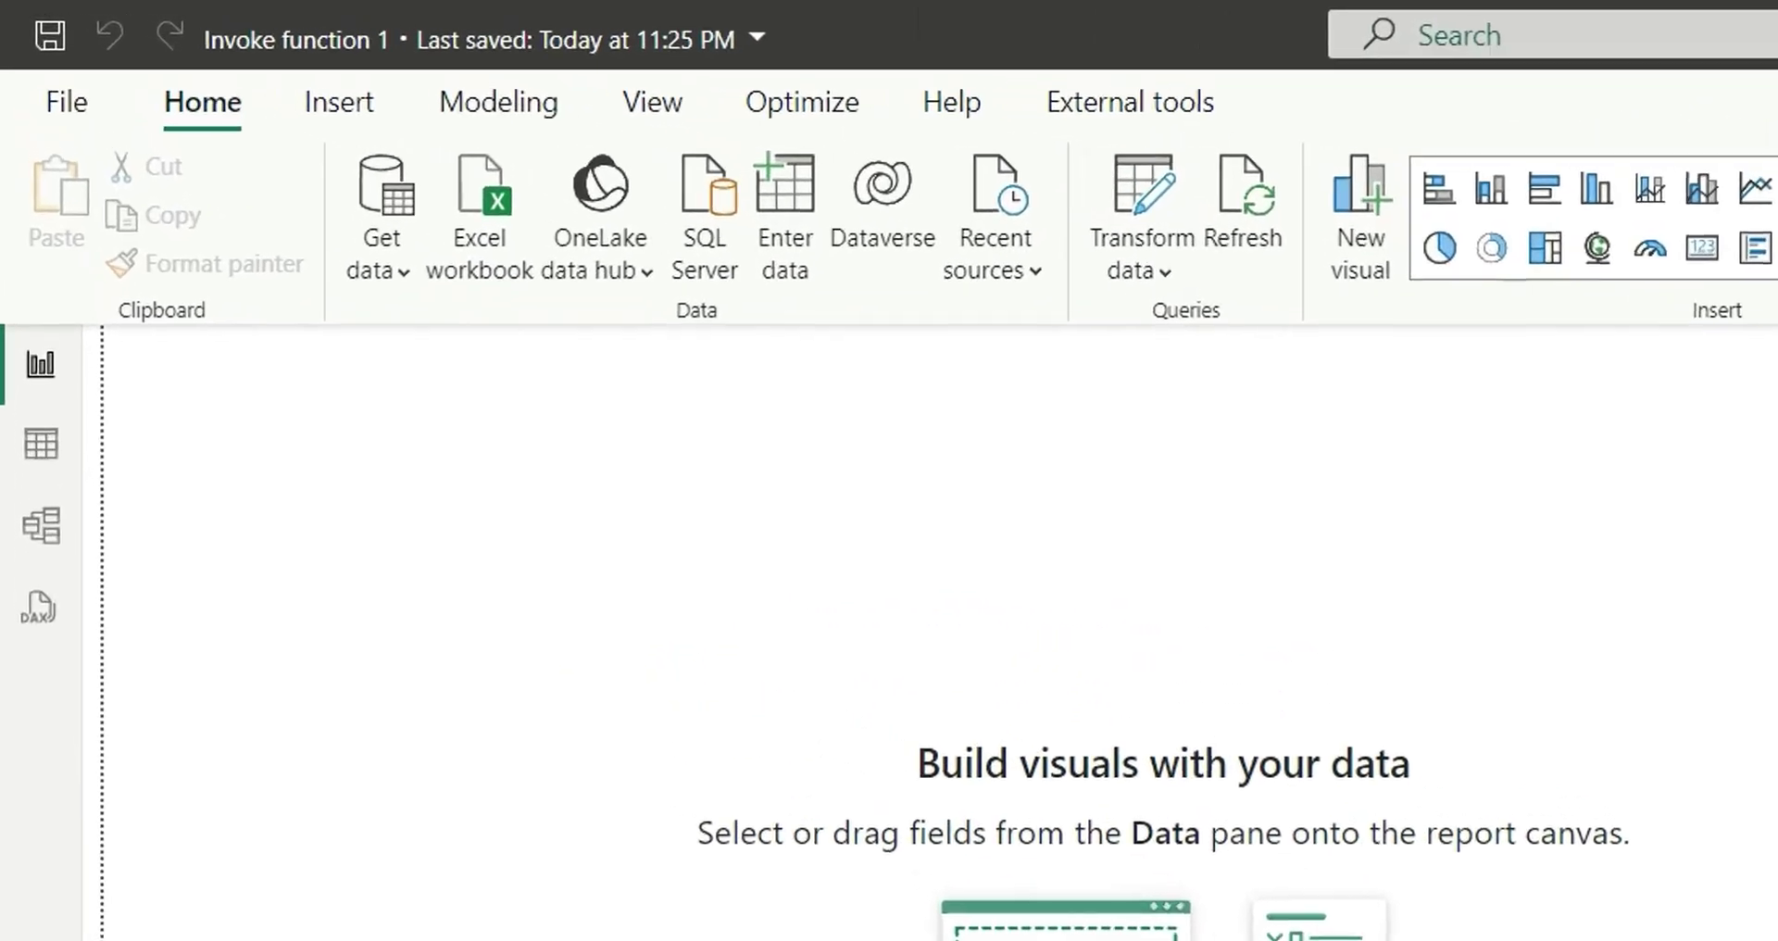
# - Open the Power Query Editor from the report and create a new blank query
pyautogui.click(1136, 189)
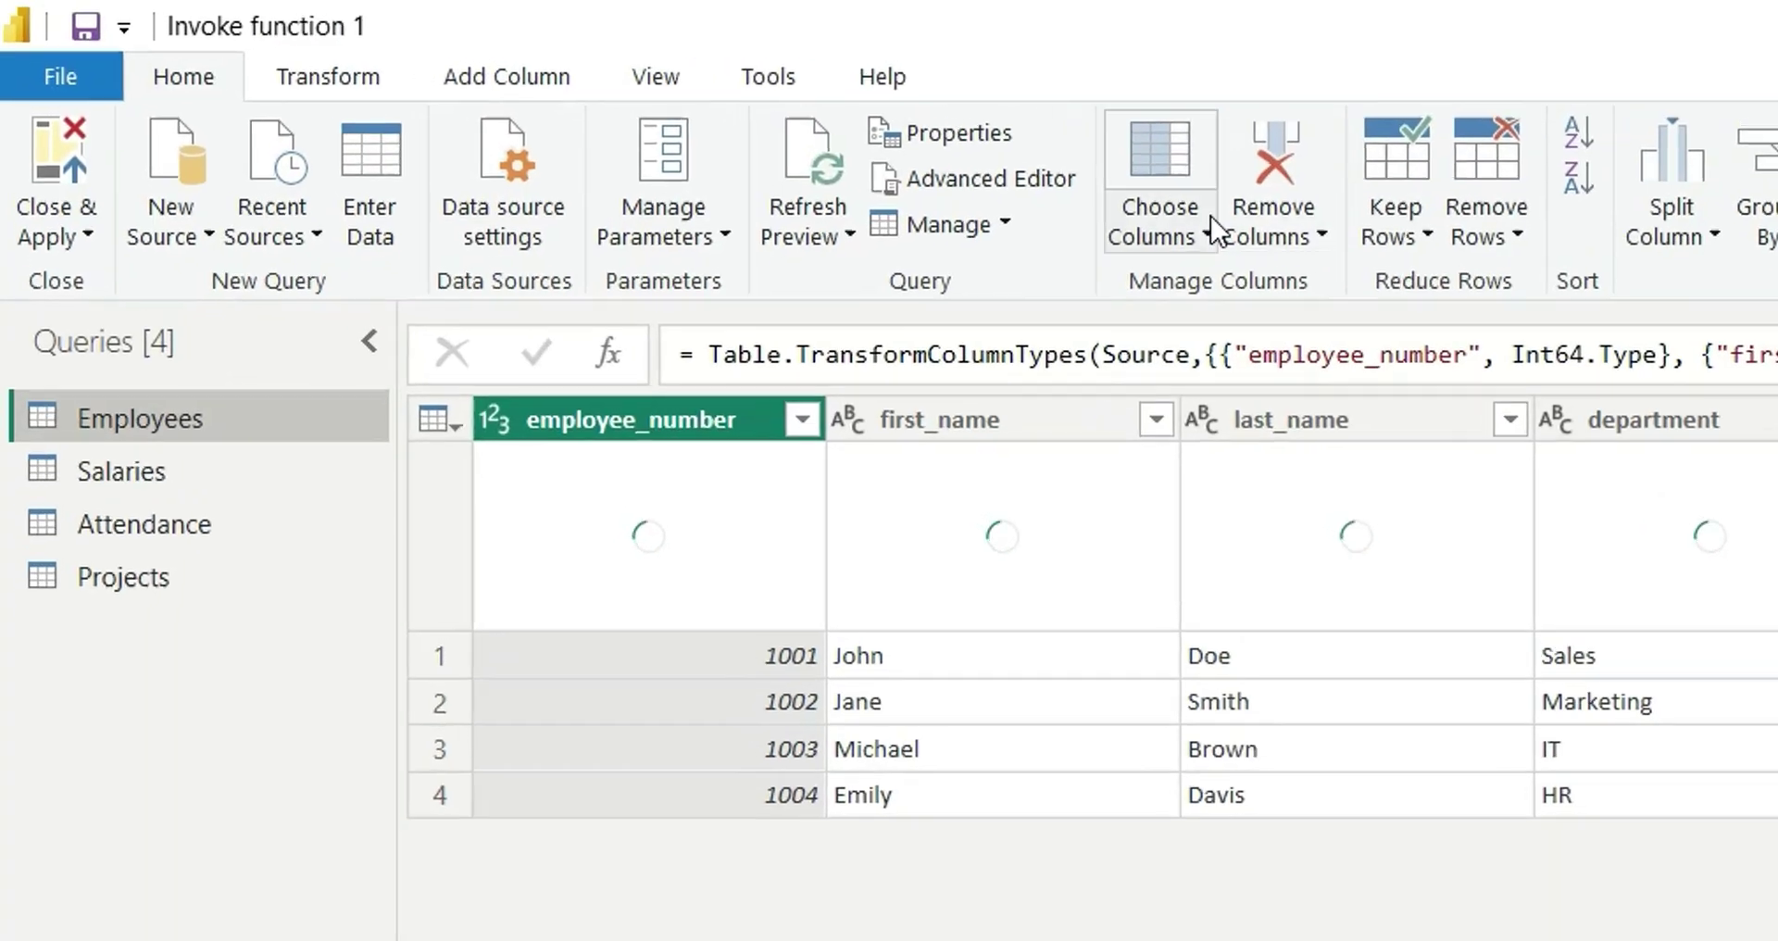
pyautogui.click(525, 78)
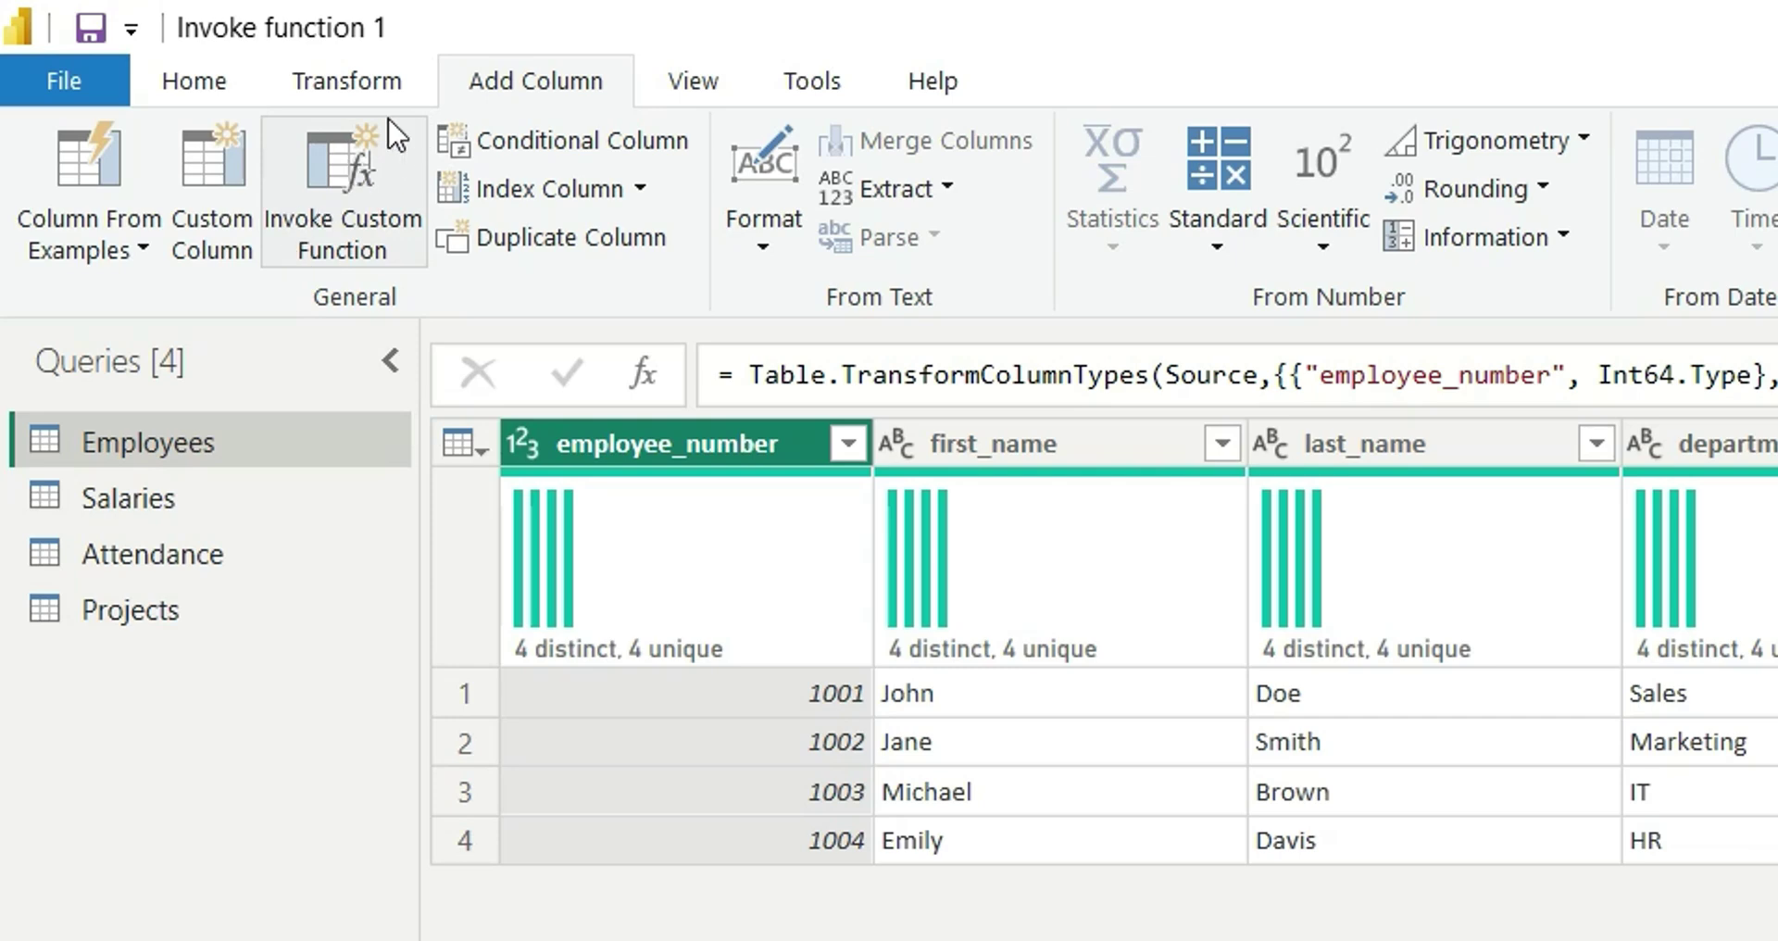
pyautogui.click(192, 83)
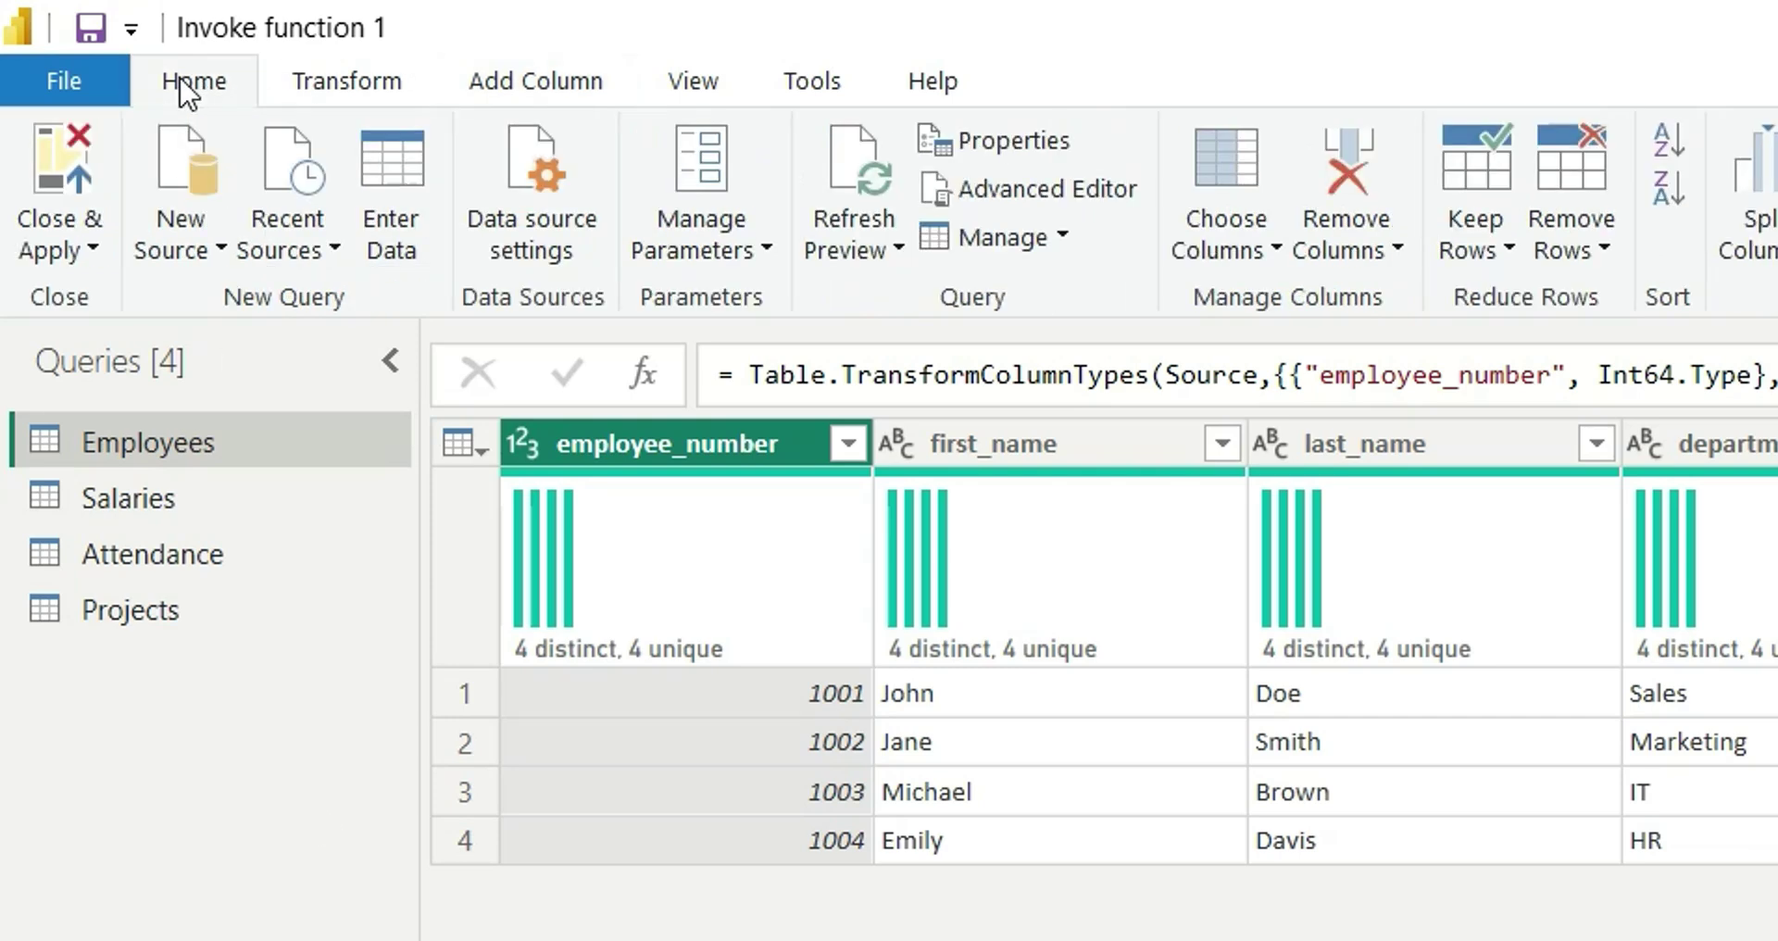
pyautogui.click(198, 233)
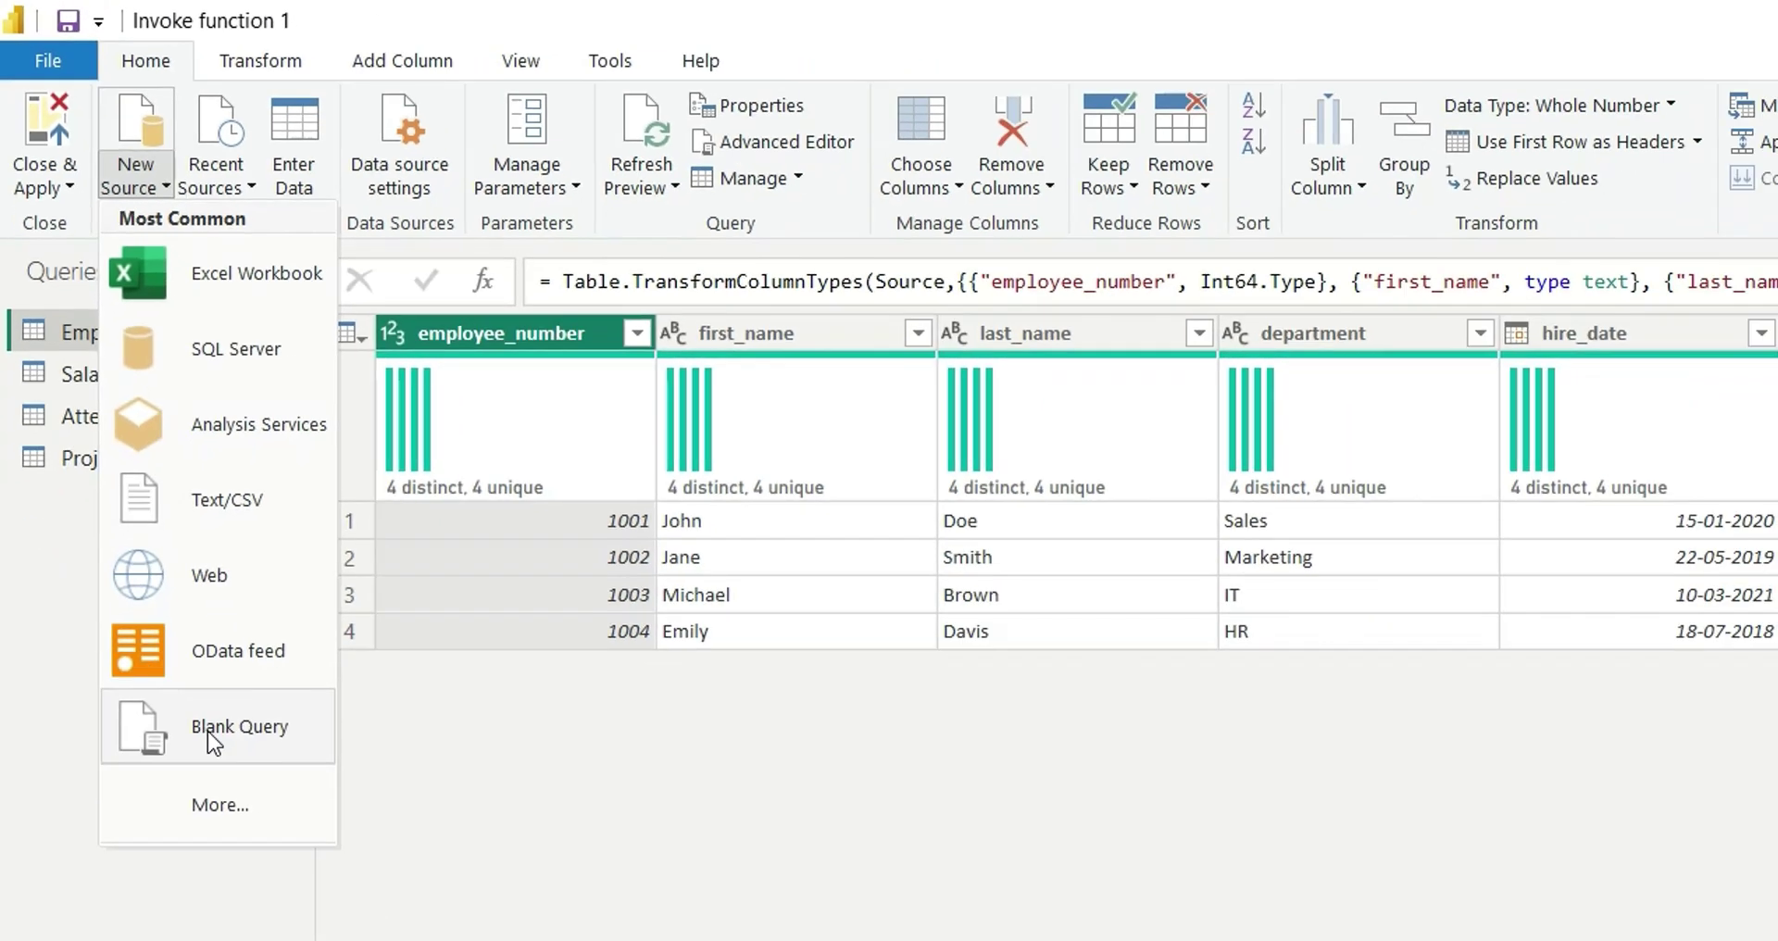
pyautogui.click(207, 730)
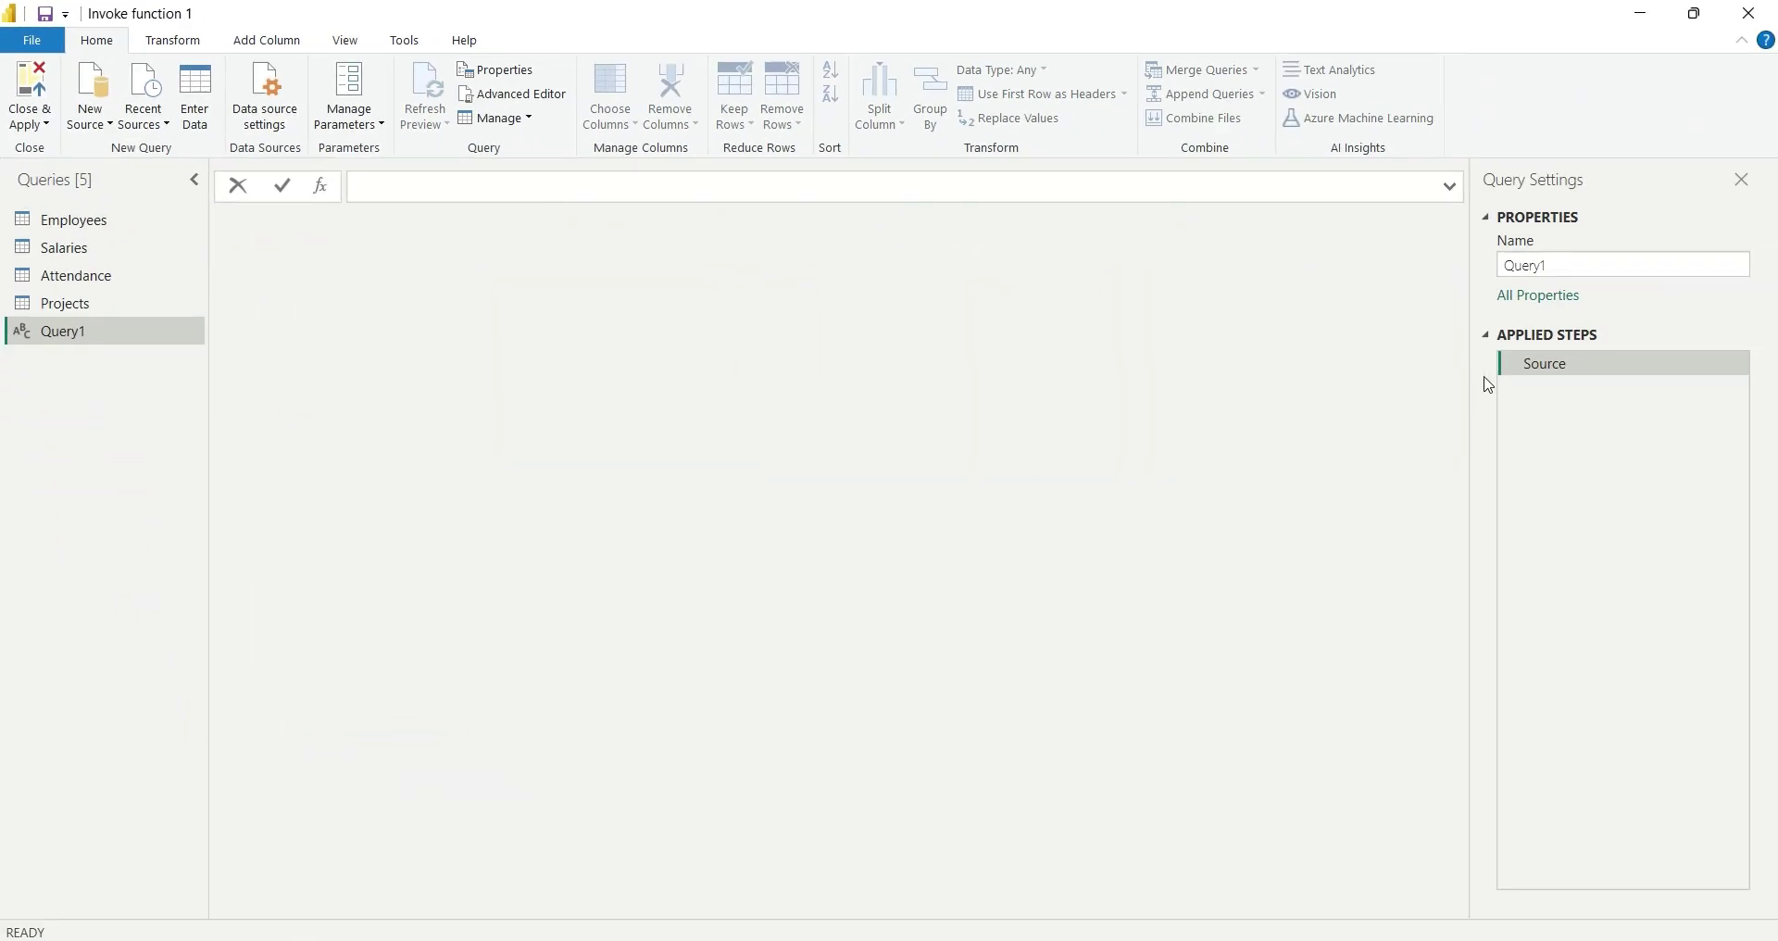
# - Rename the new blank query to TransformColumnNames
pyautogui.doubleClick(1559, 267)
pyautogui.write('TransformColum')
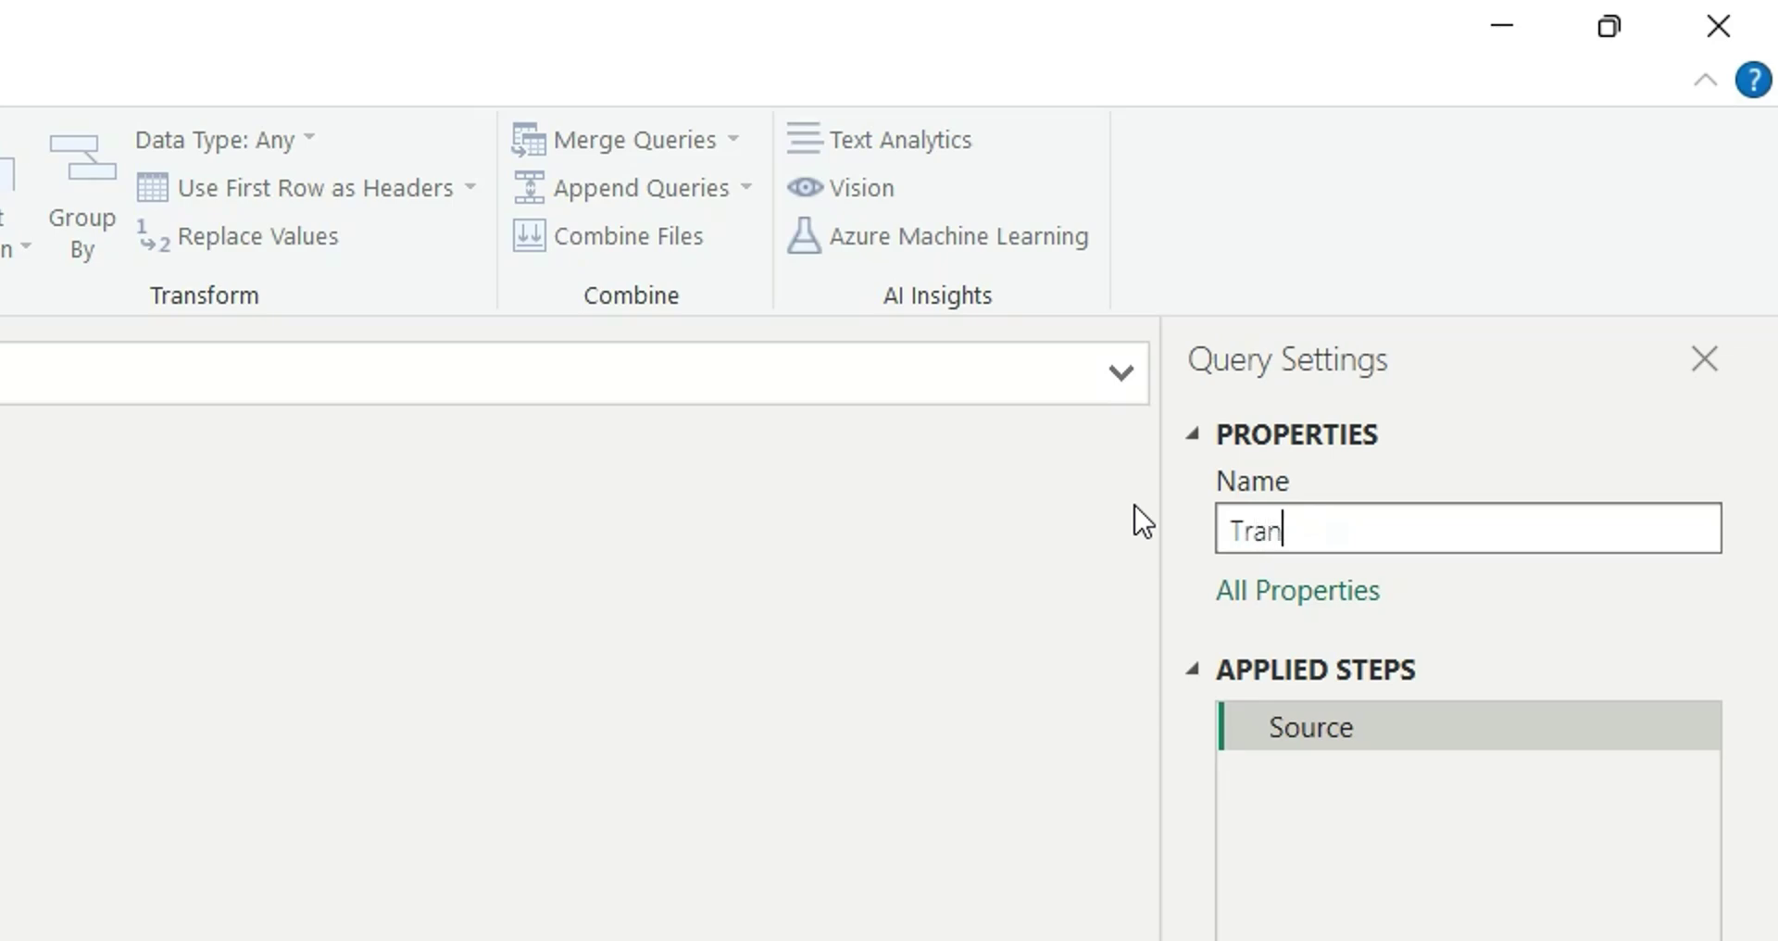
pyautogui.write('nNames')
pyautogui.press('Return')
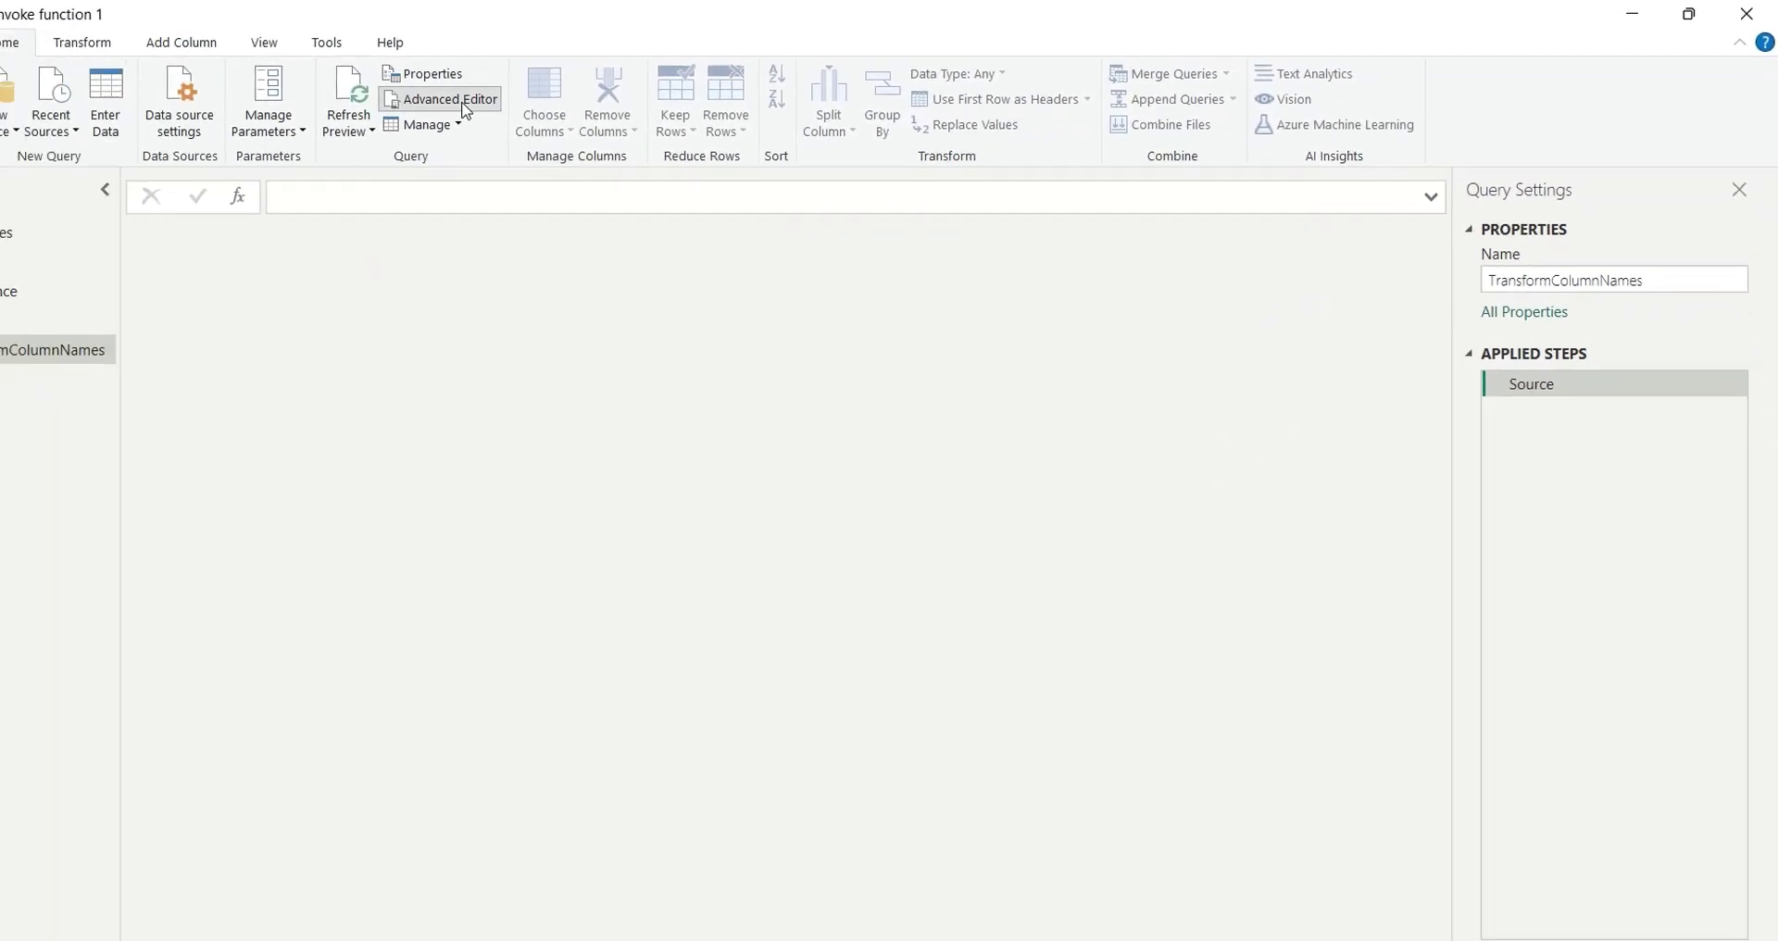
# - Open the query's code in the Advanced Editor and rename the Source variable under let to TransformColumnNames
pyautogui.click(466, 108)
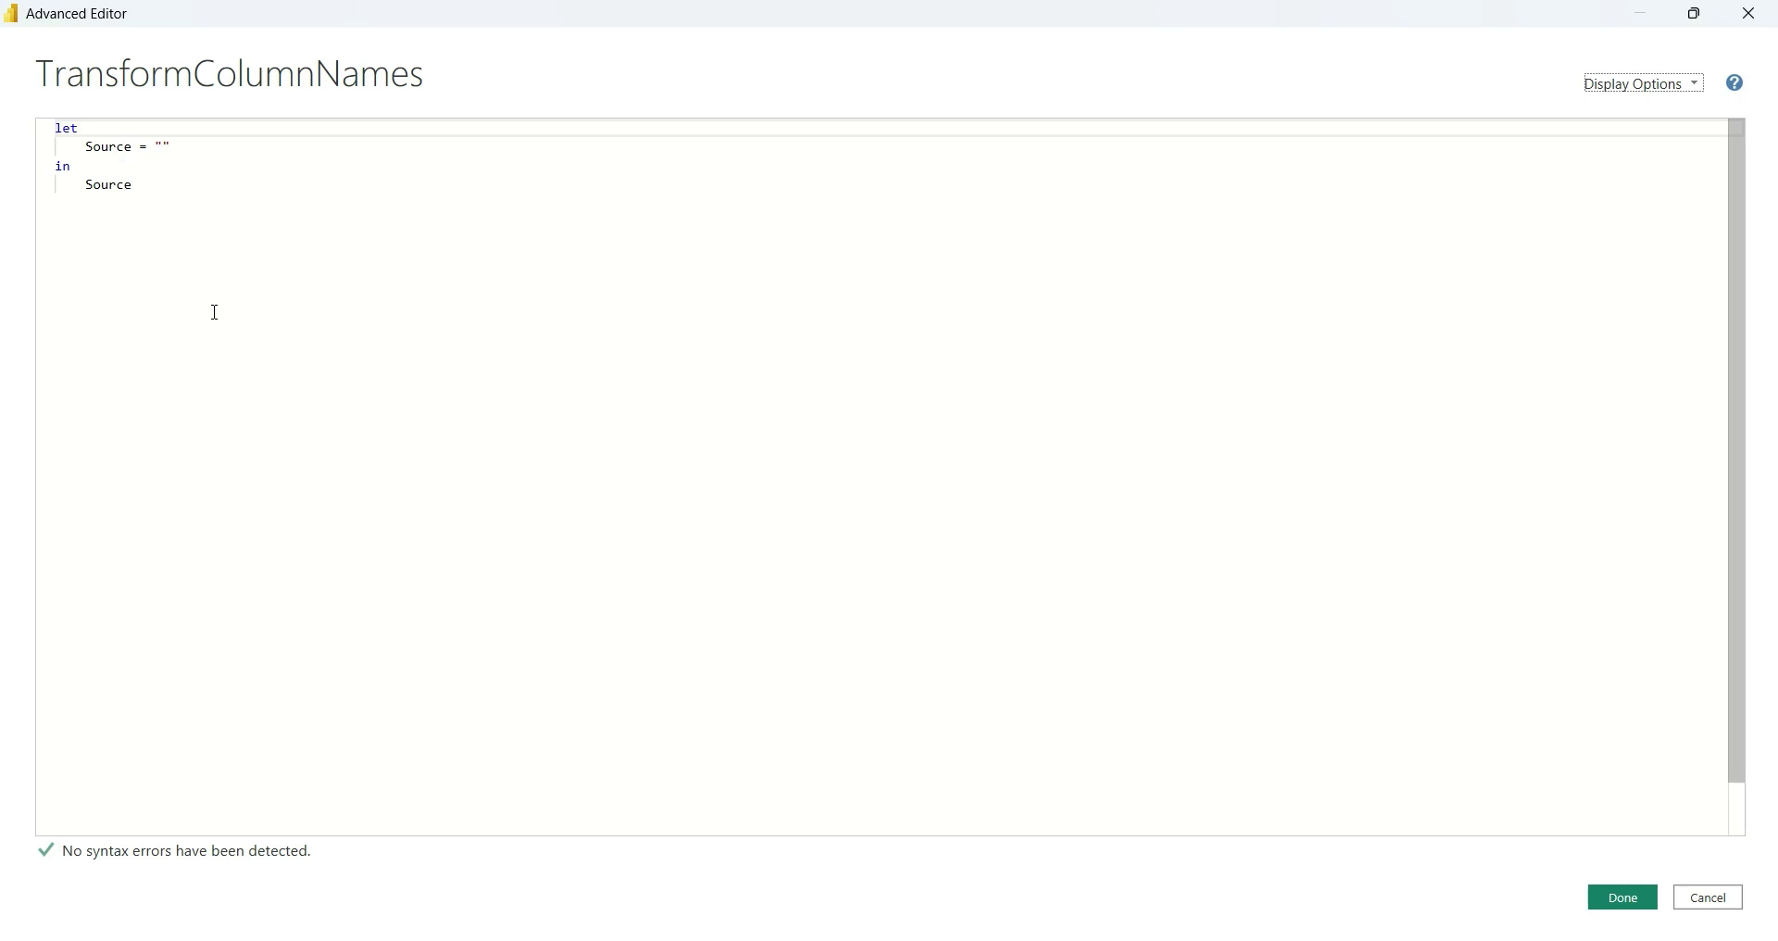
pyautogui.doubleClick(108, 146)
pyautogui.write('Tra')
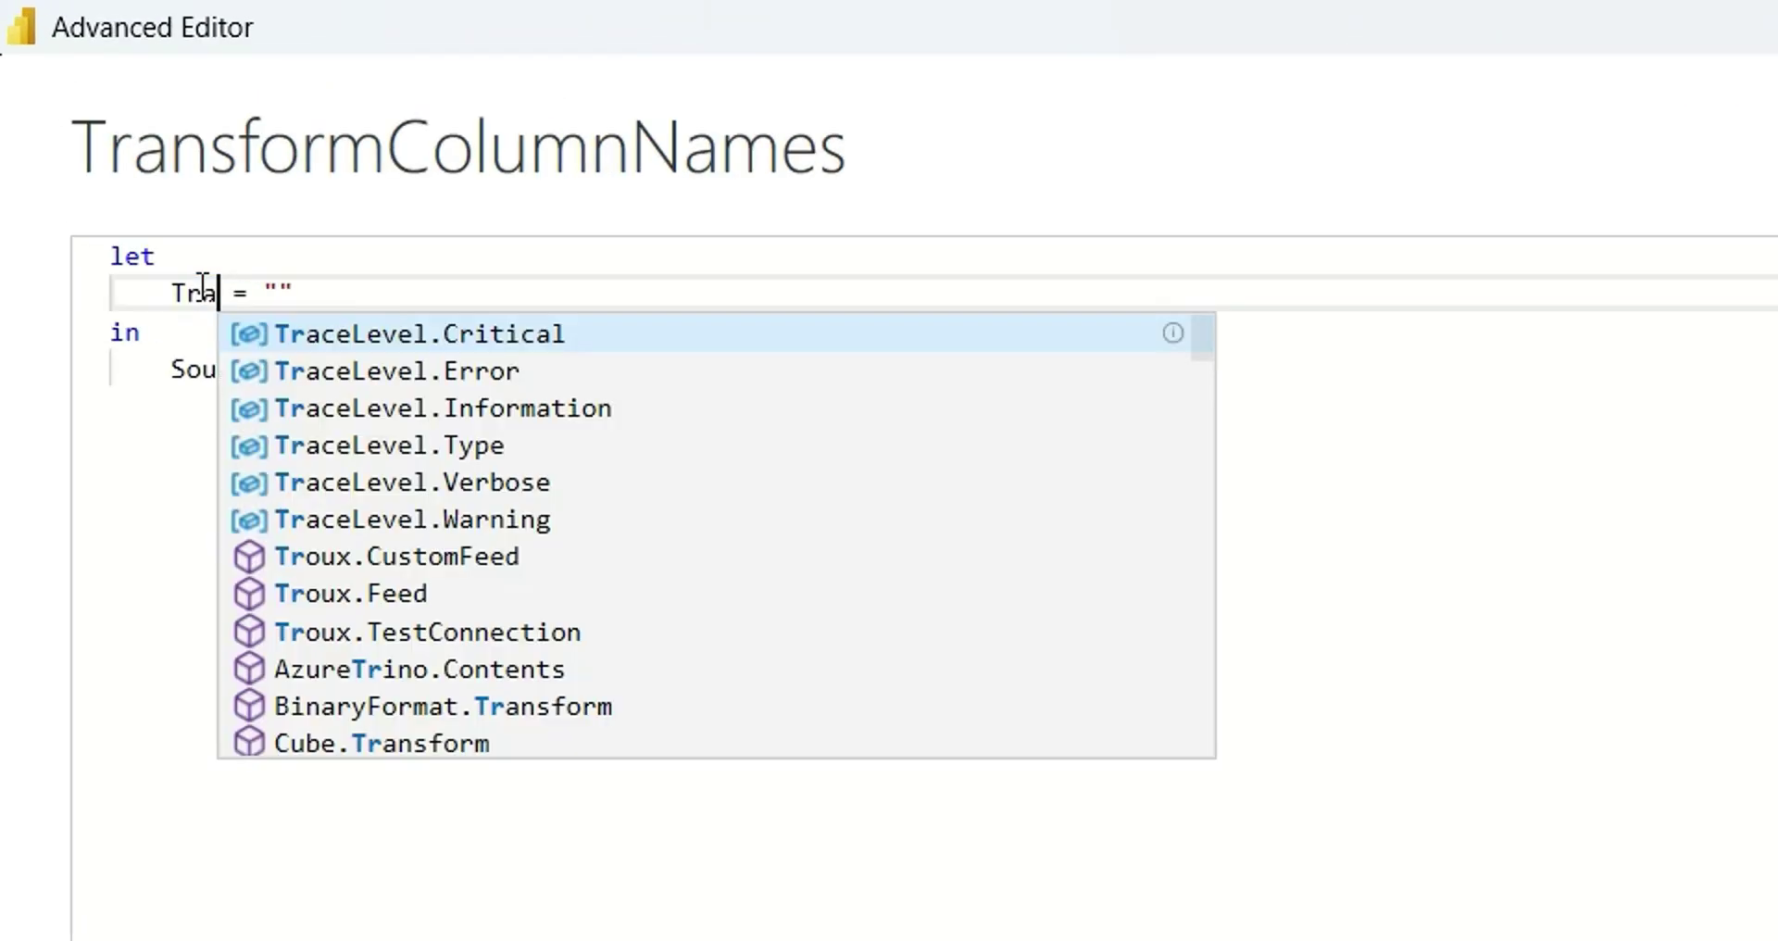
pyautogui.write('nsformColumnNames')
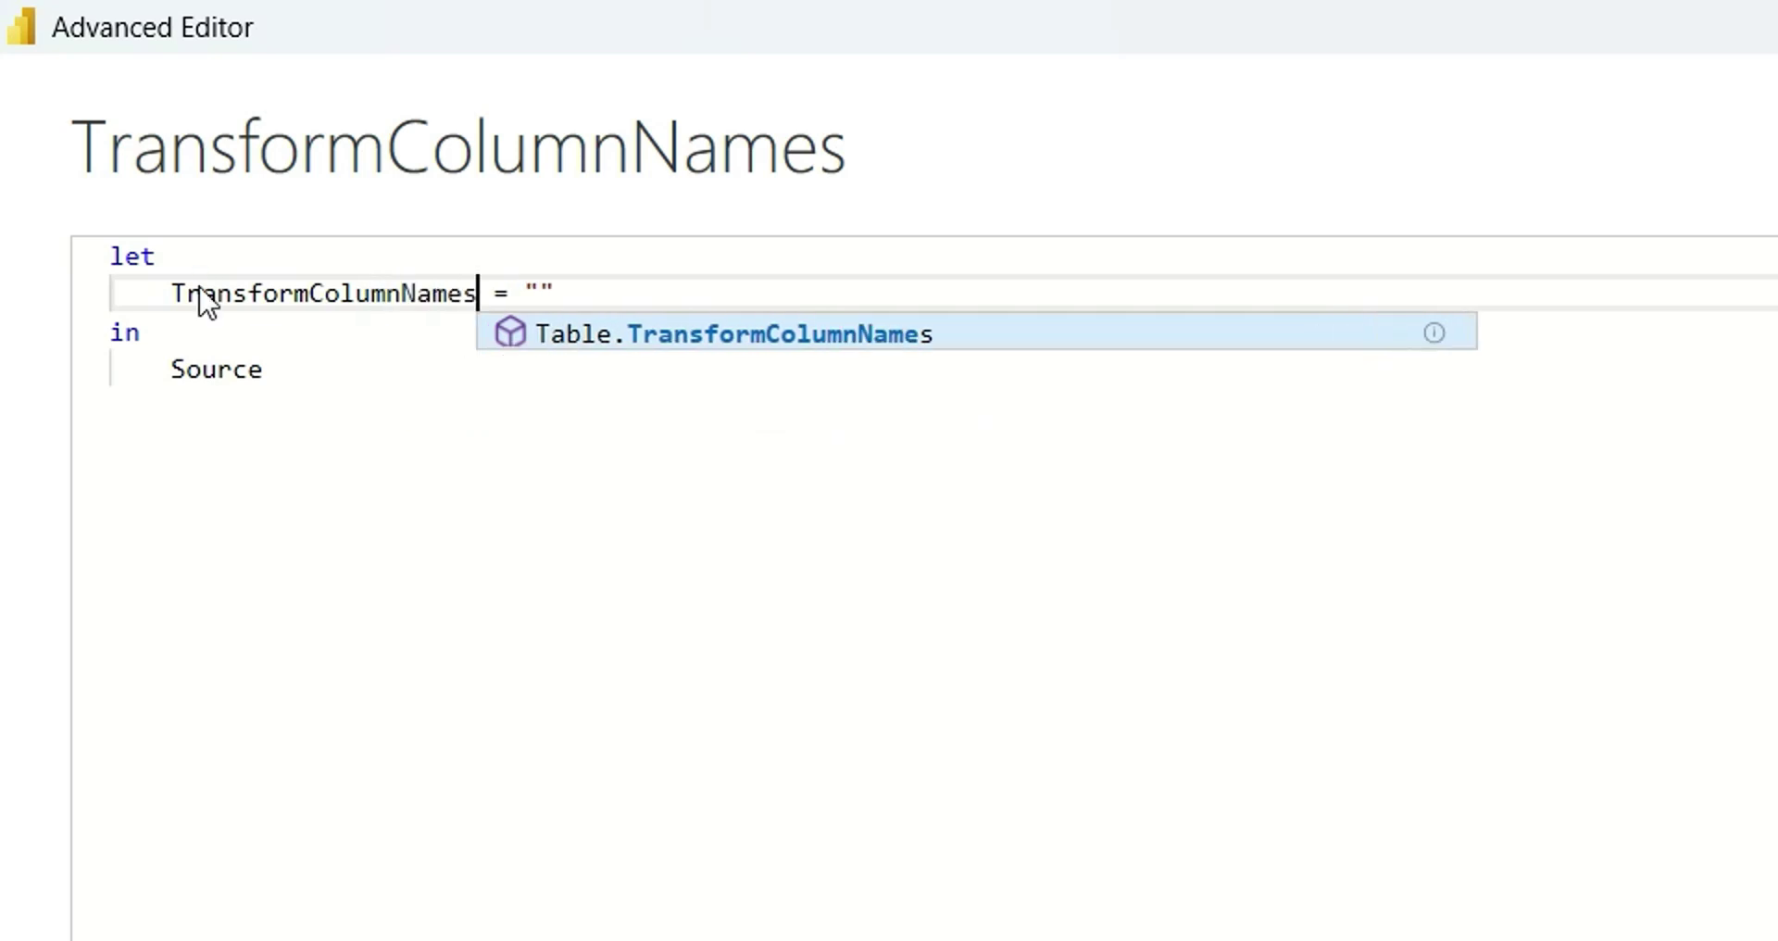
pyautogui.doubleClick(335, 309)
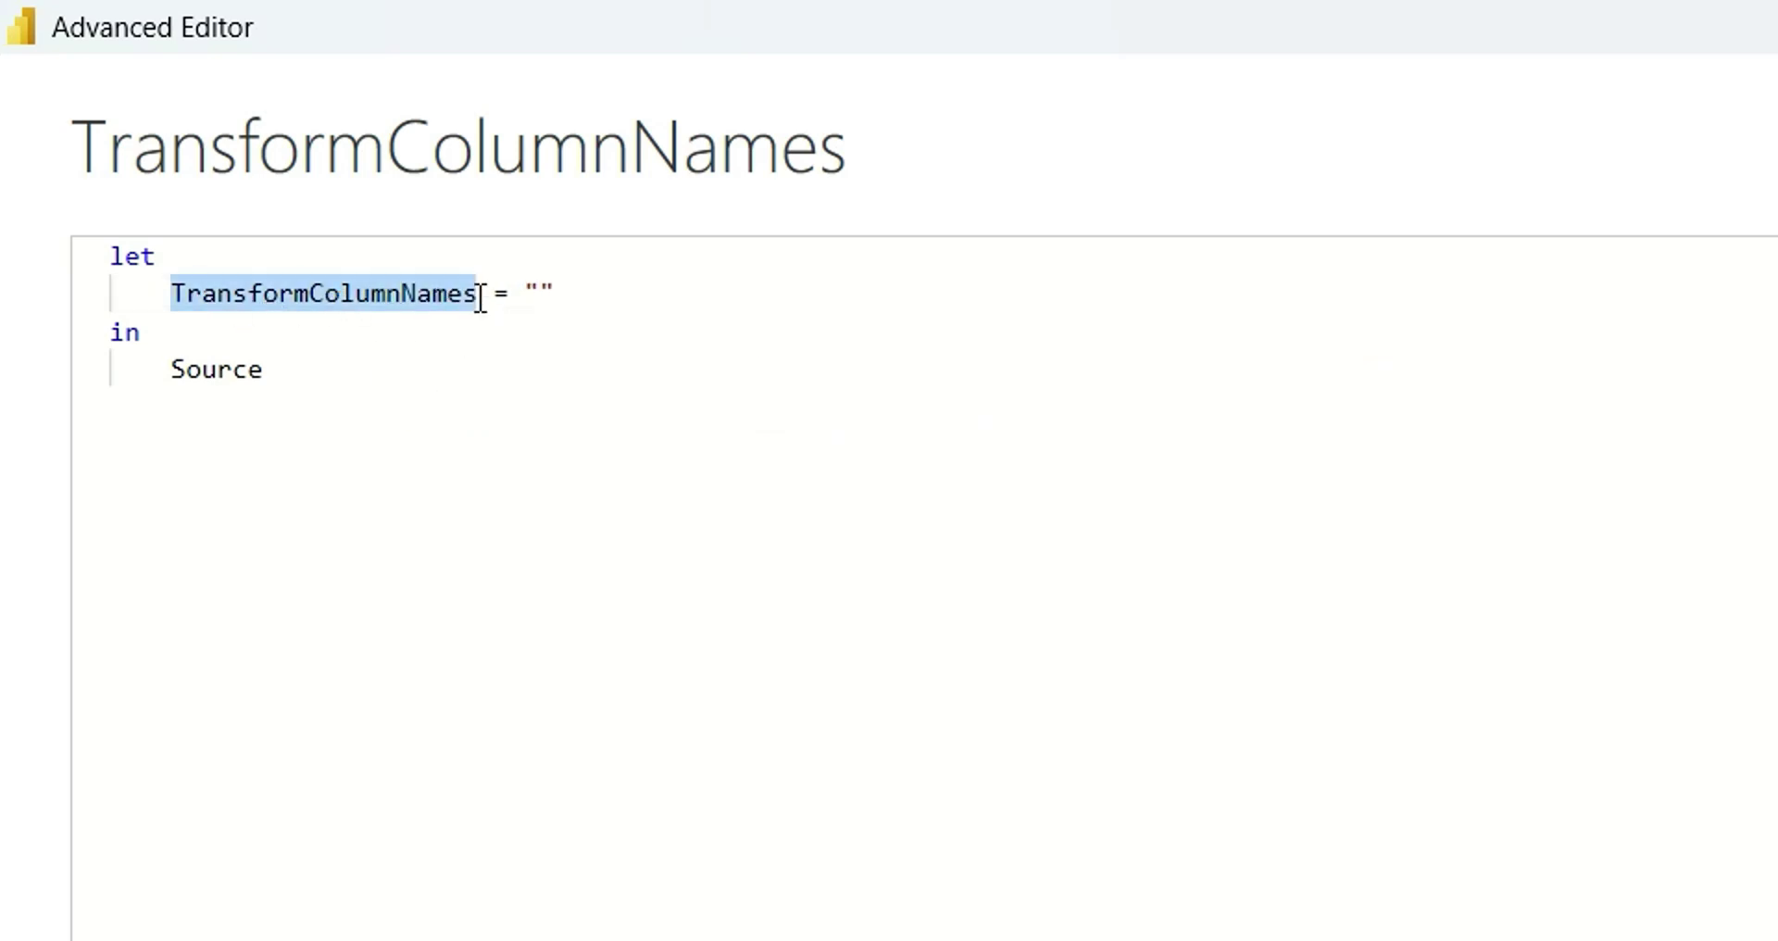
# - Replace the empty string with the function header (inputTable as table) => and start a nested let block on the line below
pyautogui.doubleClick(528, 294)
pyautogui.write('(')
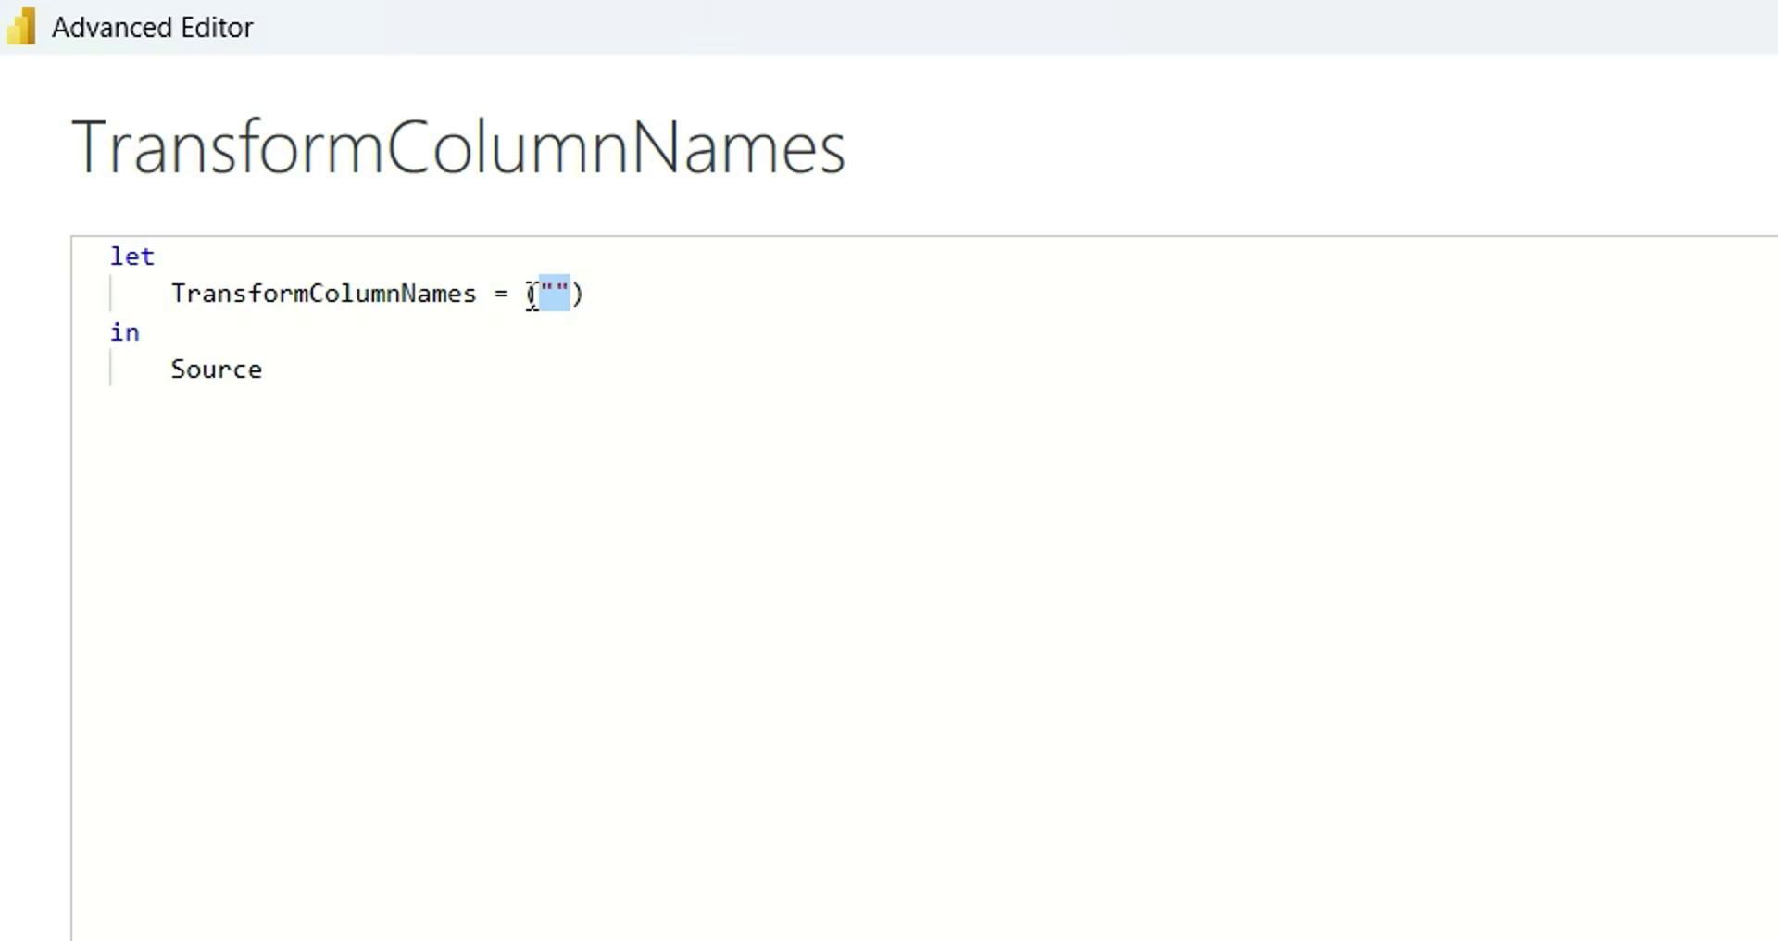
pyautogui.write('inputT')
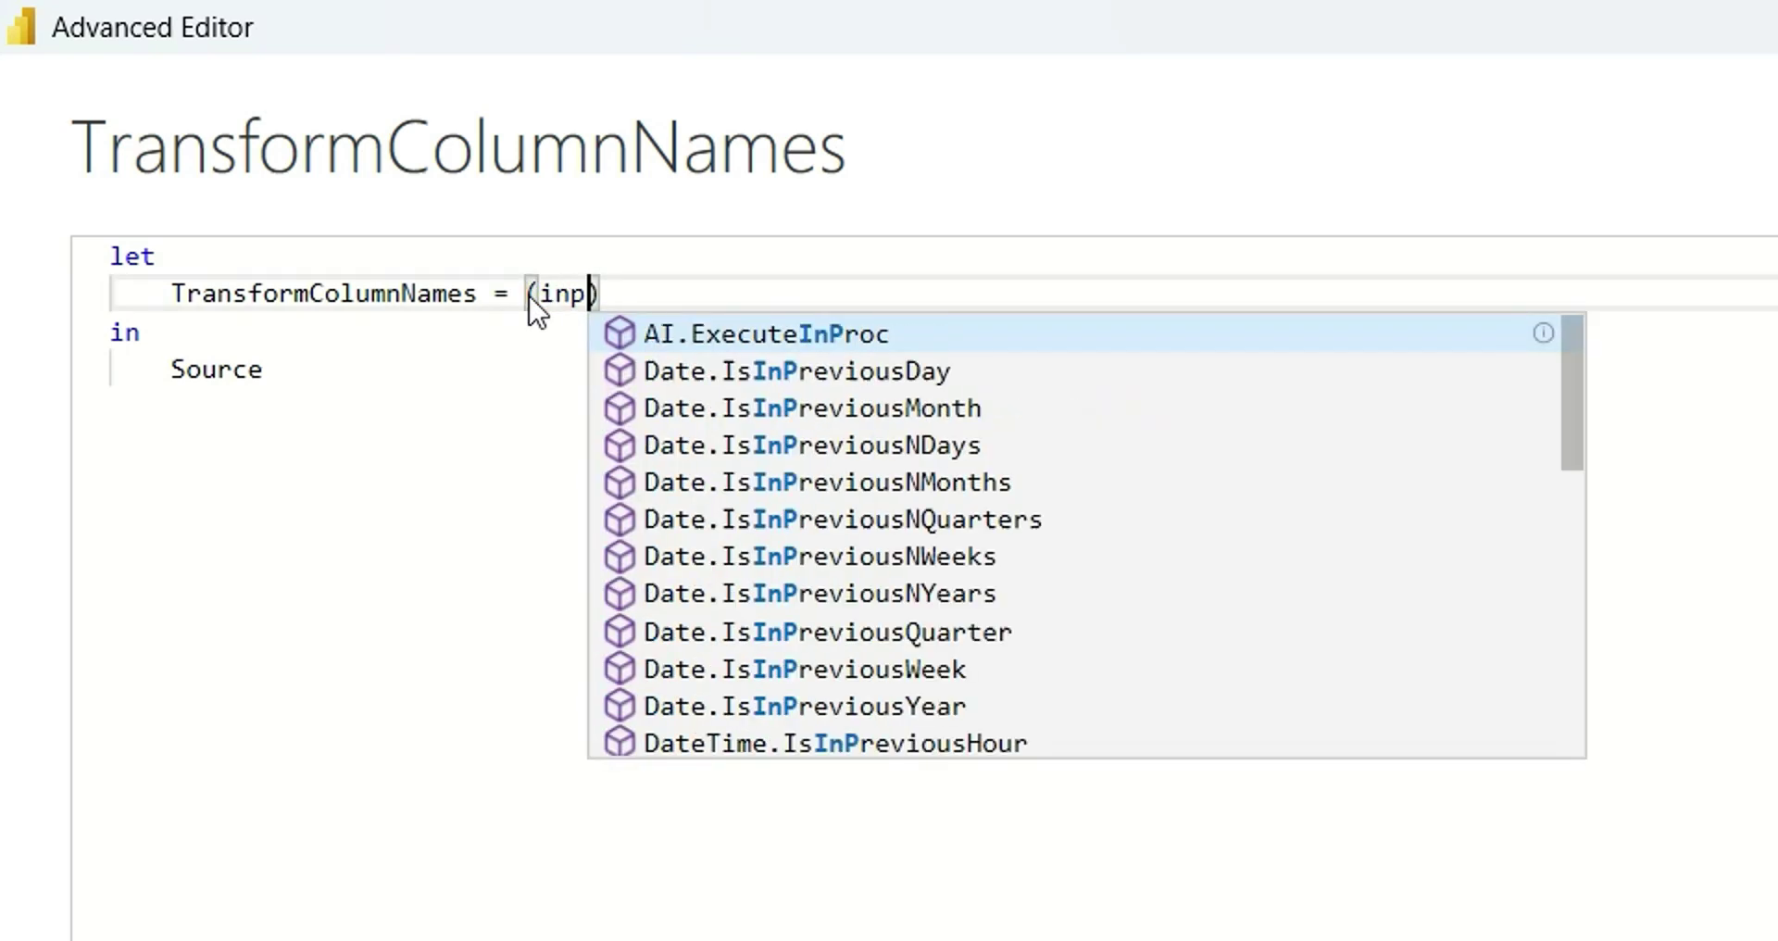
pyautogui.write('able as ')
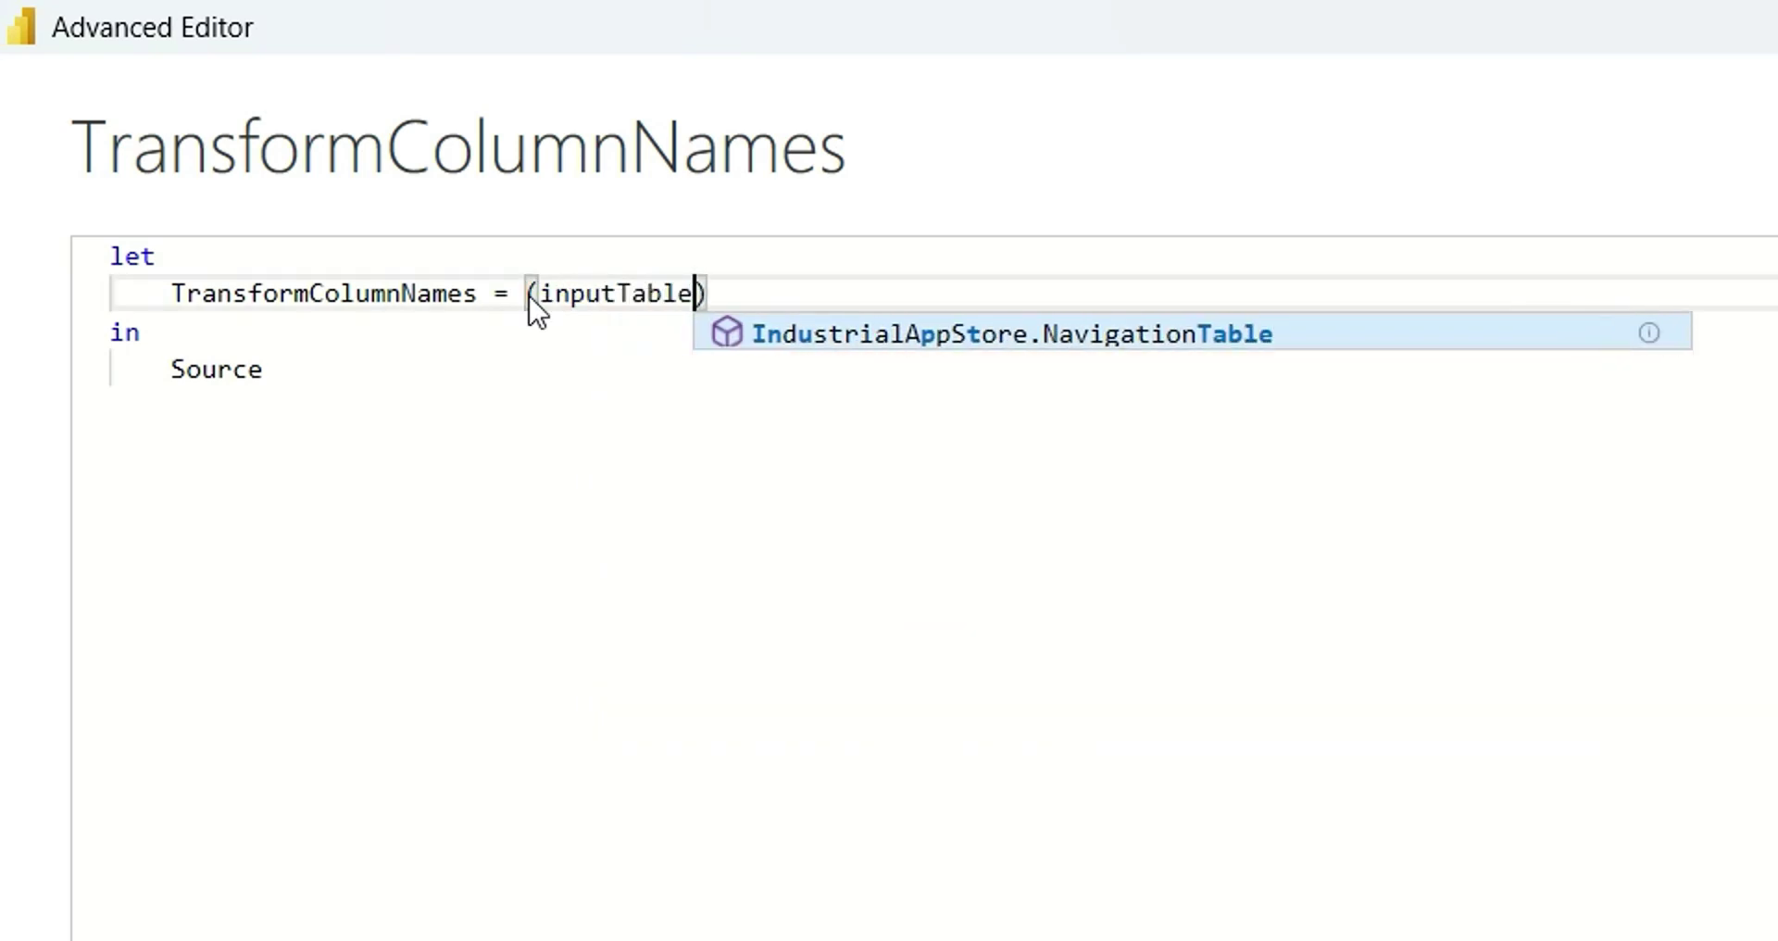
pyautogui.write('table) ')
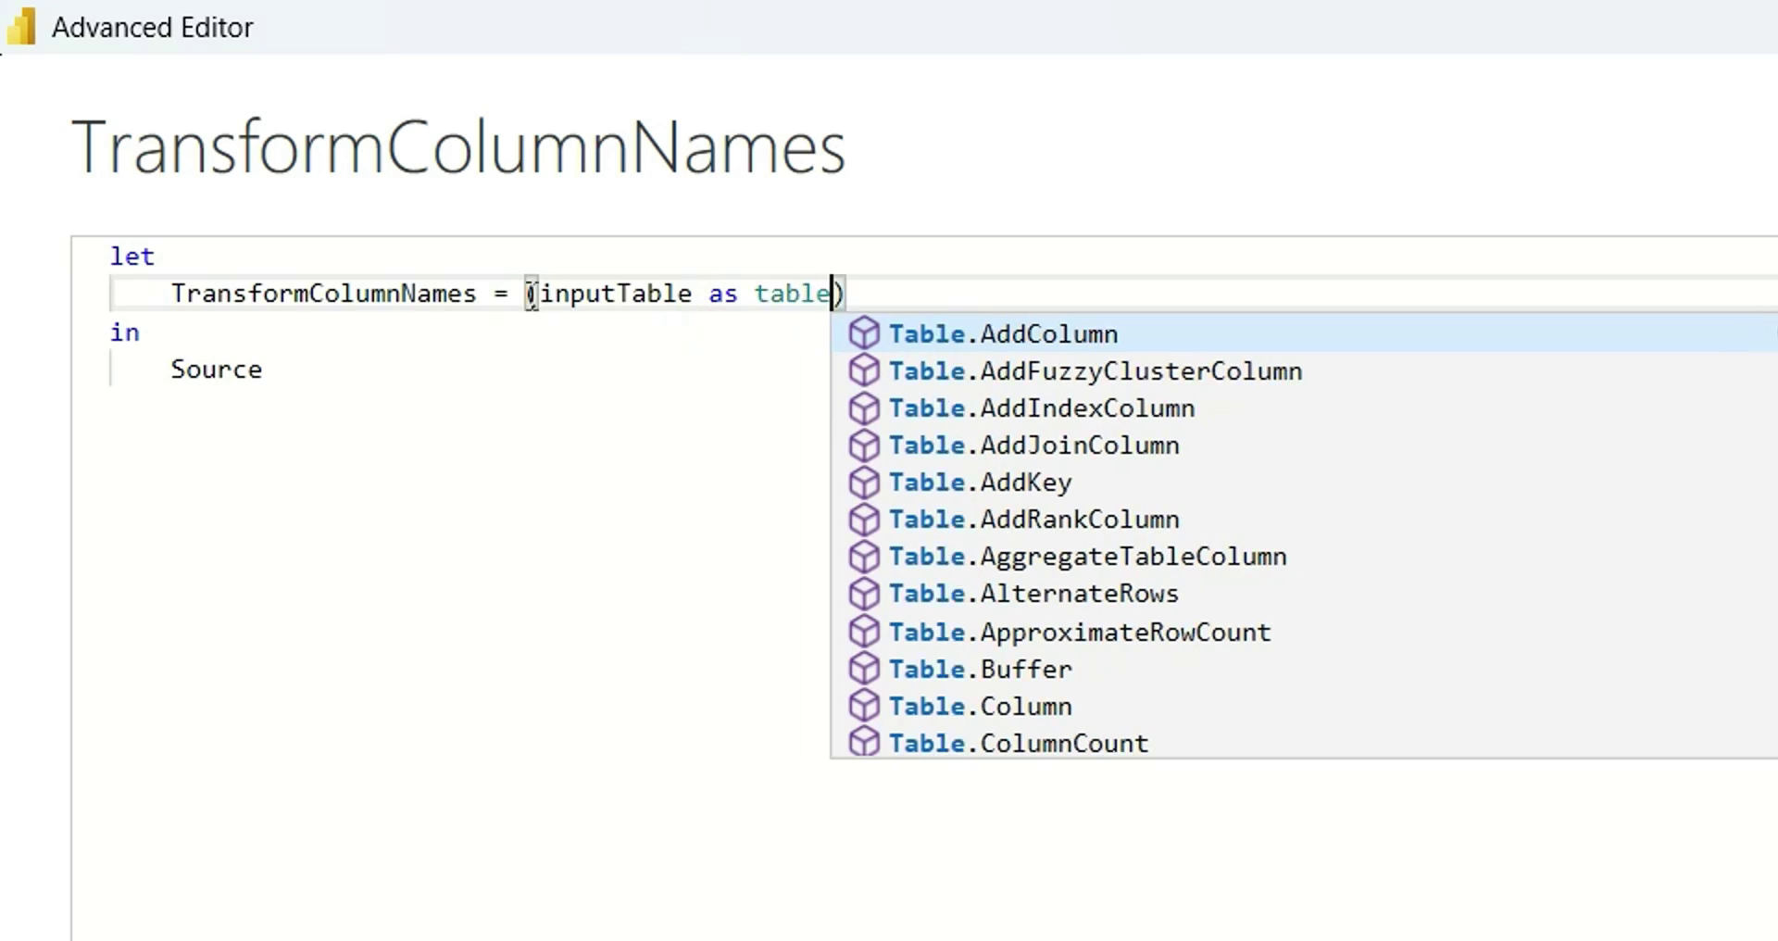
pyautogui.write('=>')
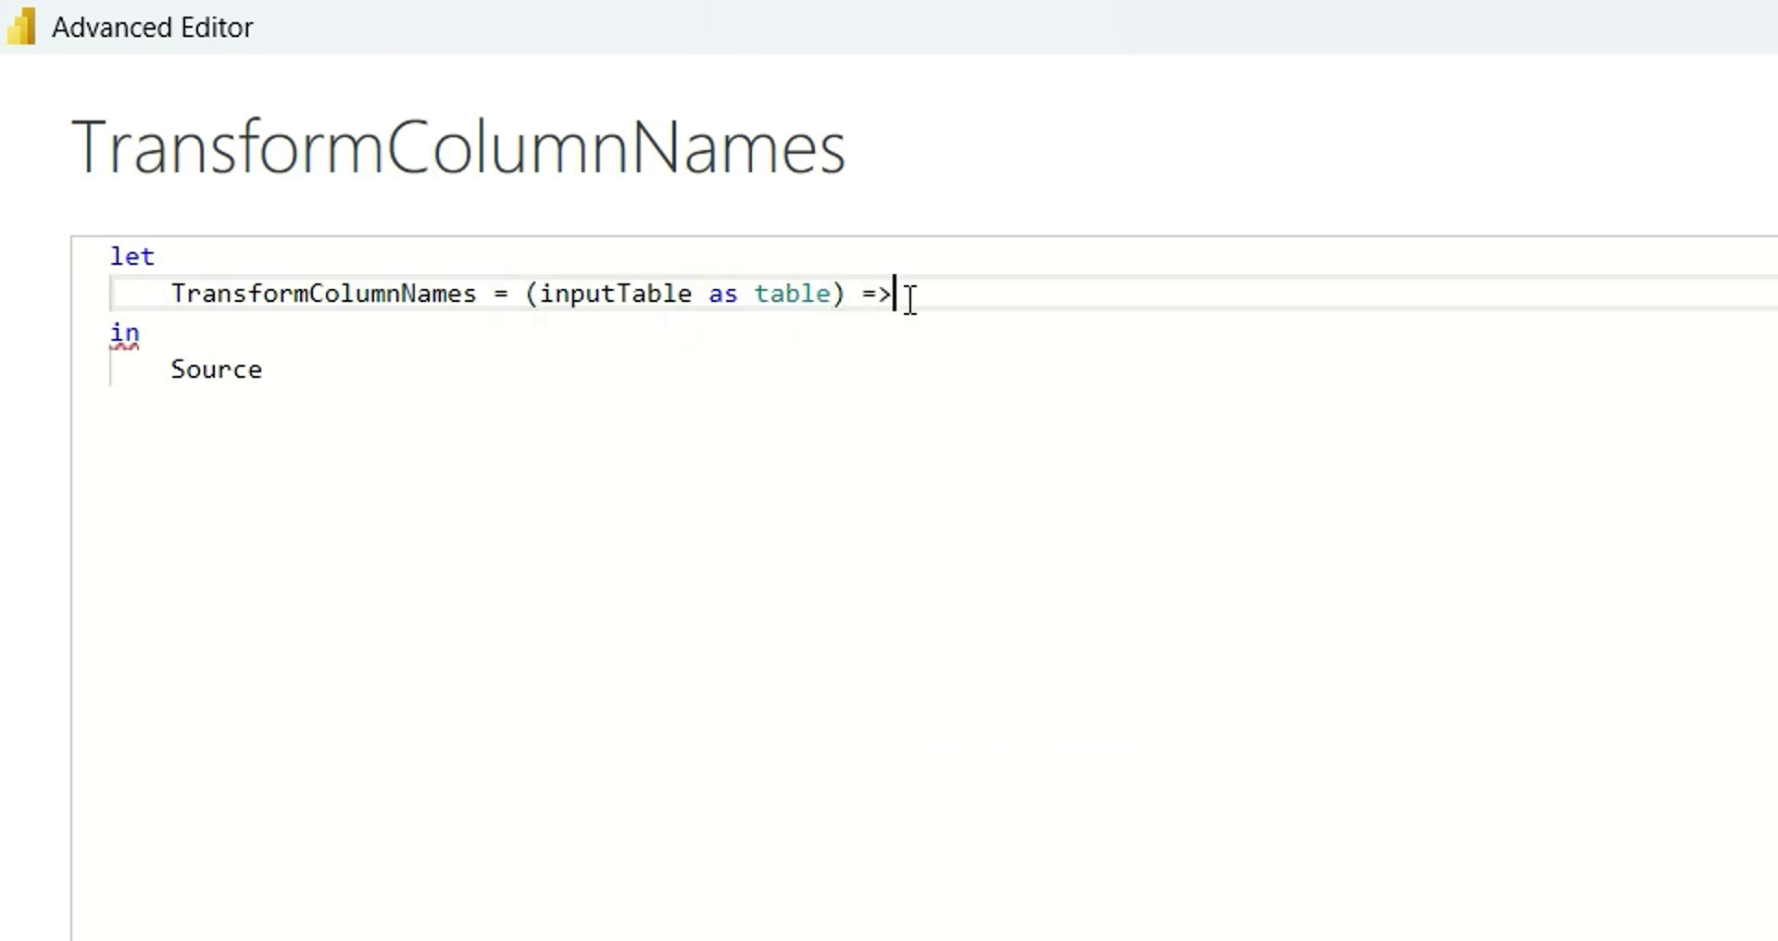
pyautogui.press('Return')
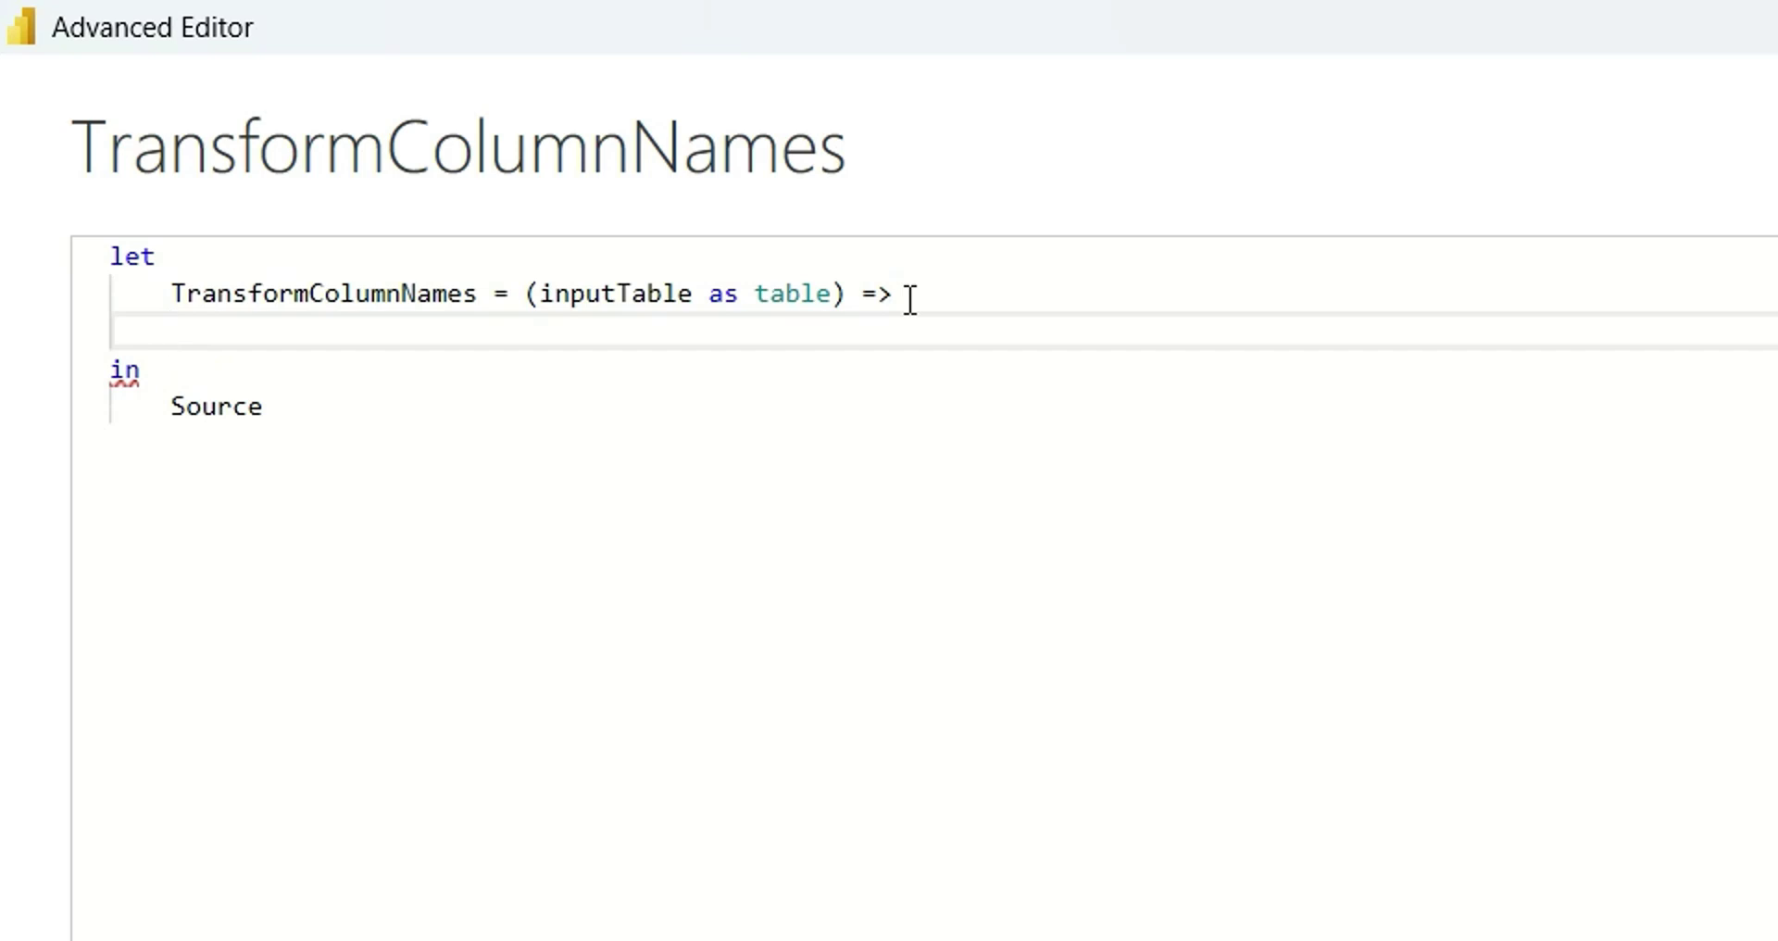
pyautogui.write('let')
pyautogui.press('Return')
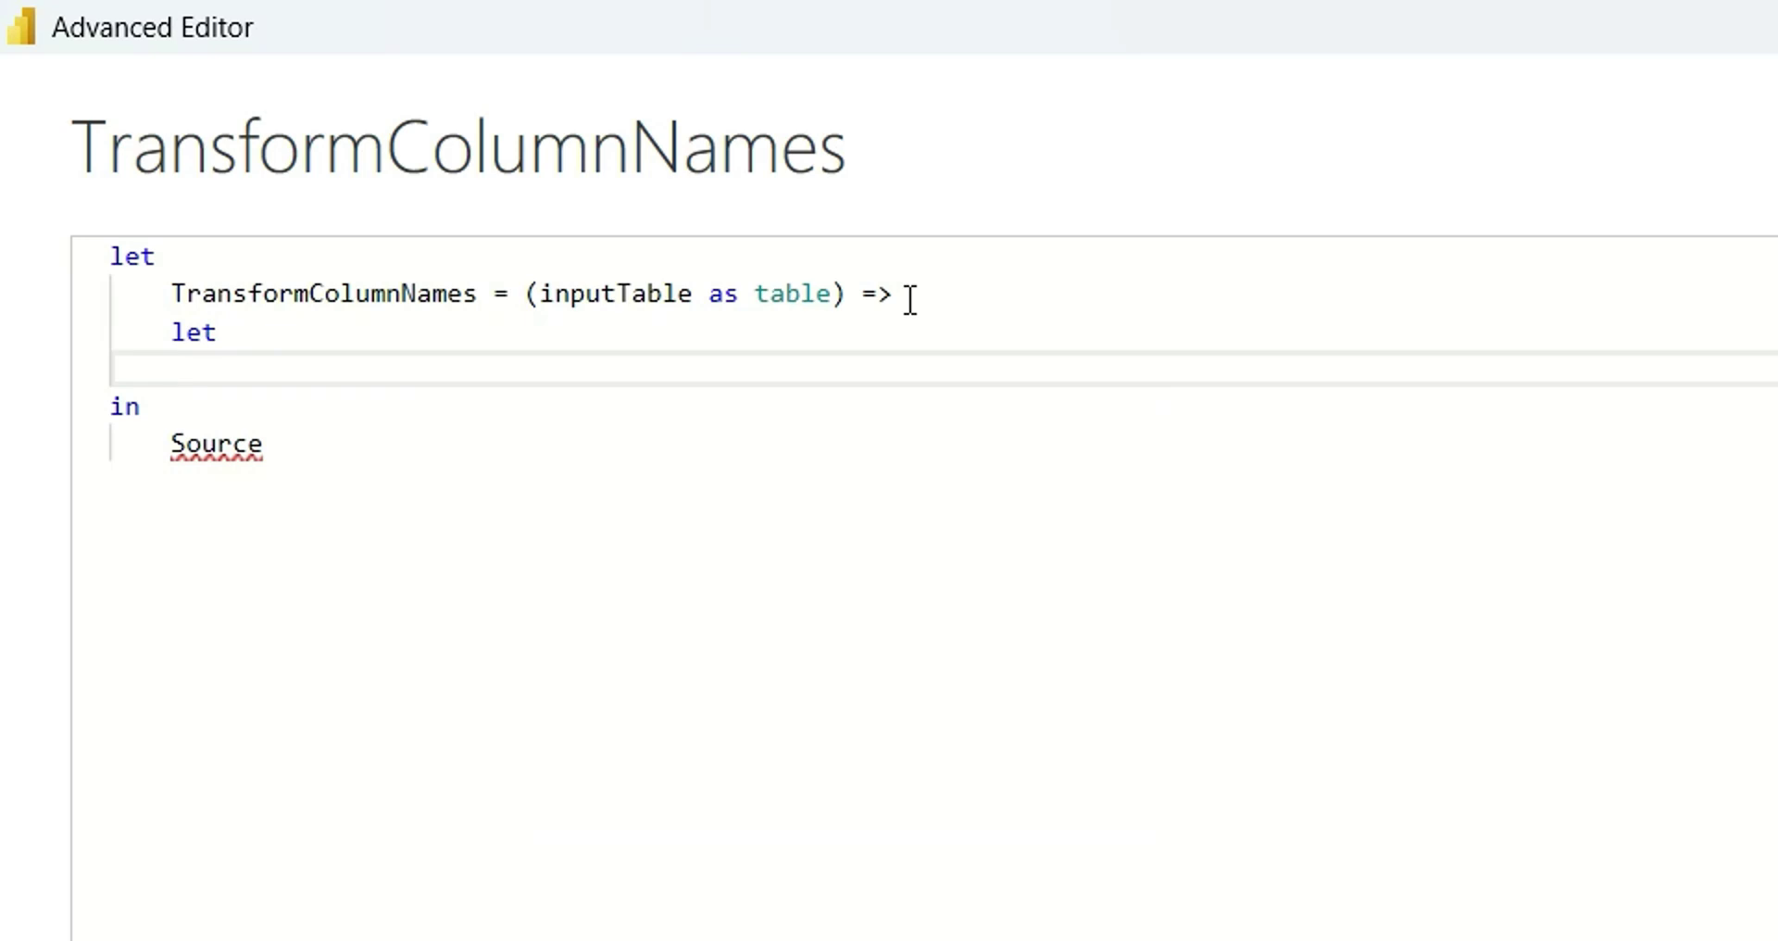
# - In the nested let block, define Remove_Underscores as a Table.TransformColumnNames call with inputTable as its first argument
pyautogui.write('Remo')
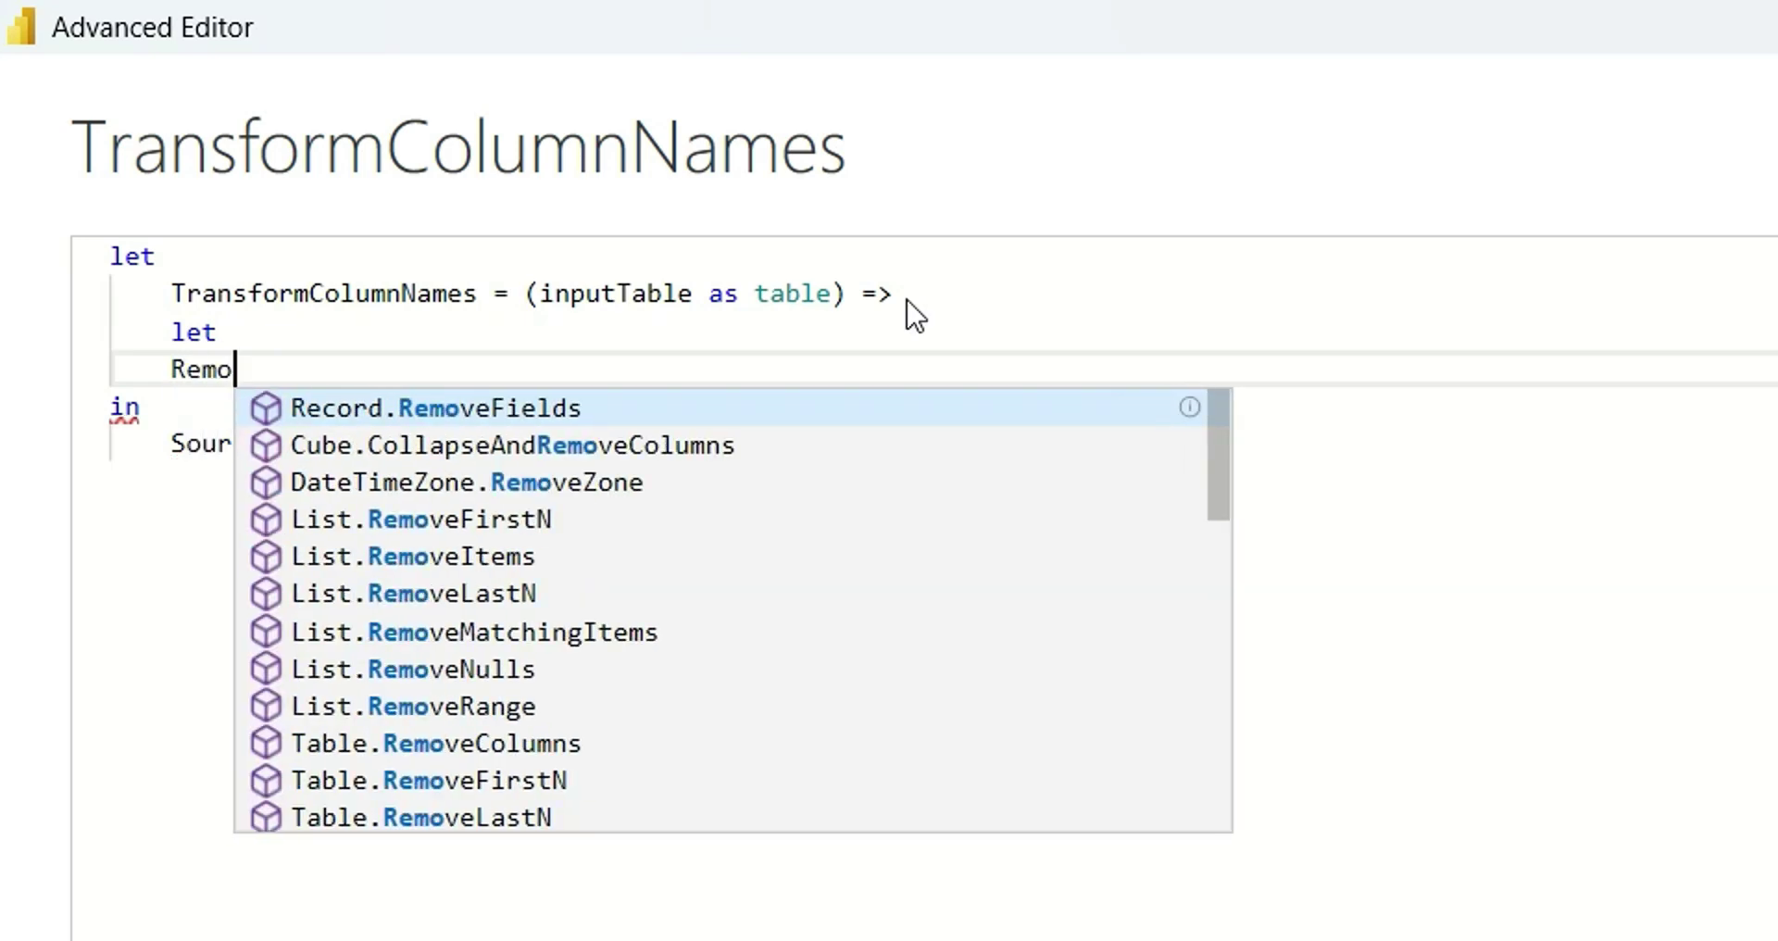
pyautogui.write('ve_Underscores =')
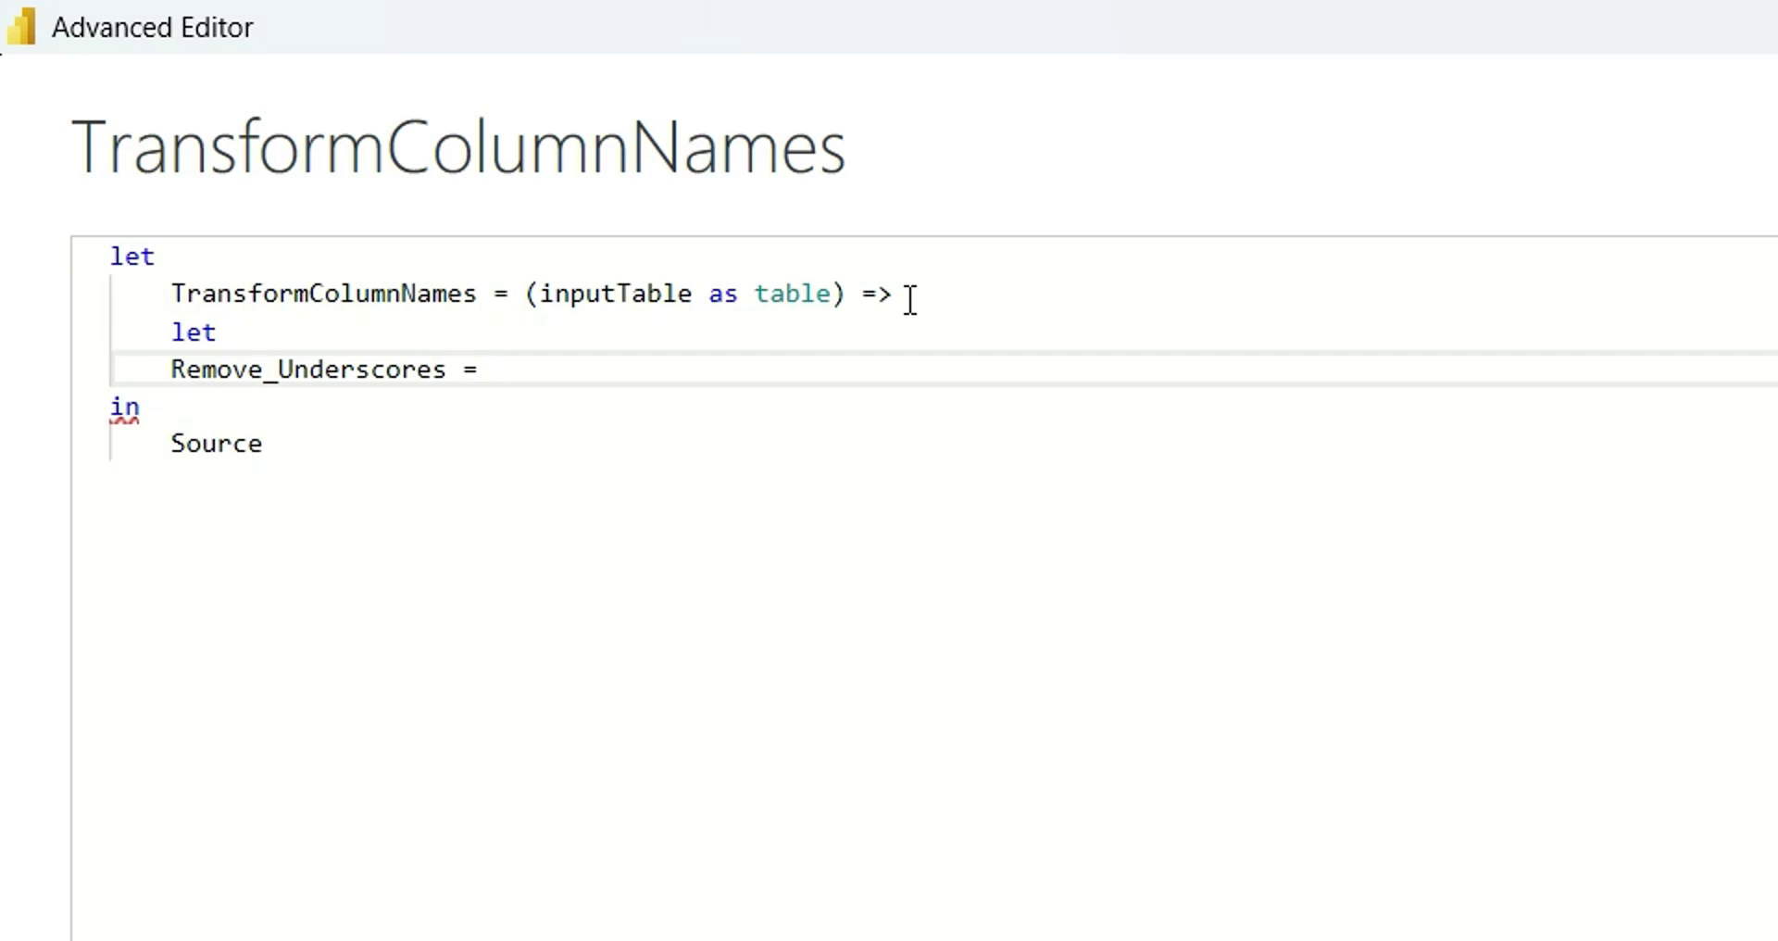
pyautogui.write(' Table.')
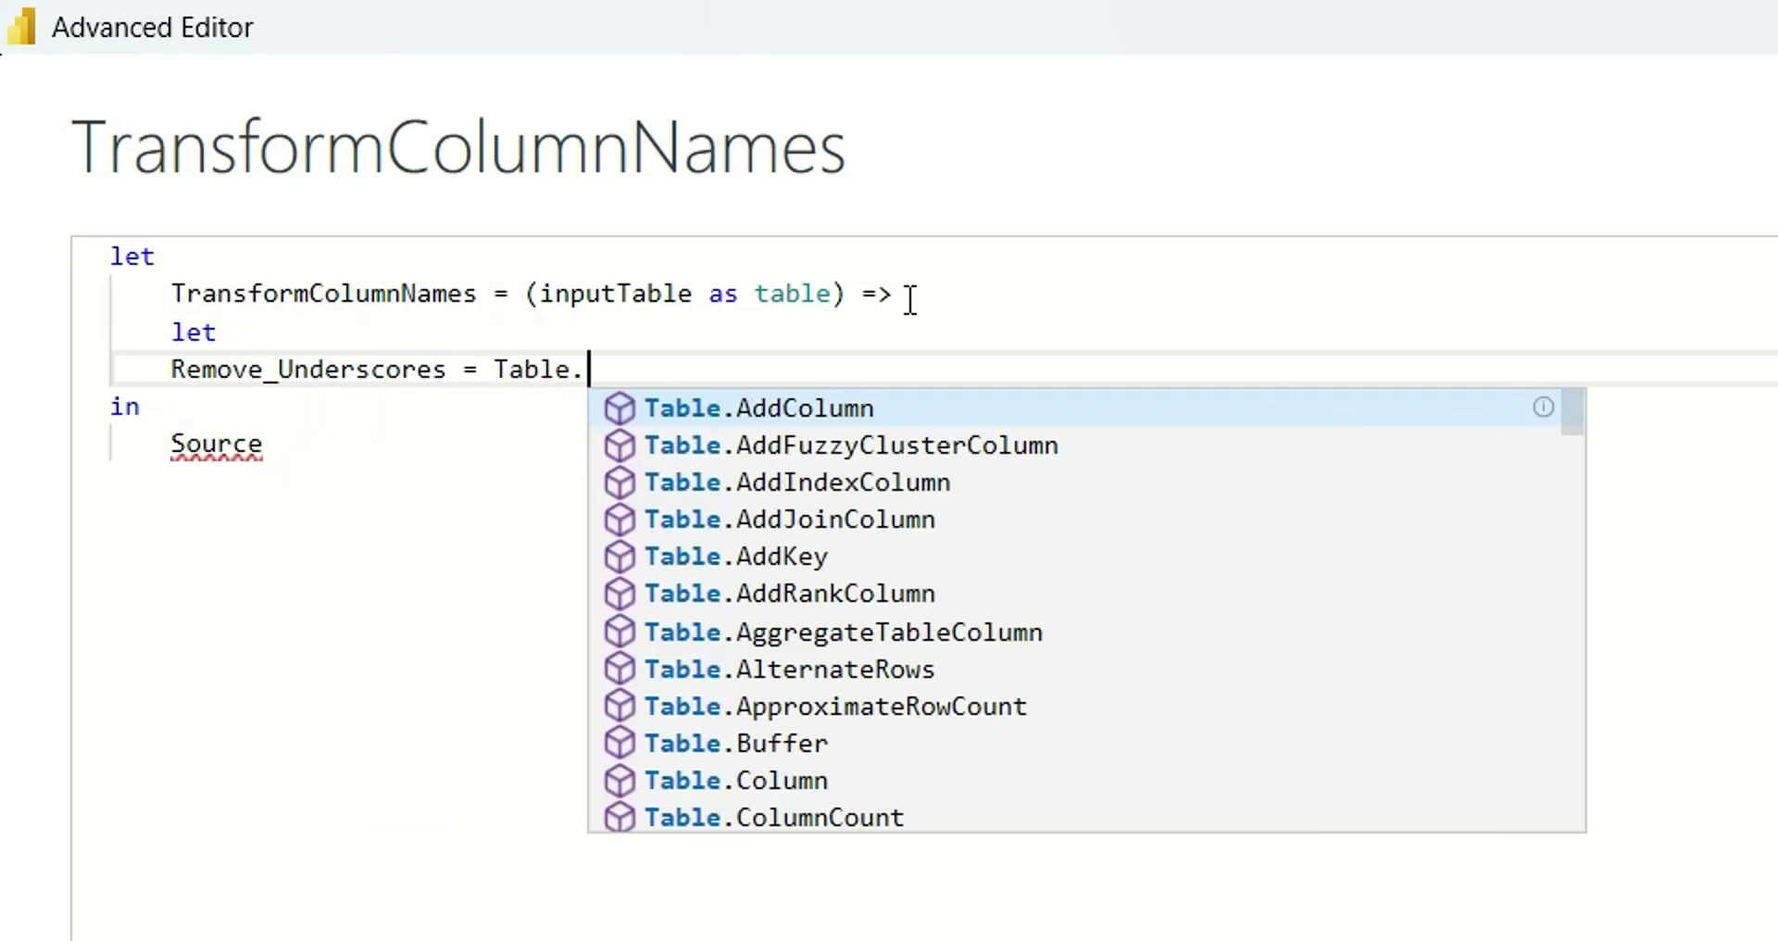
pyautogui.write('Transfor')
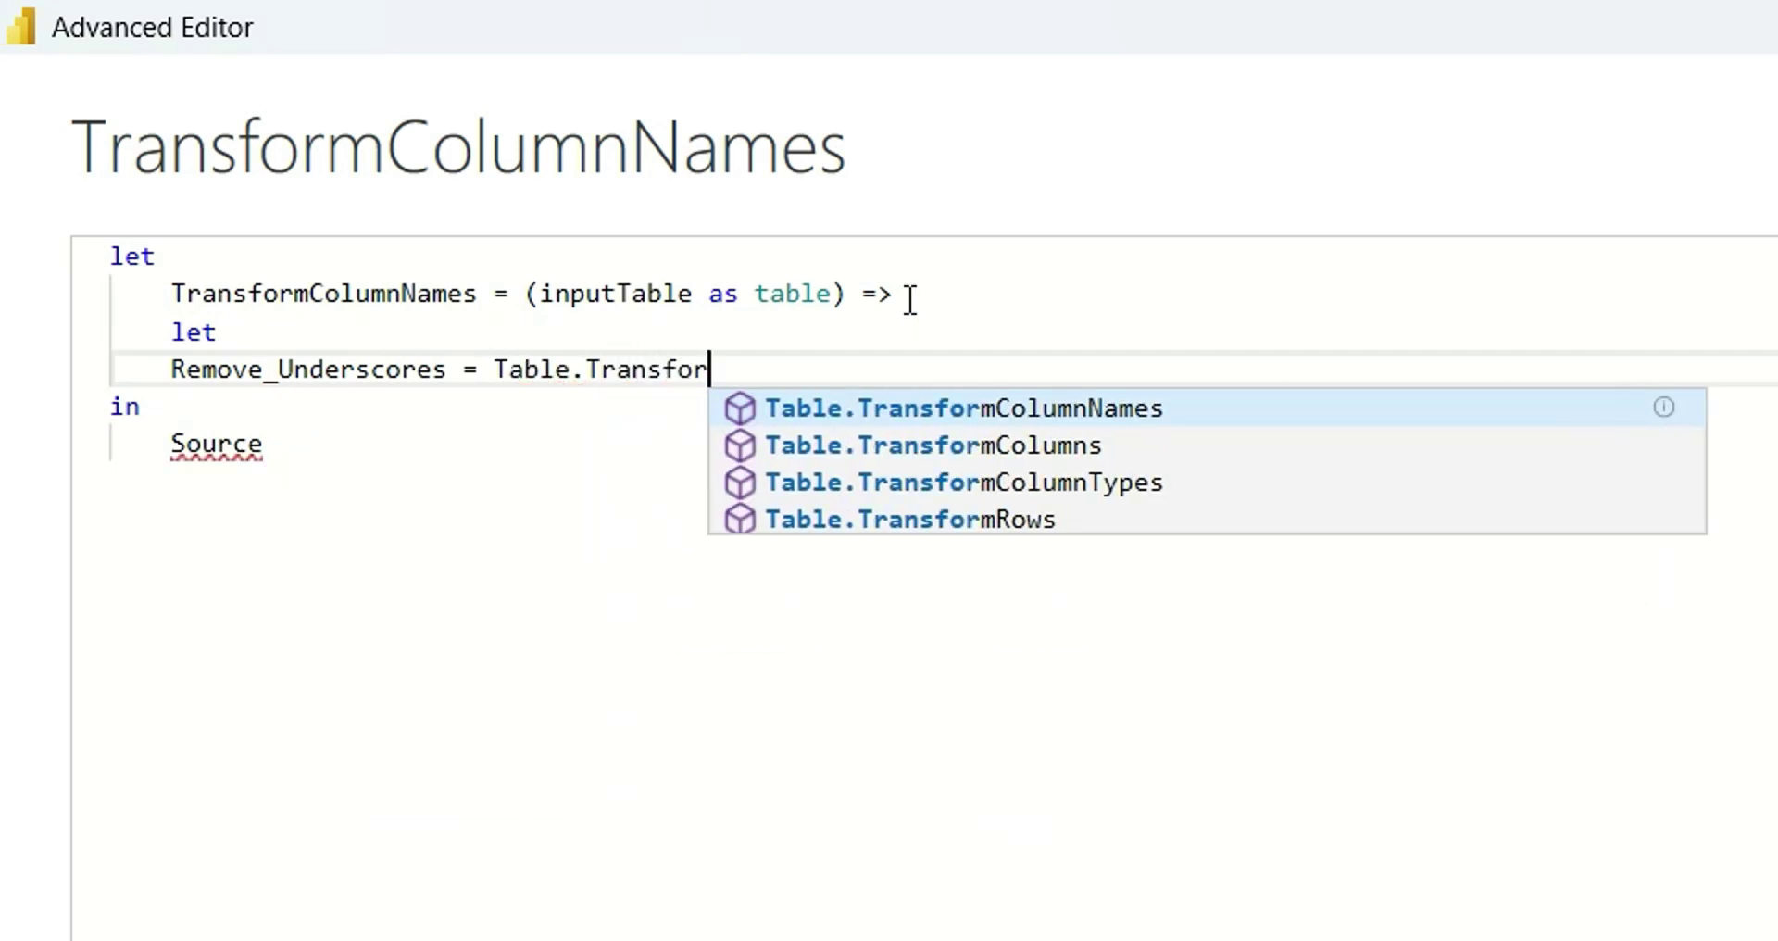
pyautogui.press('Tab')
pyautogui.write('(')
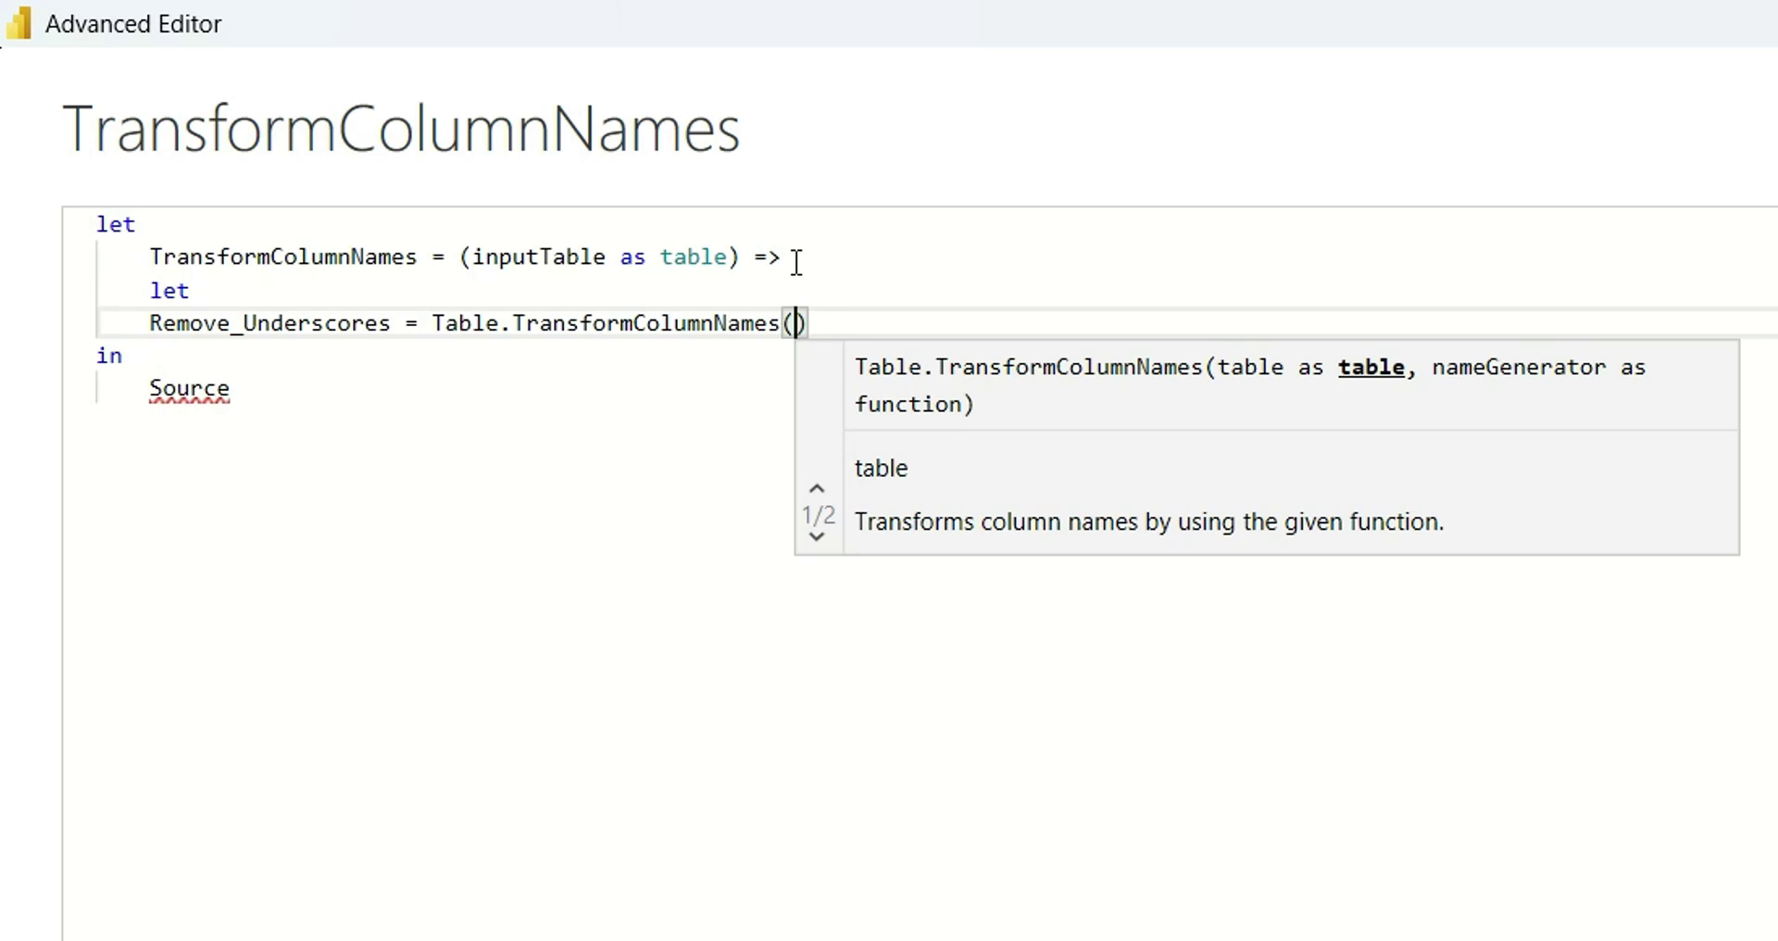
pyautogui.write('inpu')
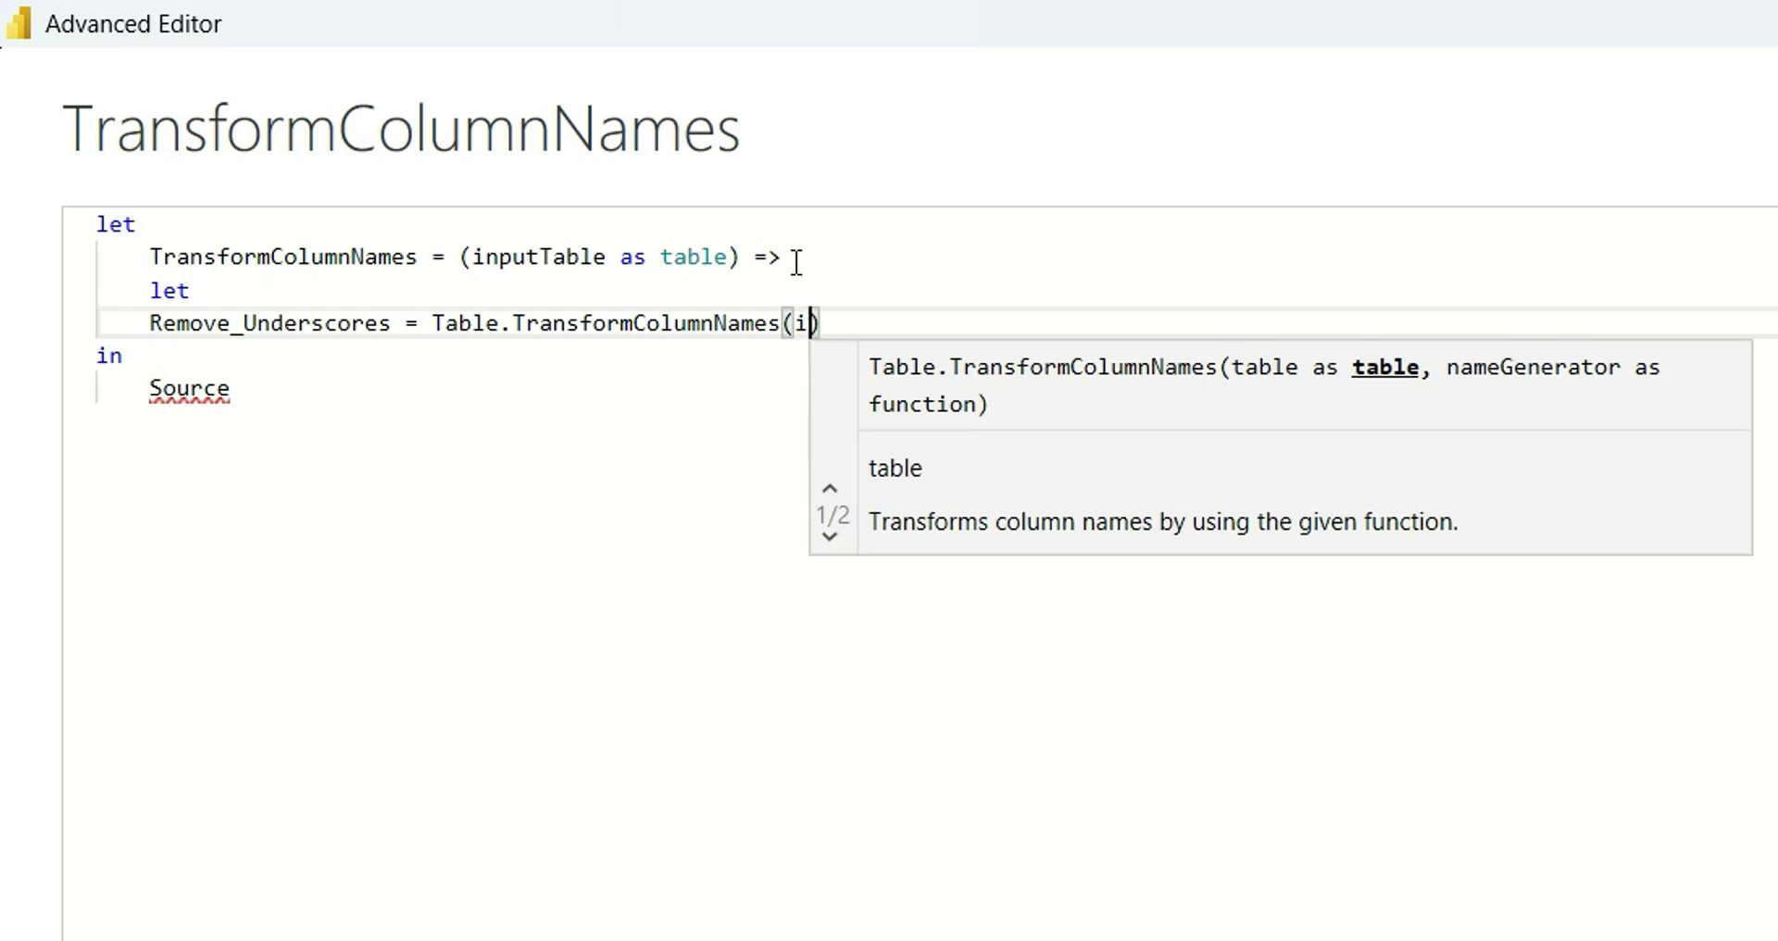
pyautogui.write('tTable, ')
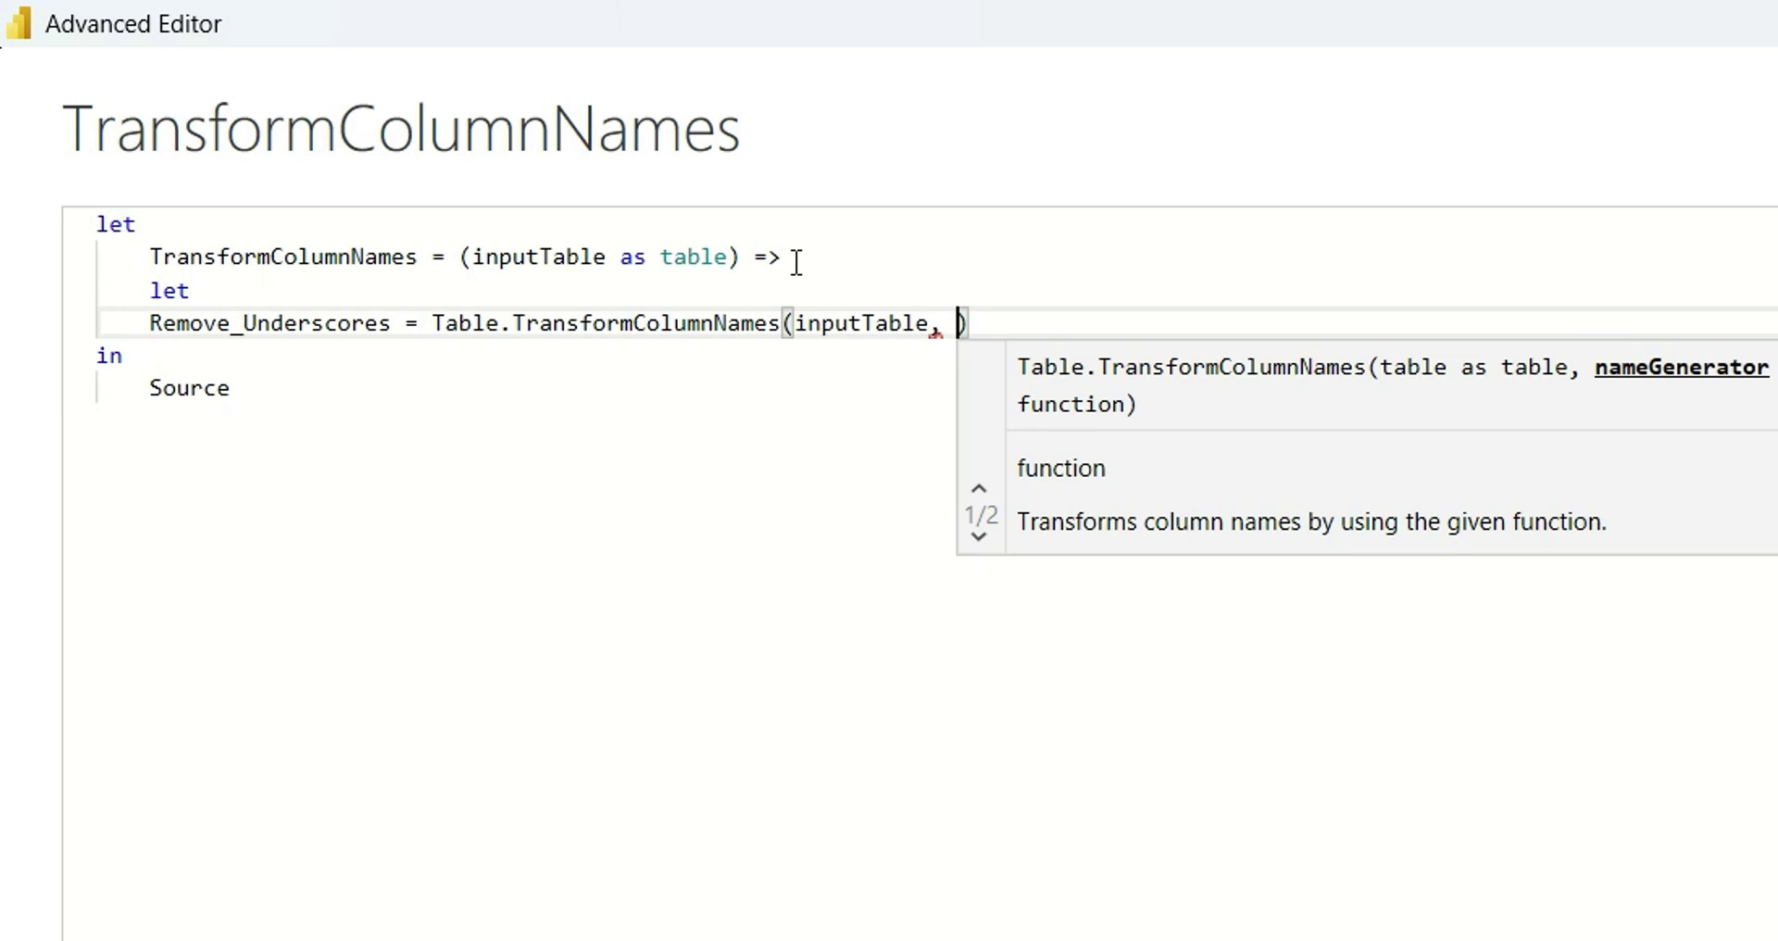
# - Complete the Remove_Underscores expression with each Text.Replace(_, "_", " "), end it with a comma and start a new line
pyautogui.write('each T')
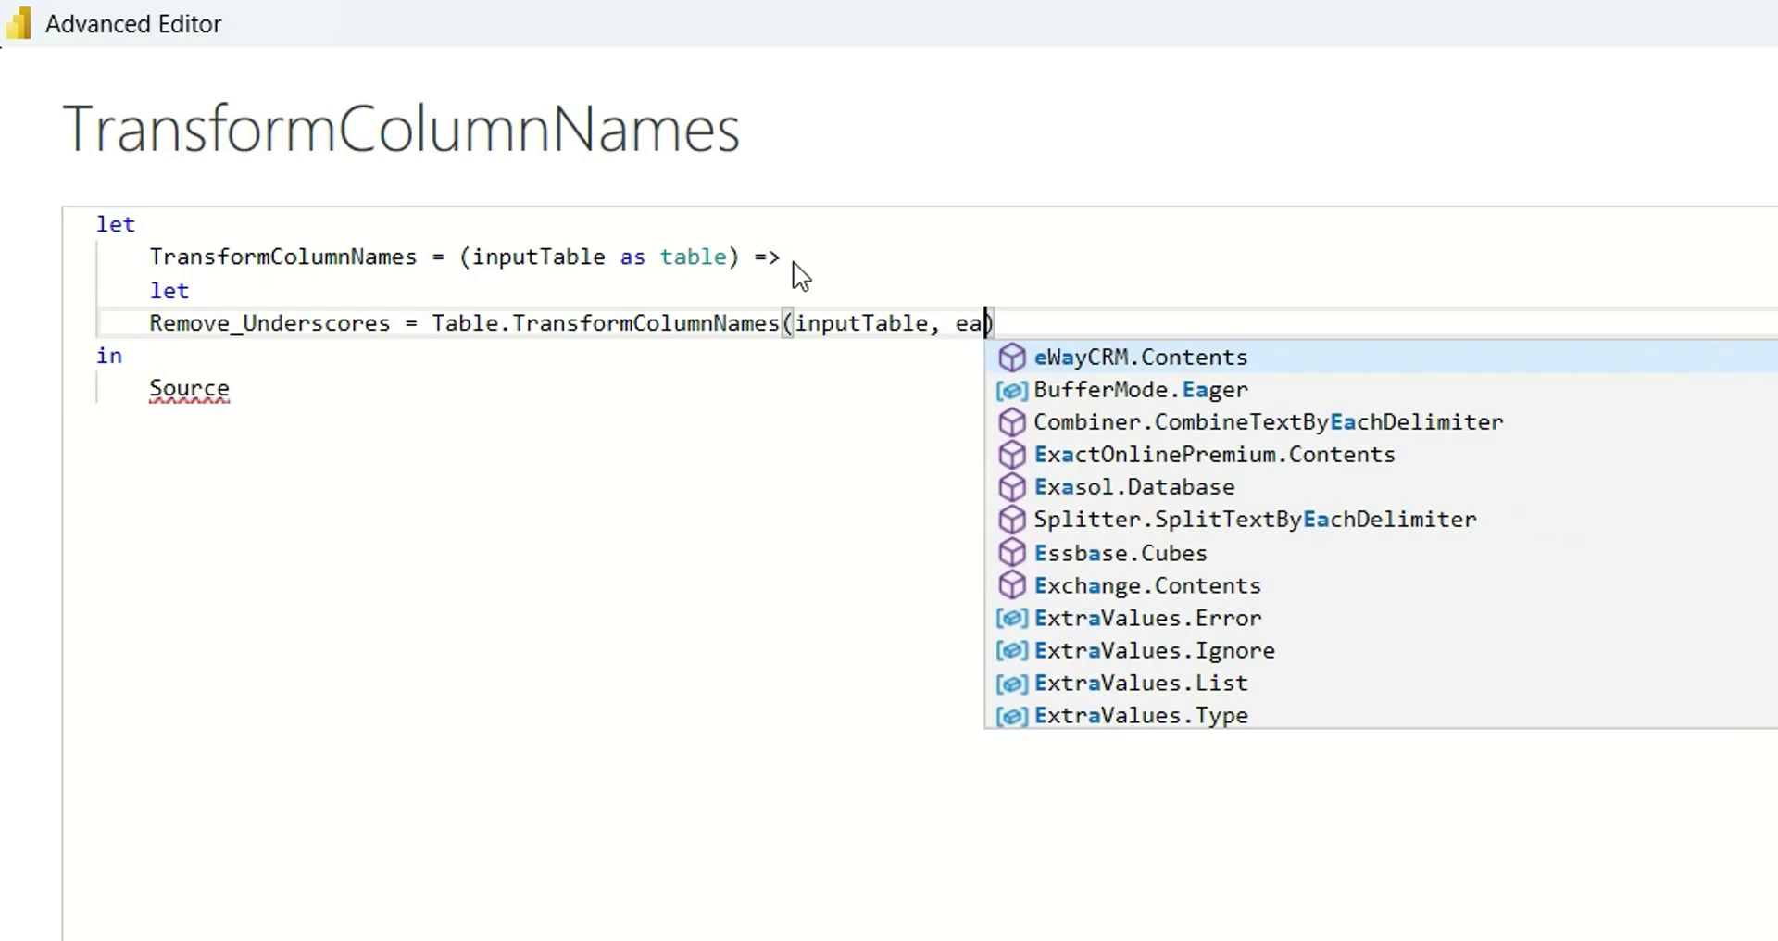
pyautogui.write('ext')
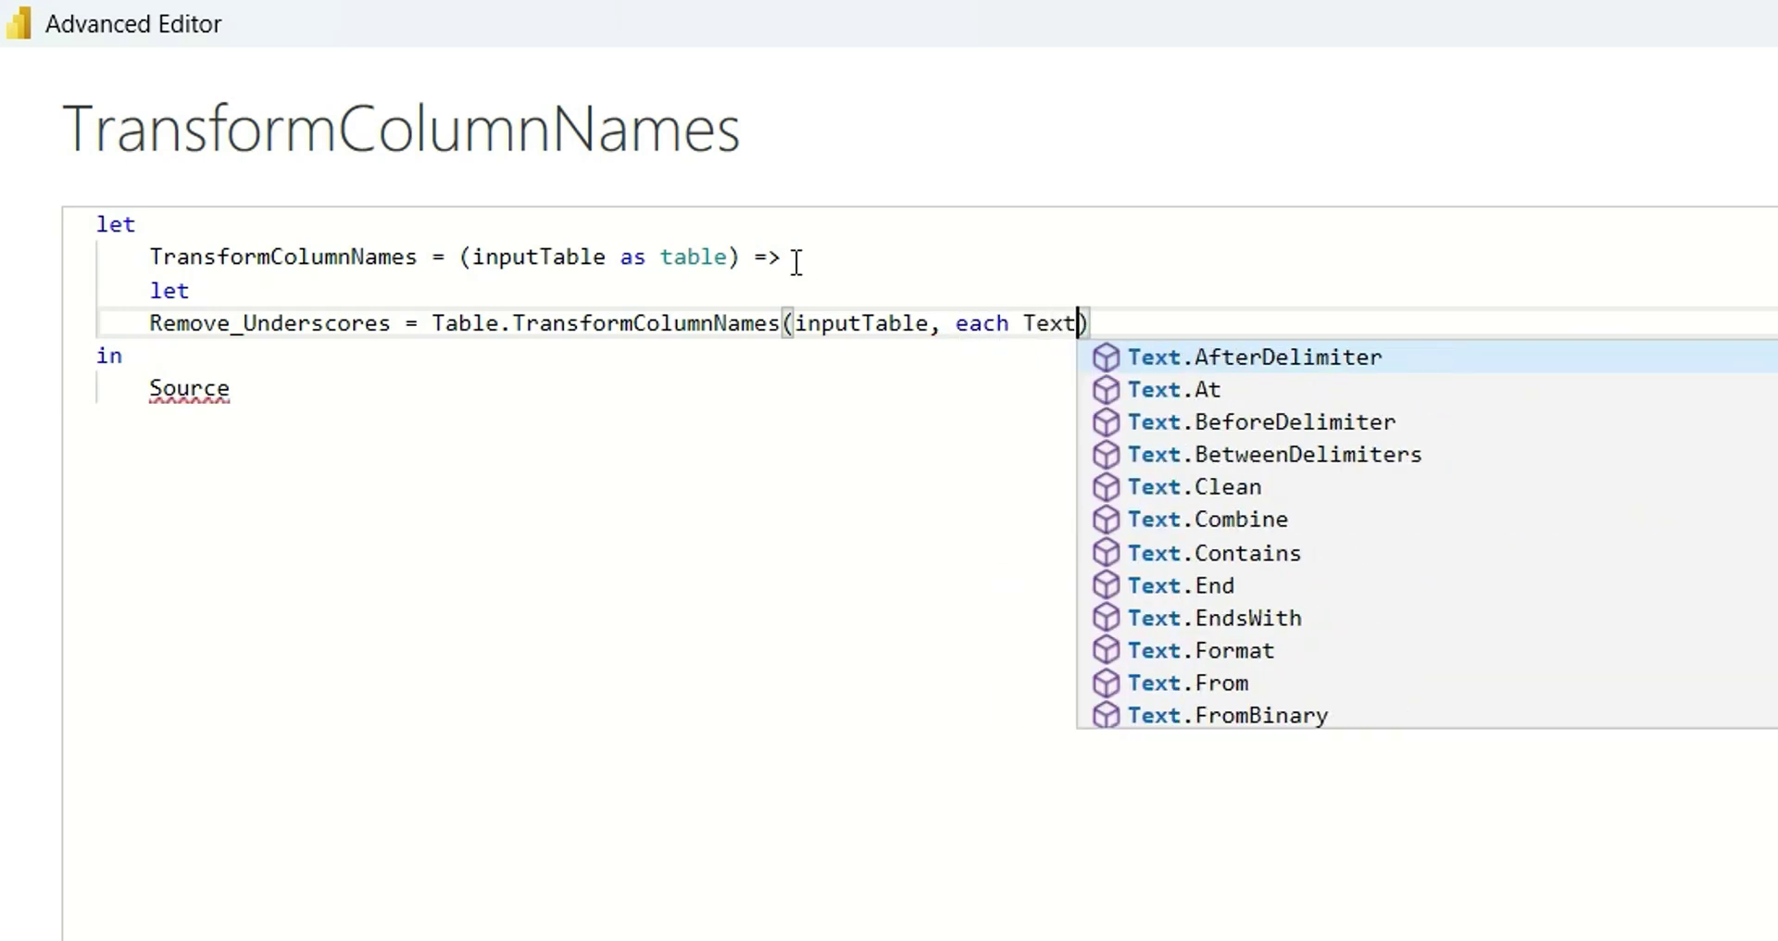
pyautogui.write('.Replace')
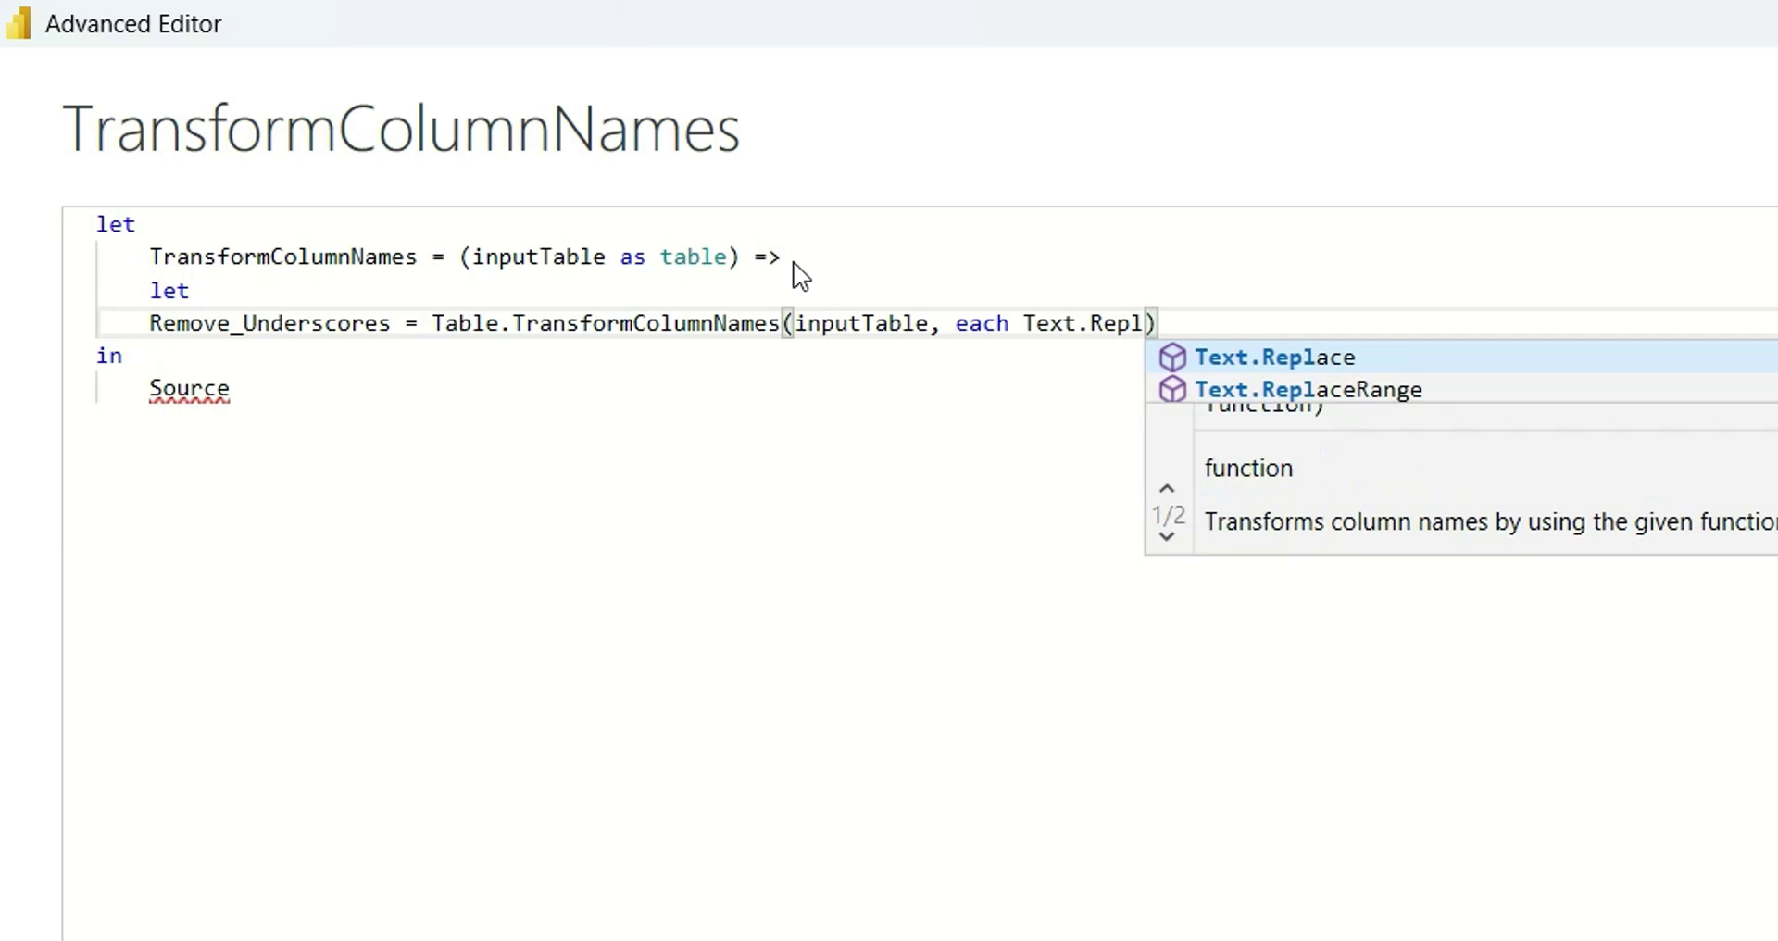
pyautogui.write('(_')
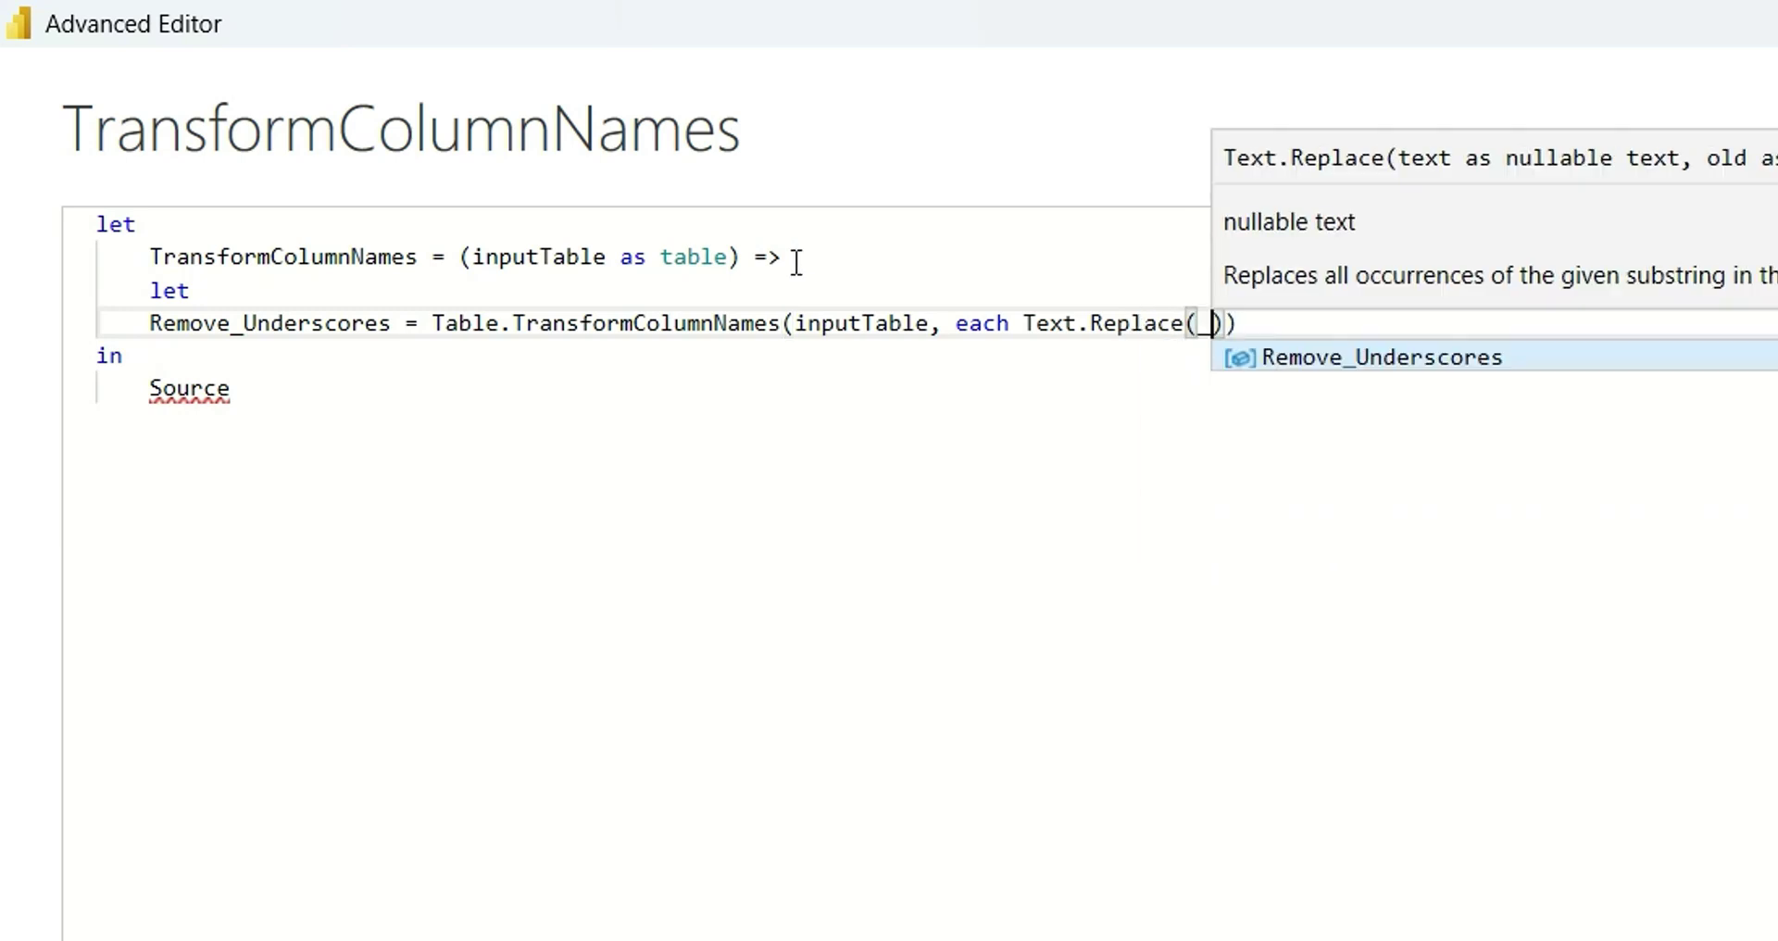
pyautogui.write(', "_')
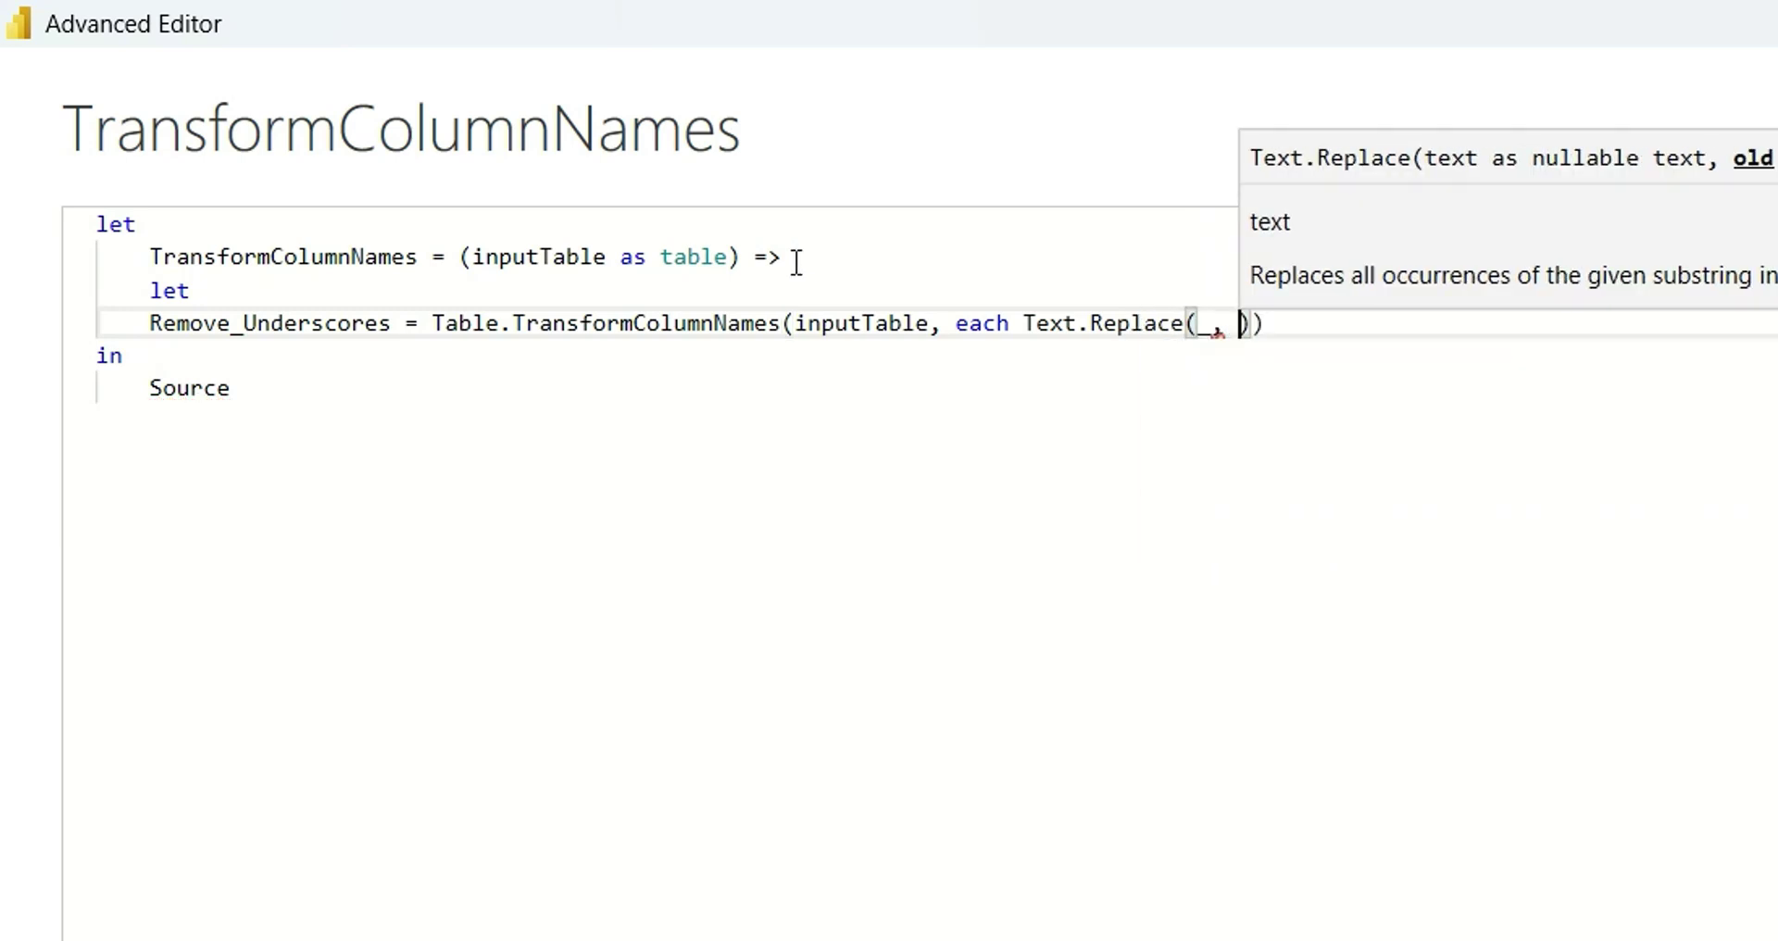
pyautogui.write('", " "')
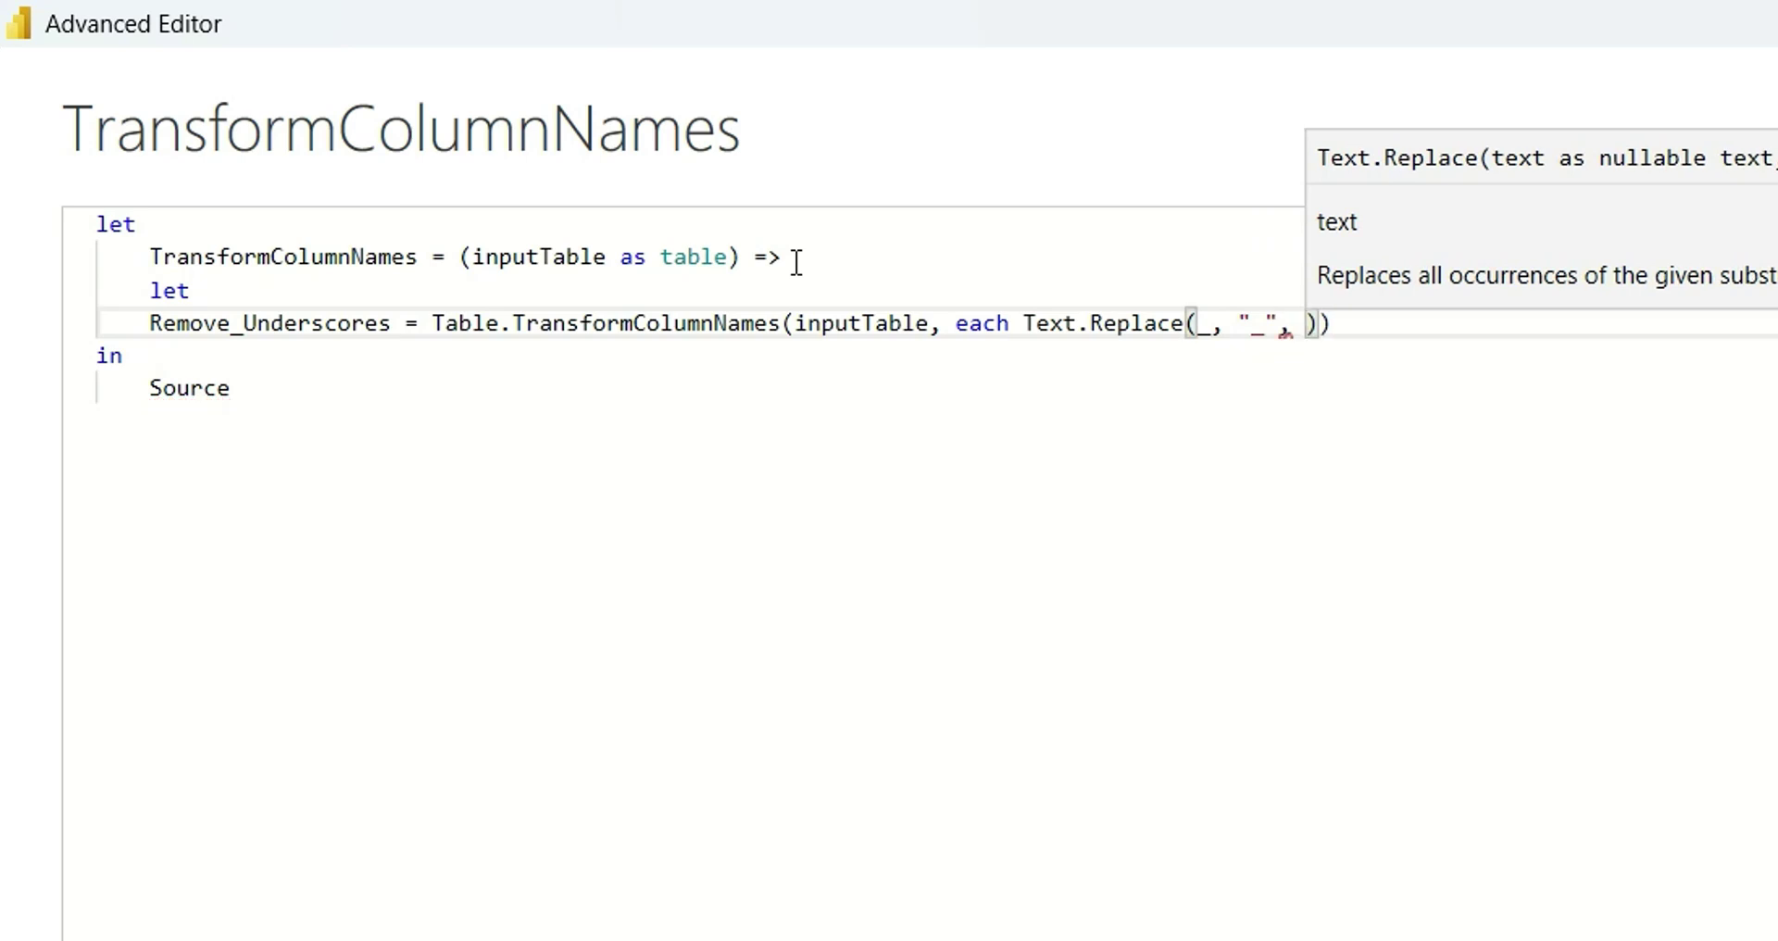
pyautogui.click(1411, 324)
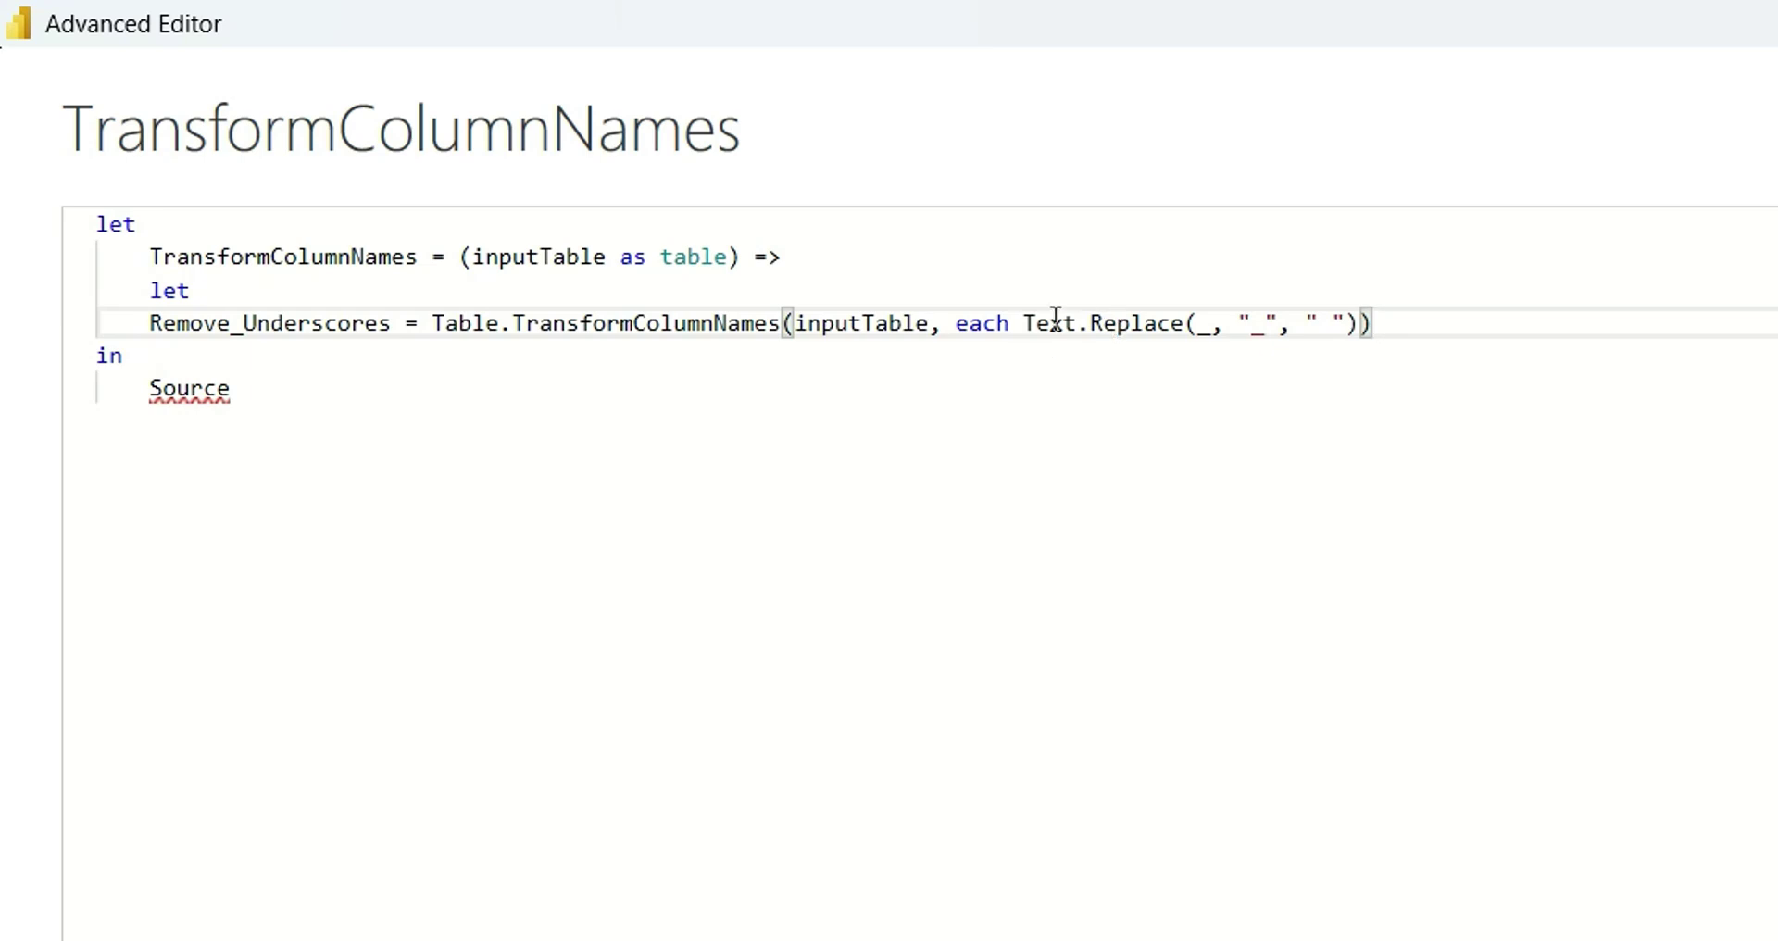
pyautogui.moveTo(1199, 313)
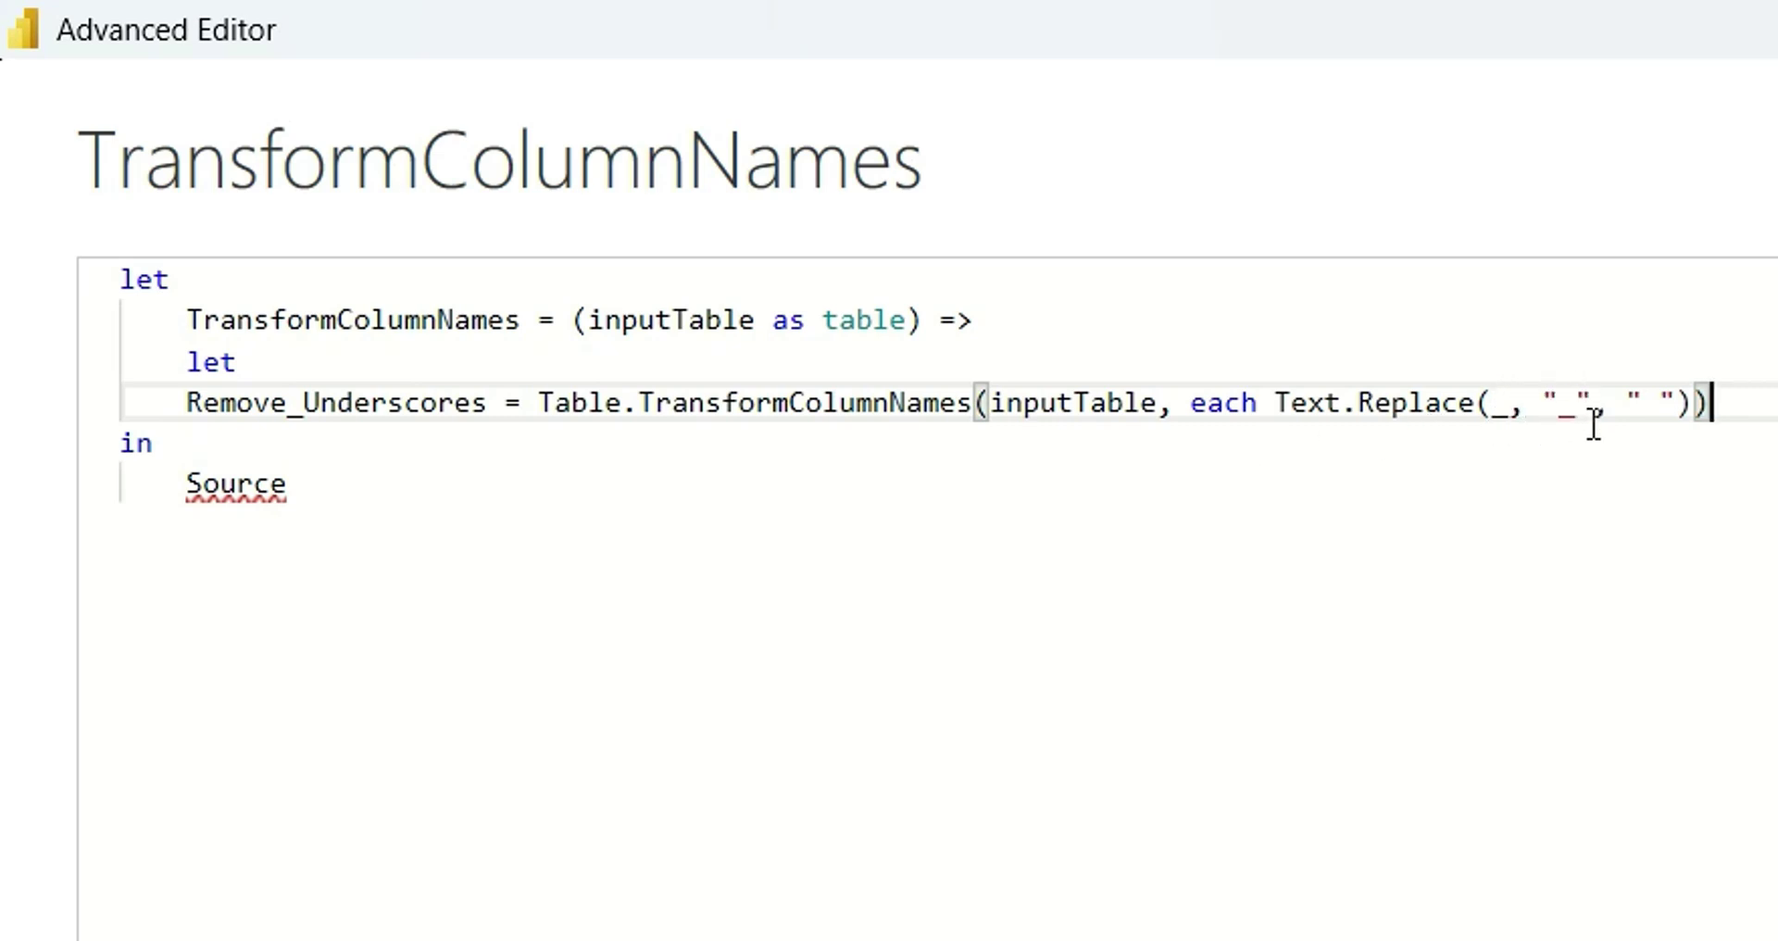
pyautogui.write(')')
pyautogui.press('Return')
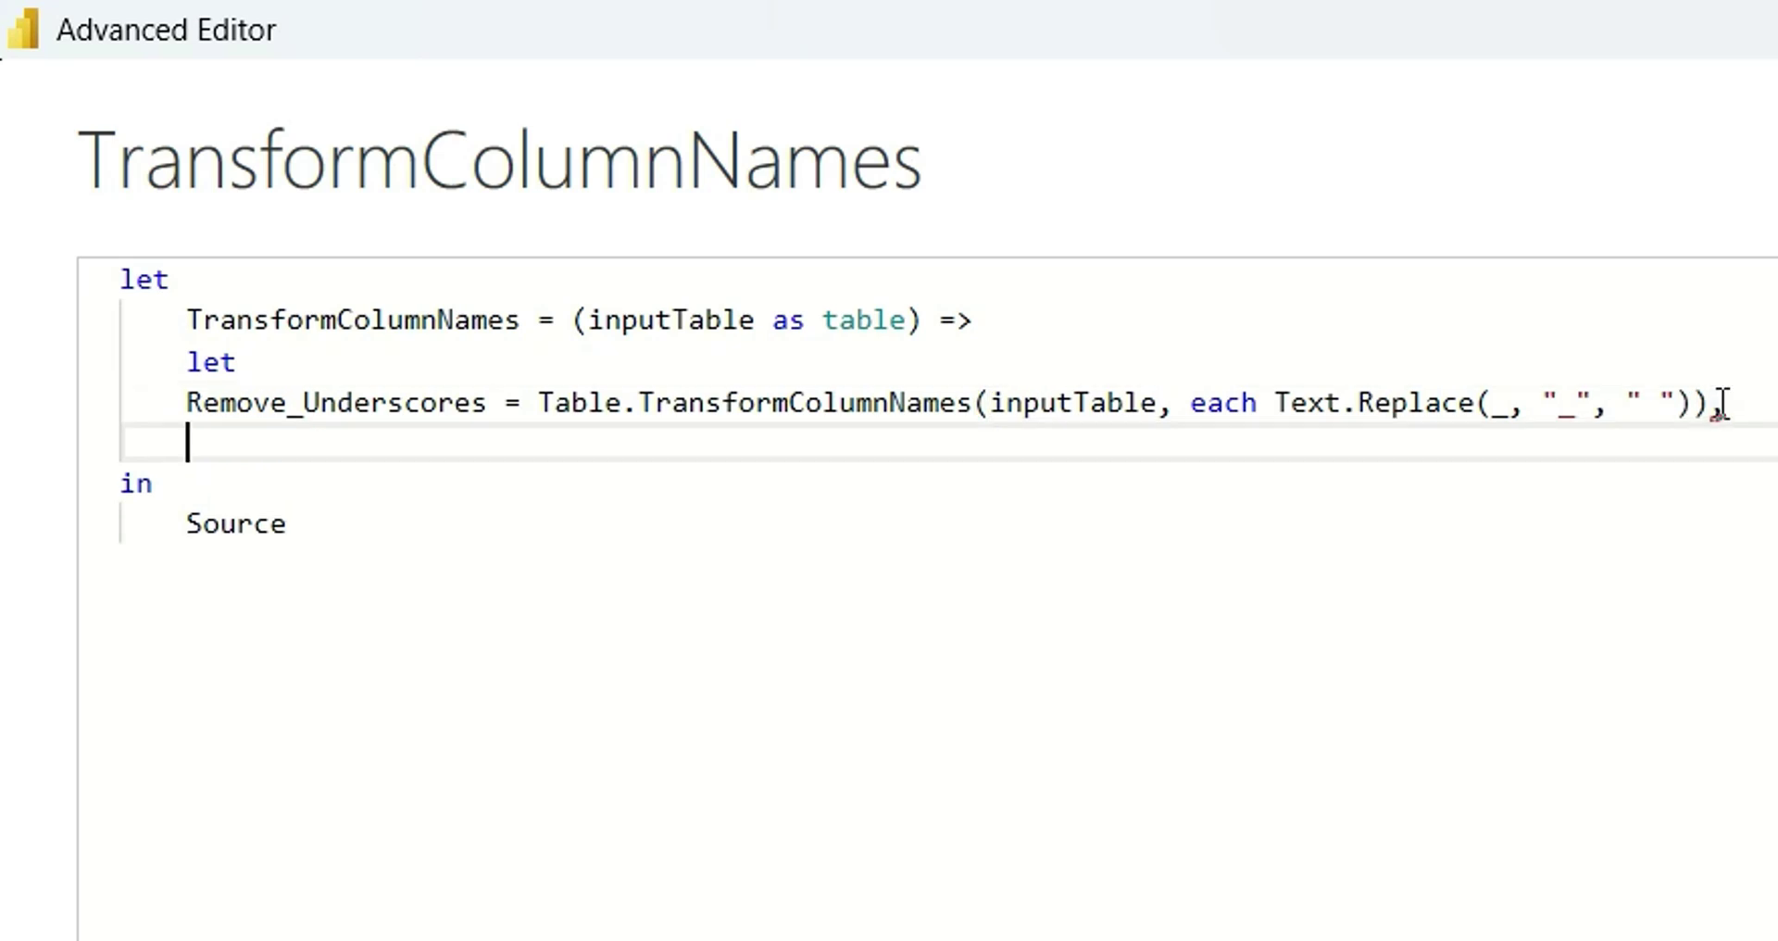
# - Below Remove_Underscores, start a ProperCase definition as a Table.TransformColumnNames call, reusing the function name from the line above
pyautogui.write('Proper')
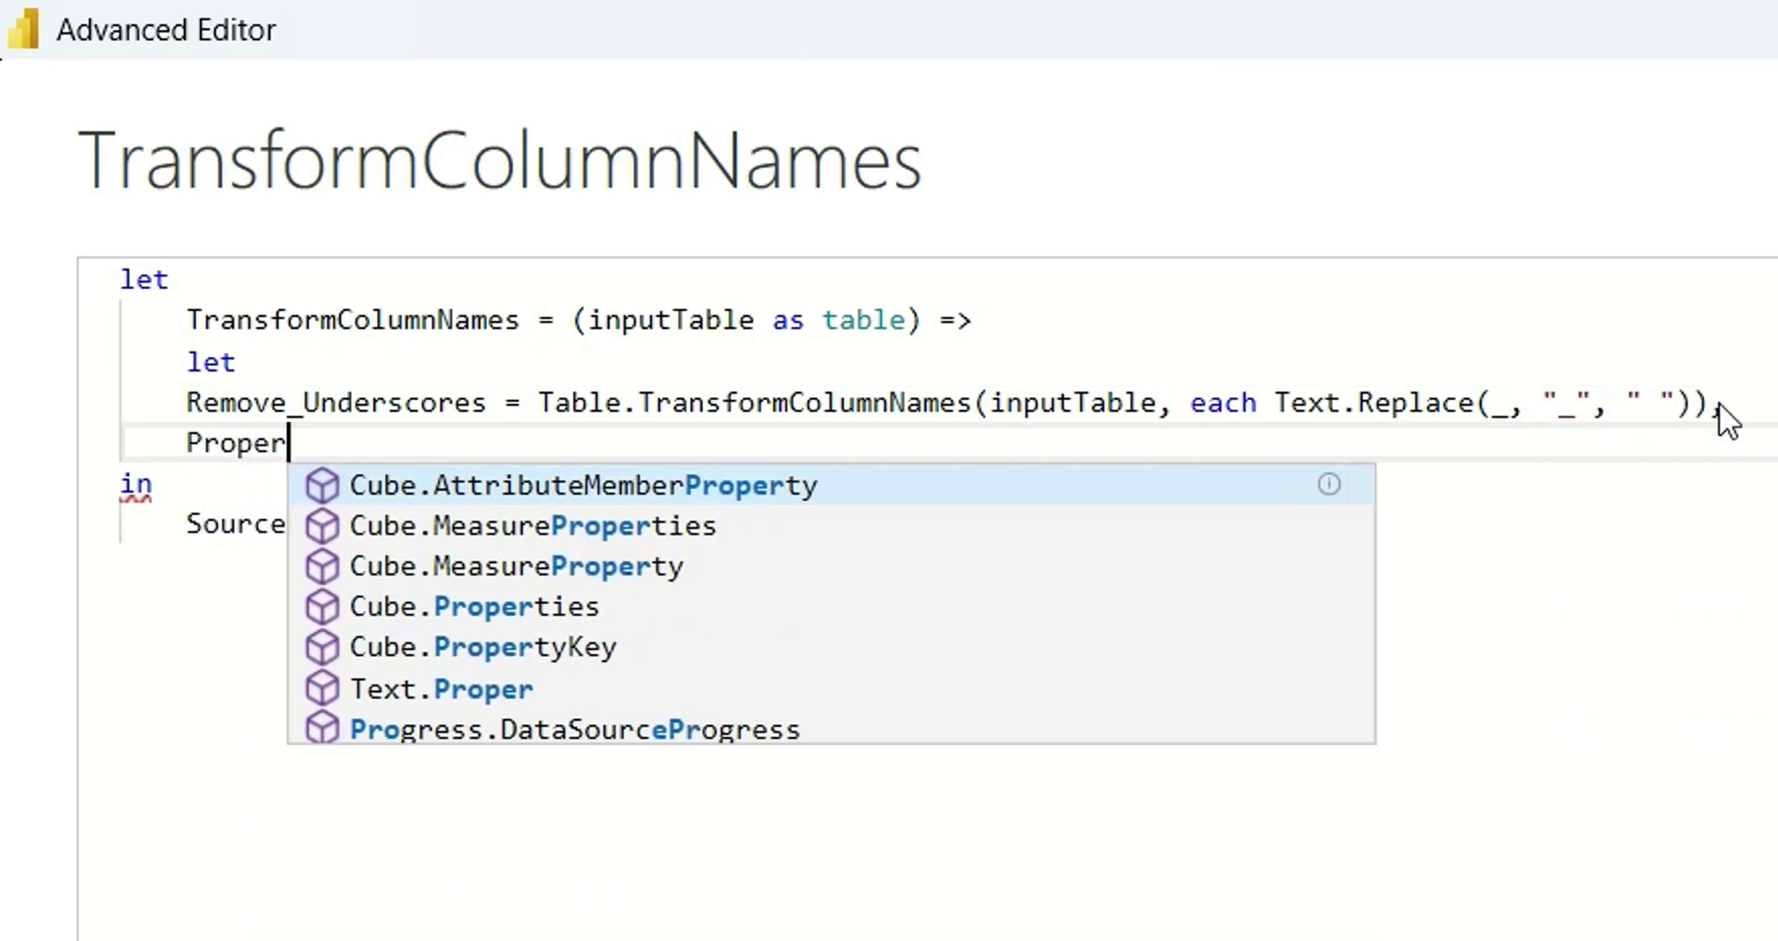
pyautogui.write('Case = ')
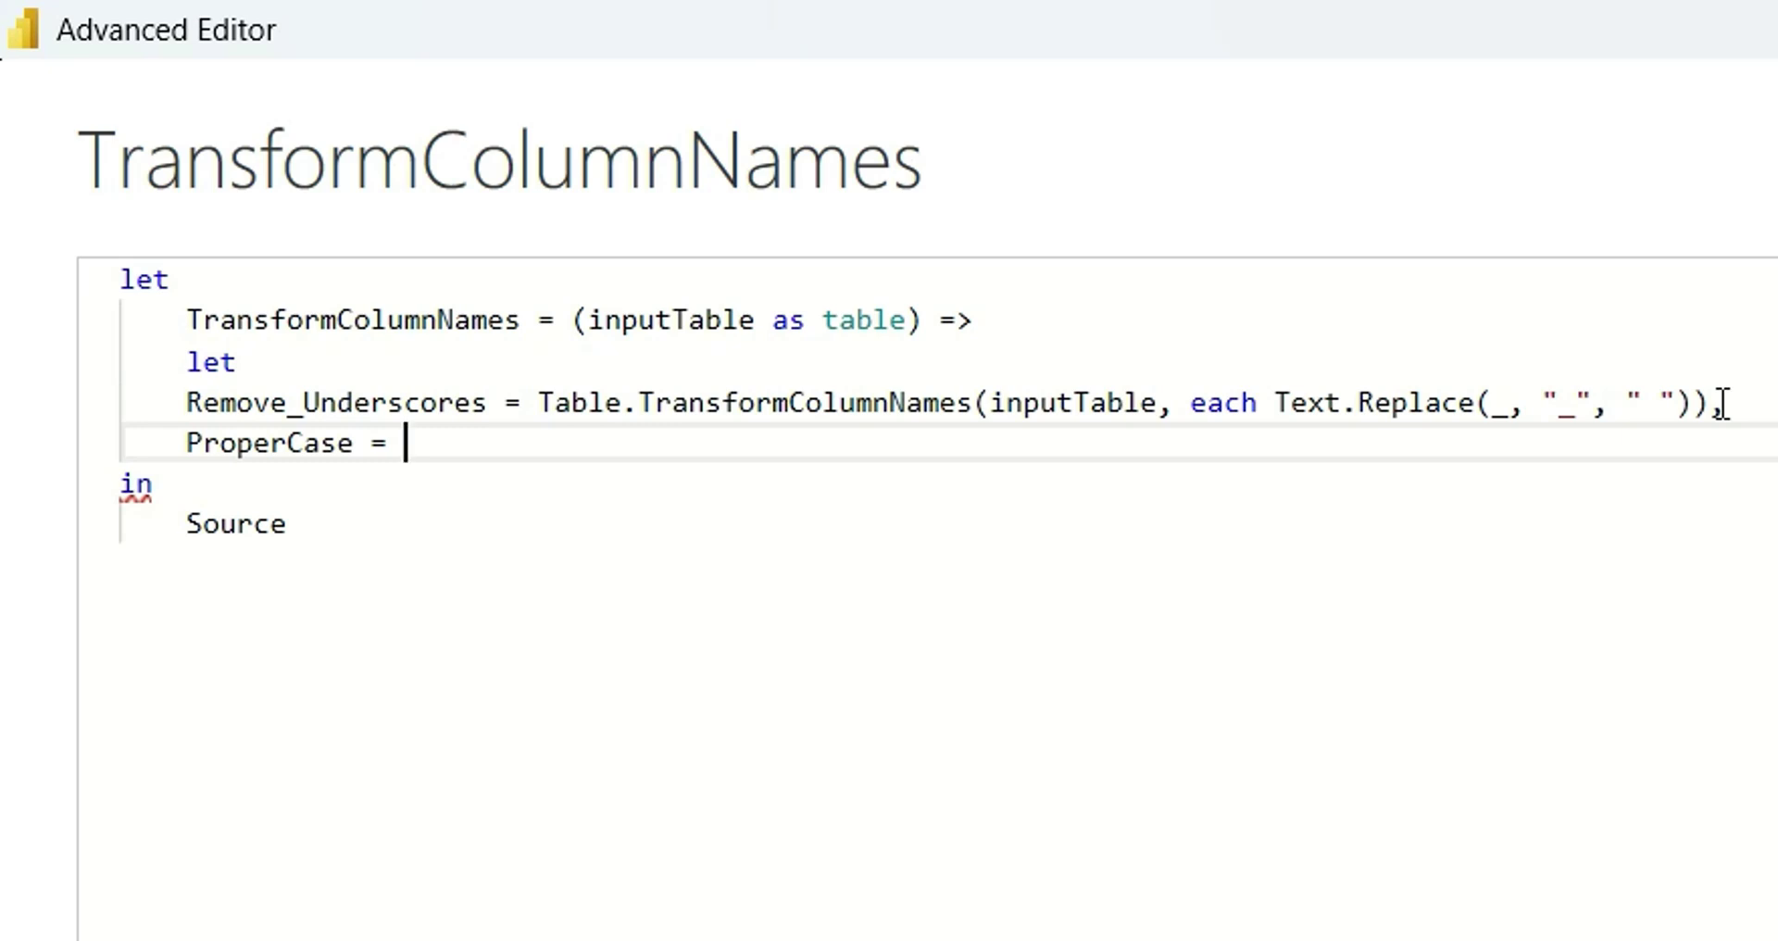
pyautogui.write('Table.Tranms')
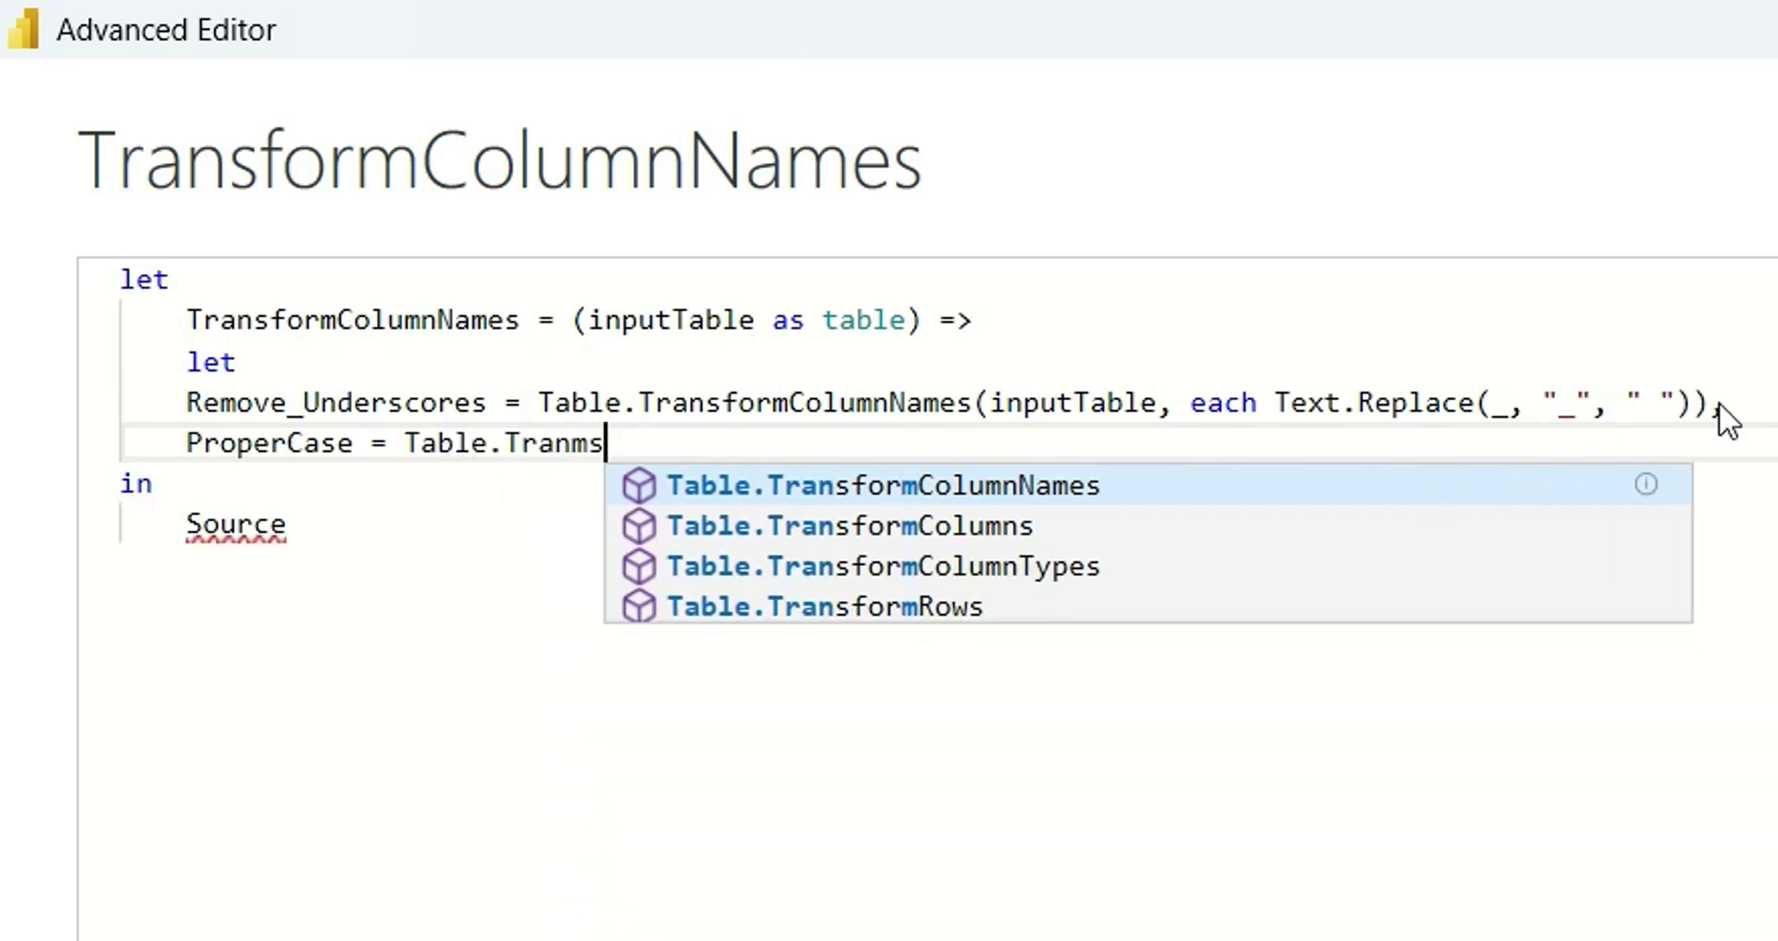
pyautogui.write('formC')
pyautogui.doubleClick(737, 400)
pyautogui.hotkey('ctrl', 'c')
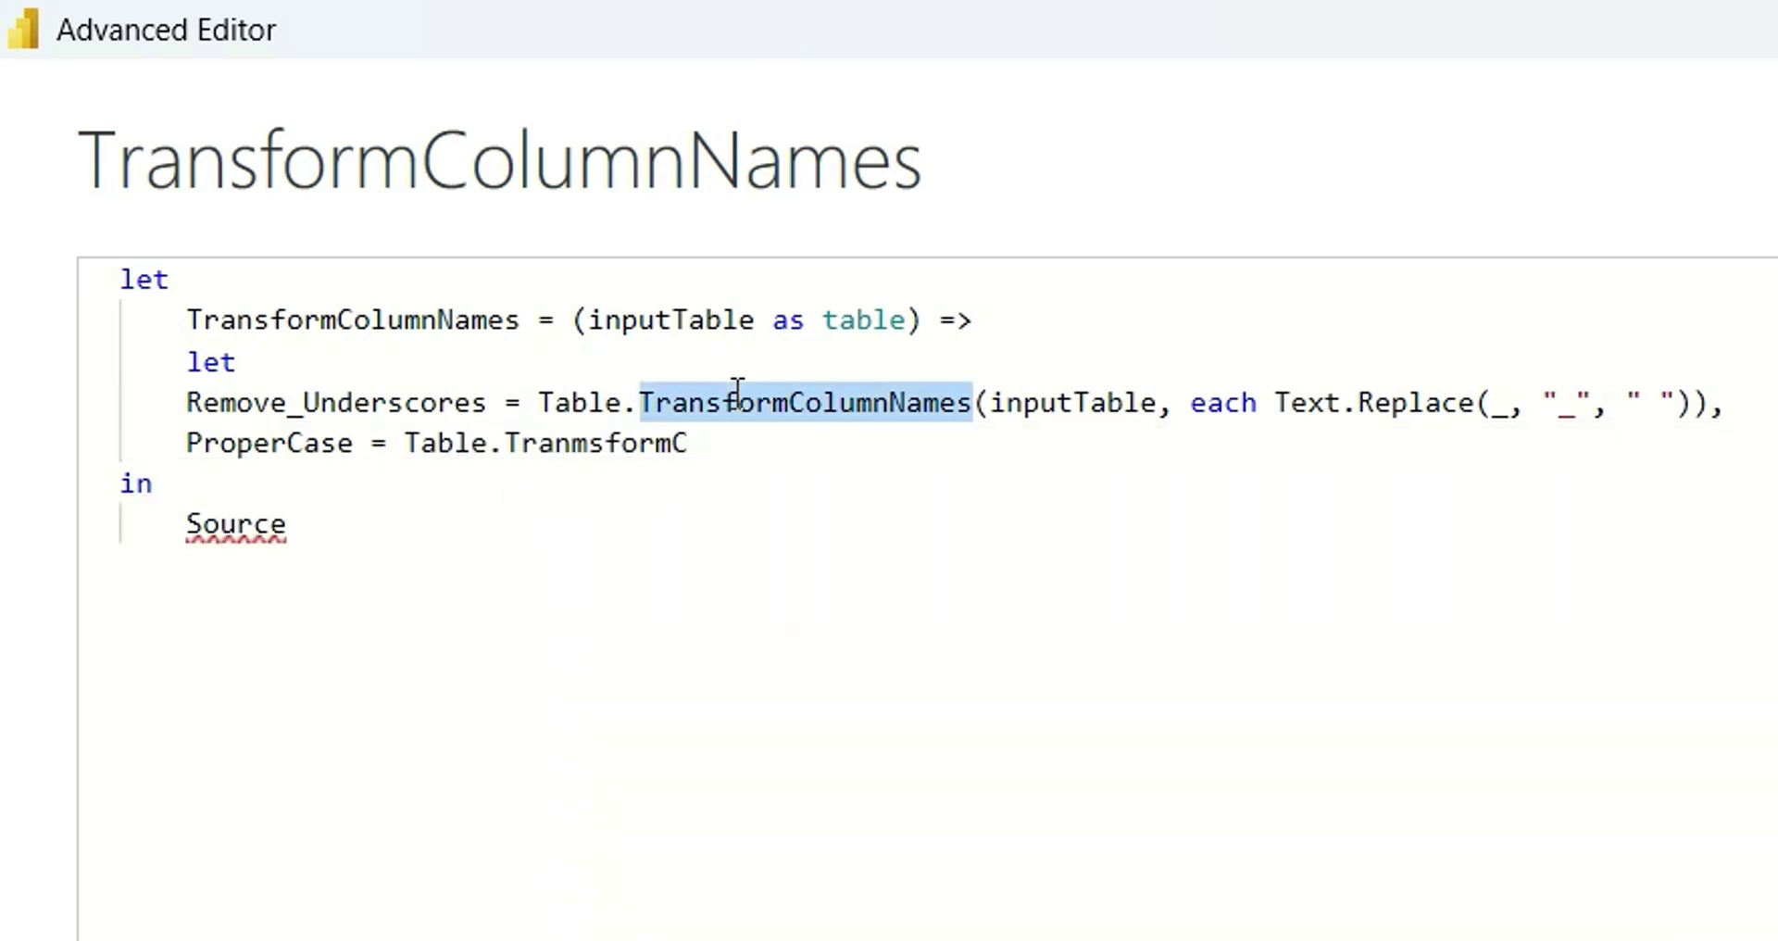
pyautogui.doubleClick(598, 433)
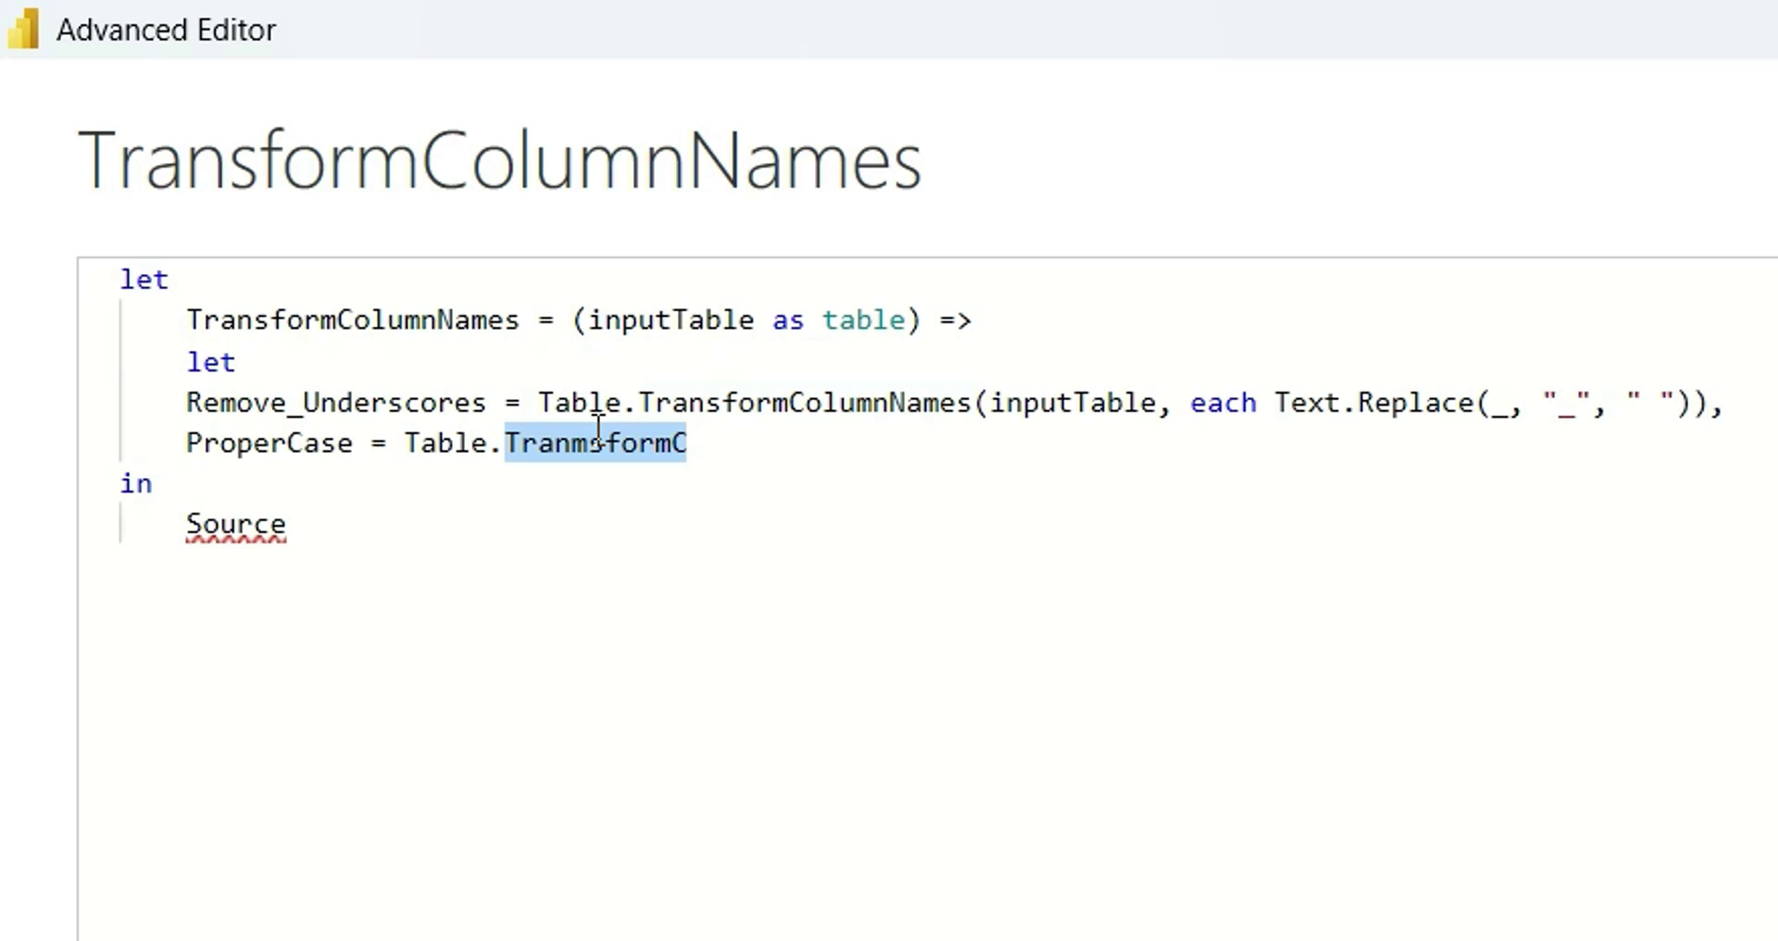
pyautogui.hotkey('ctrl', 'v')
pyautogui.write('(')
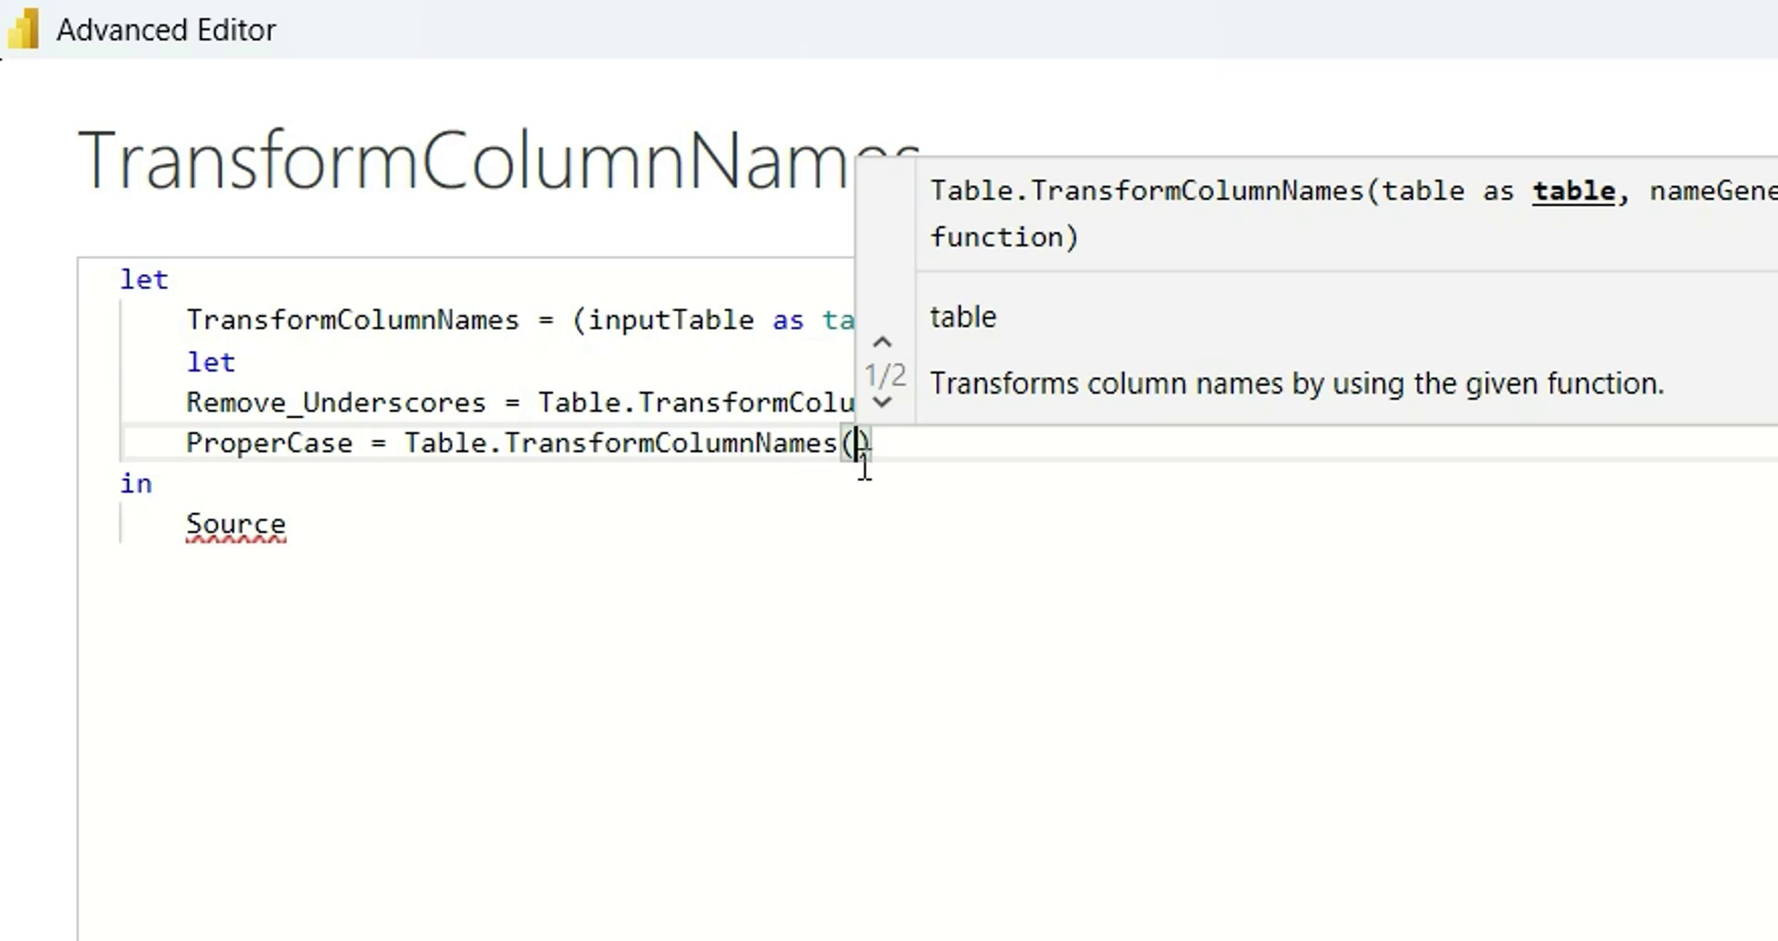
# - Give the ProperCase call the arguments Remove_Underscores and Text.Proper
pyautogui.write('Remove')
pyautogui.press('Tab')
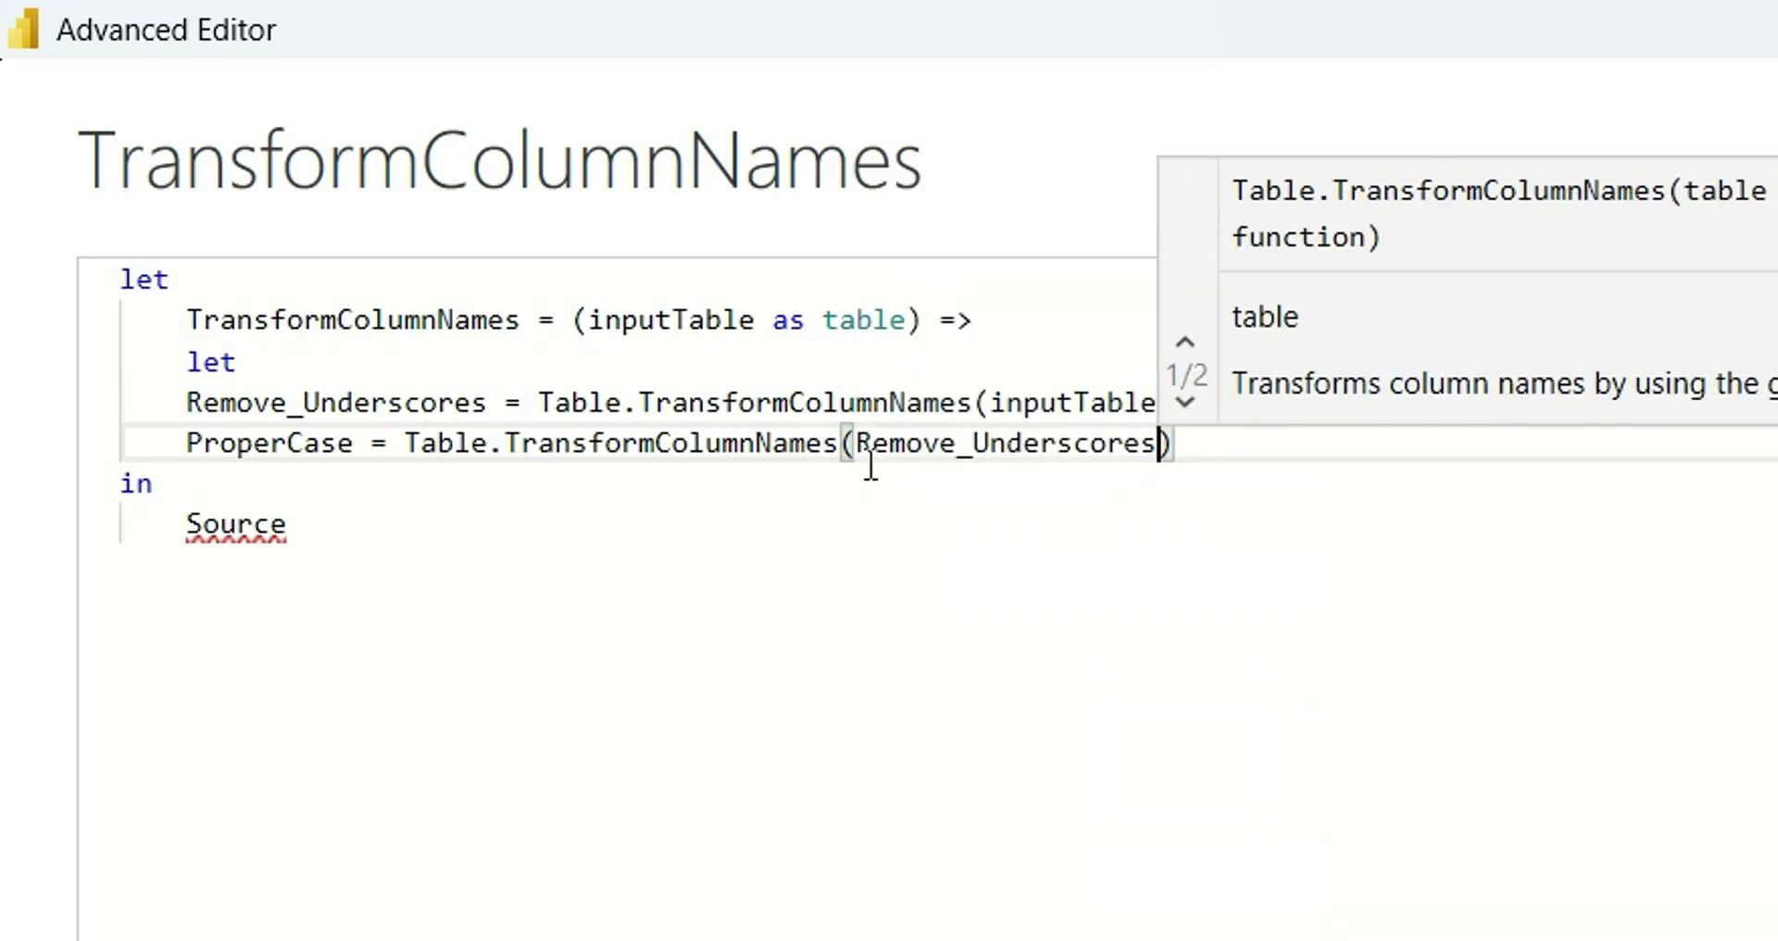
pyautogui.write(', ')
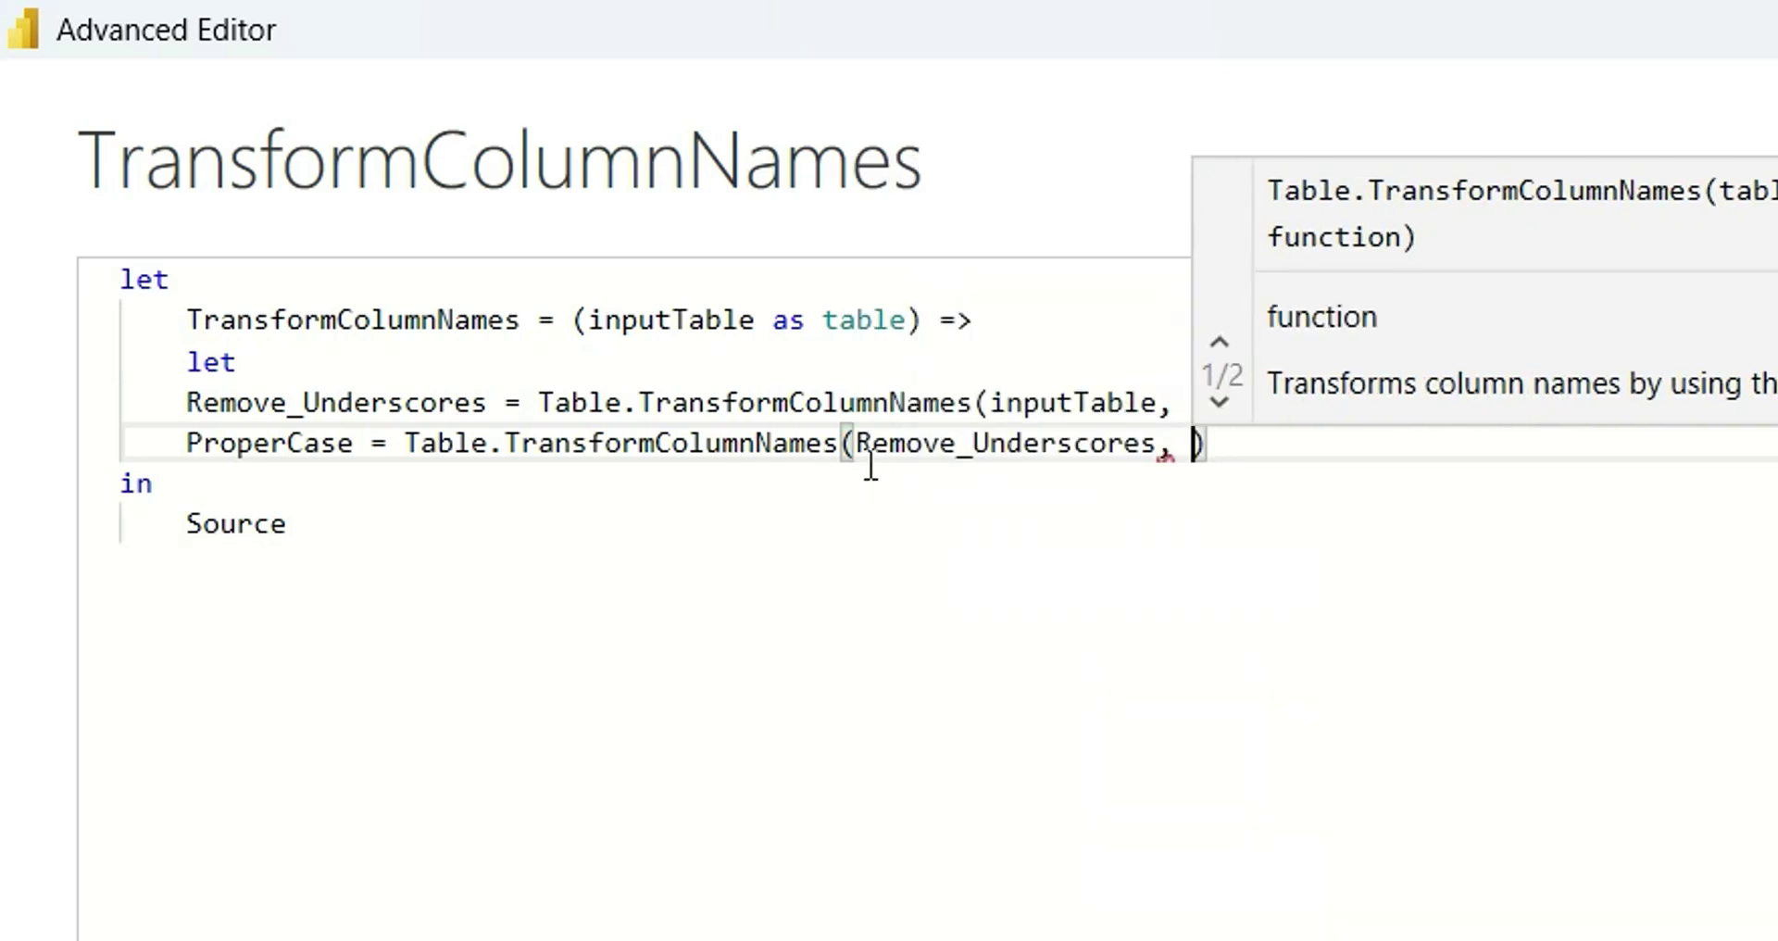
pyautogui.write('Text.Prop')
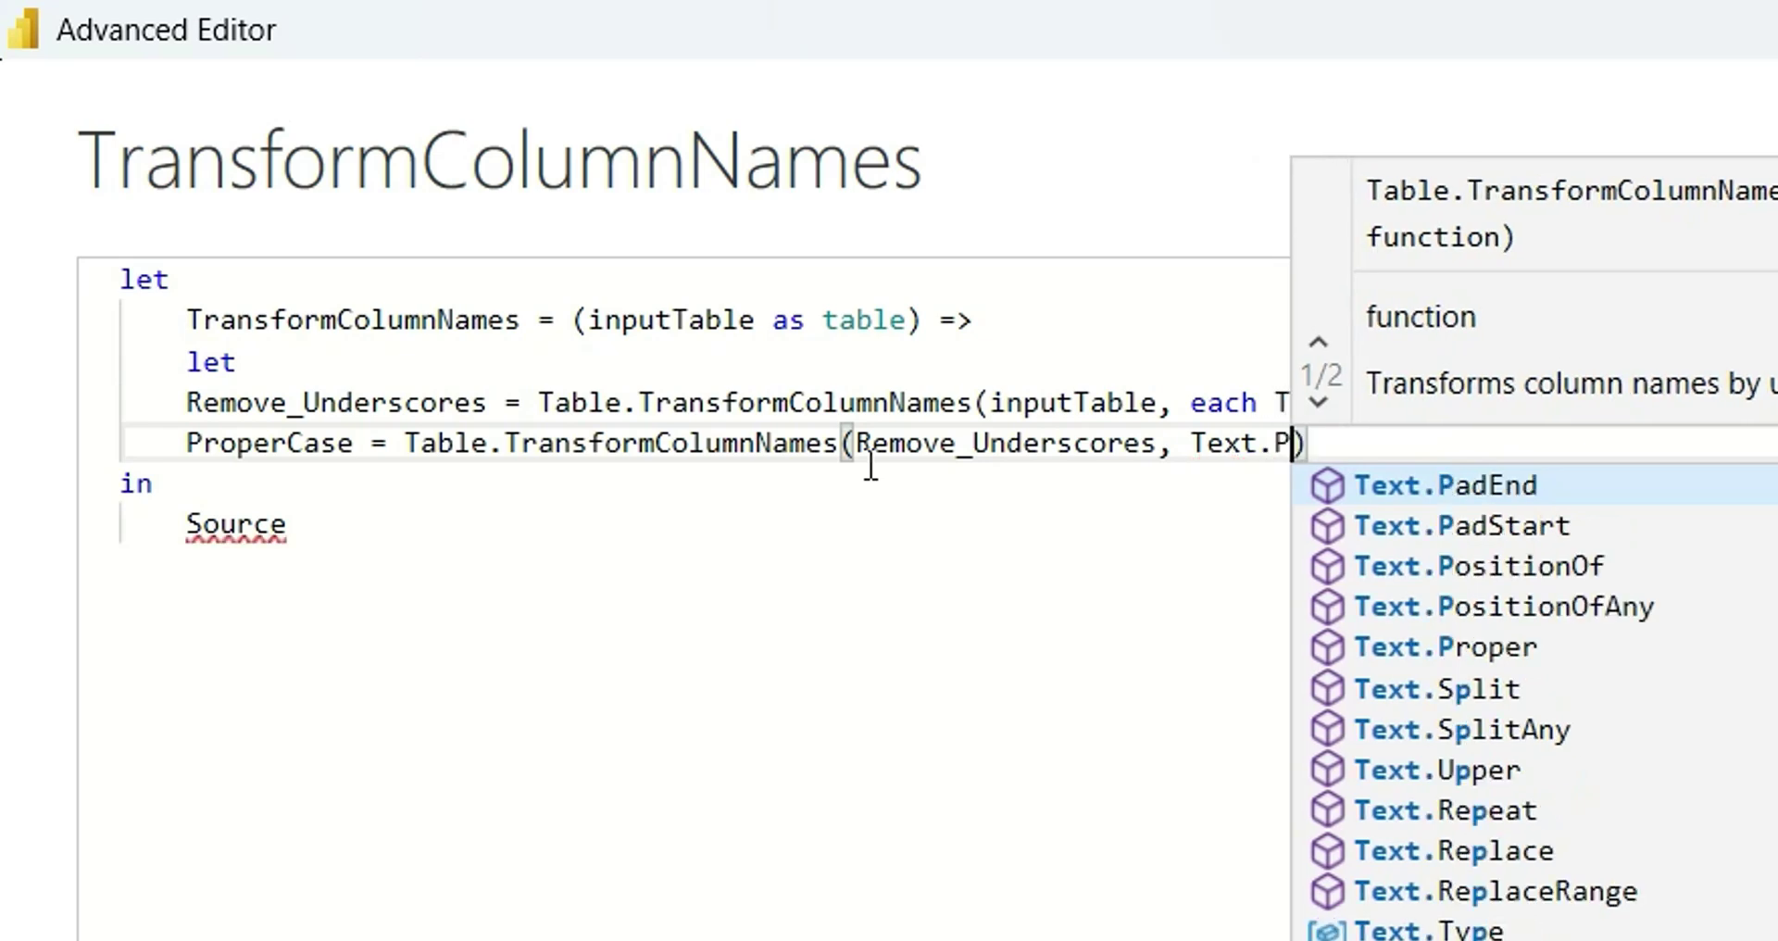
pyautogui.write('er')
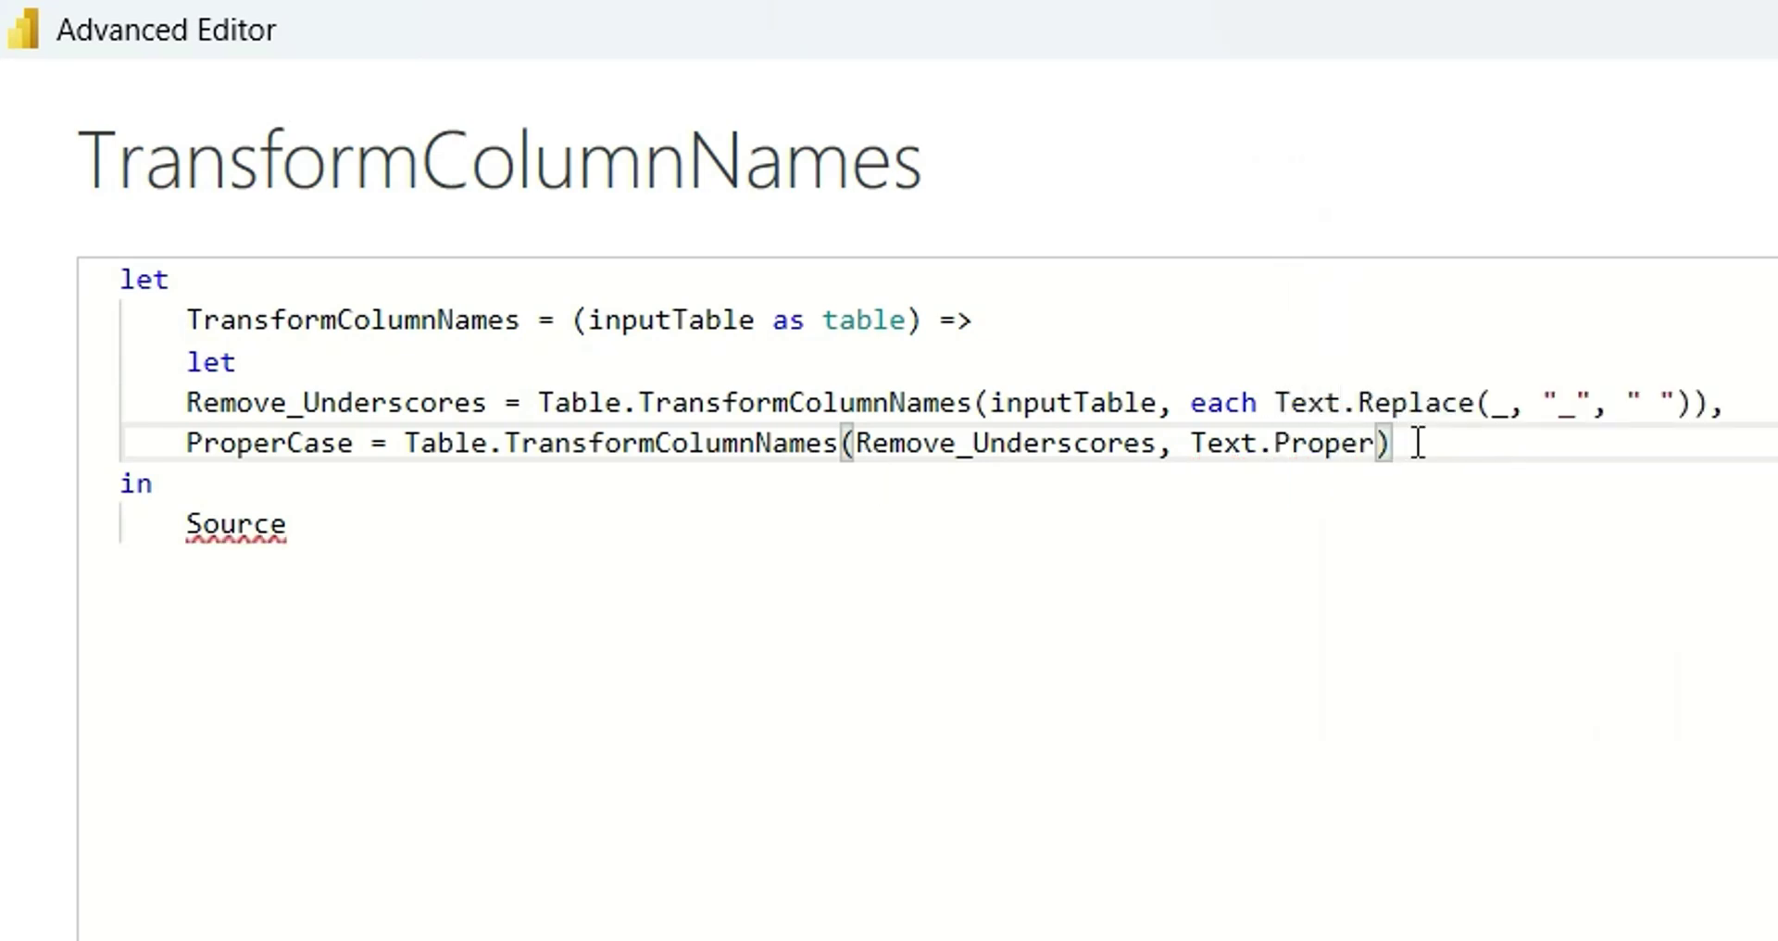
# - Close the nested let block with in on a new line and return ProperCase on the line below
pyautogui.press('Return')
pyautogui.write('in')
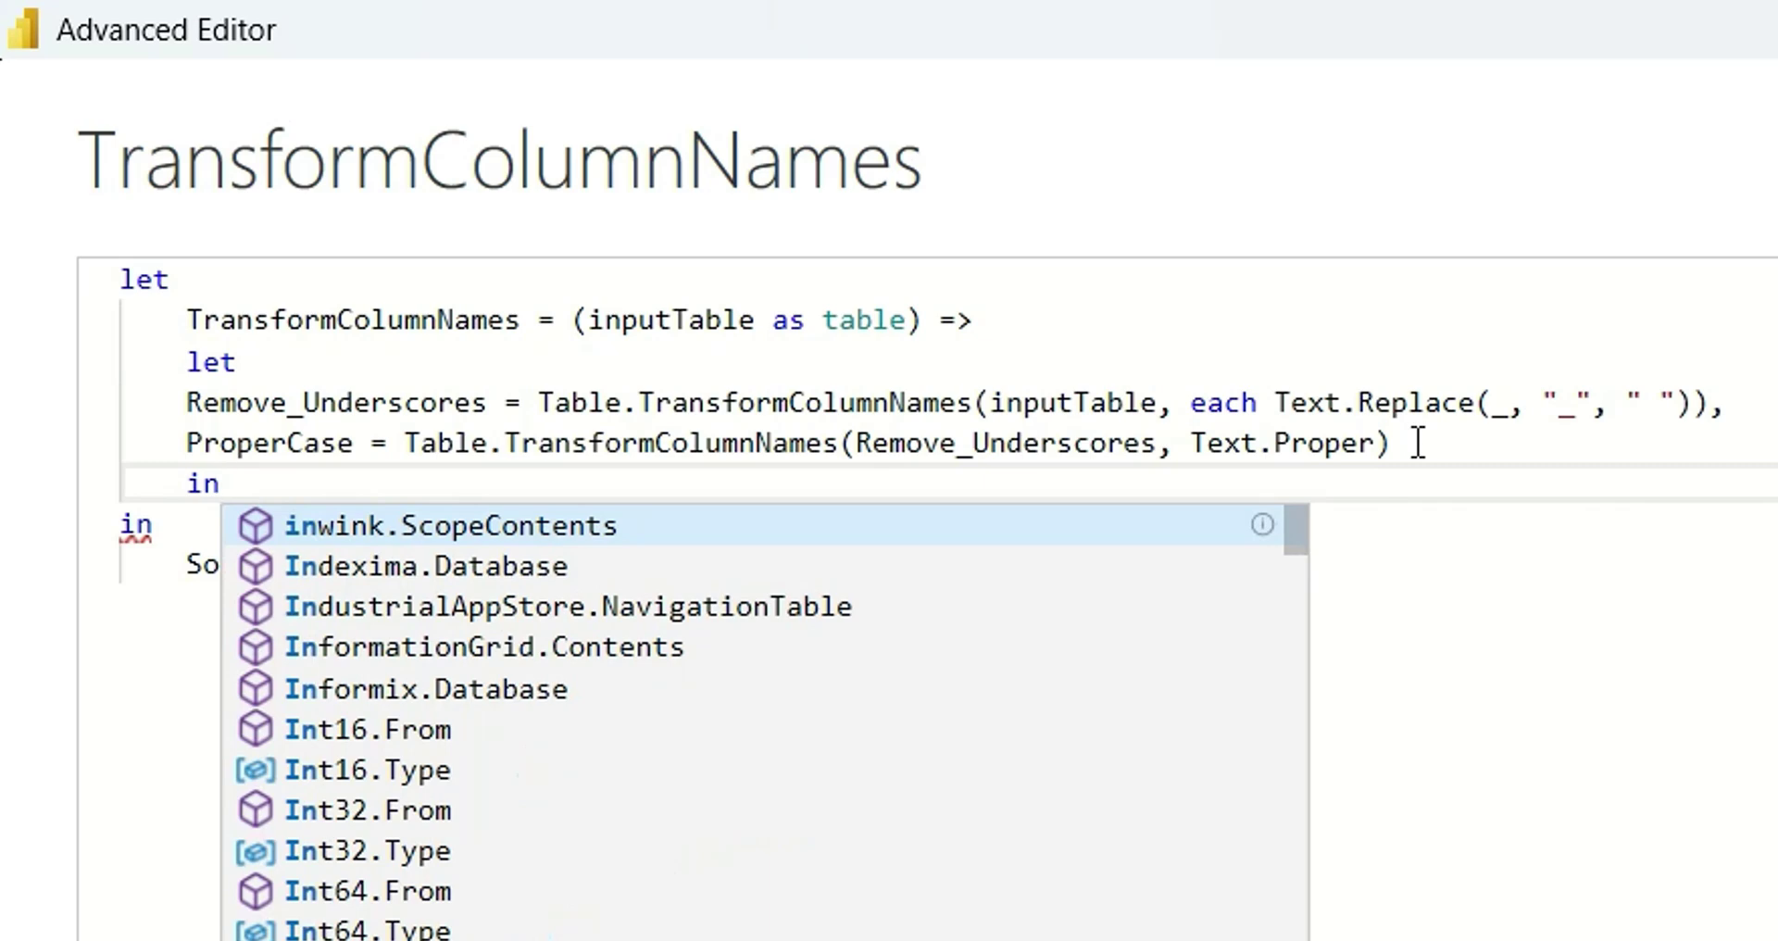
pyautogui.press('Return')
pyautogui.write('ProperCase')
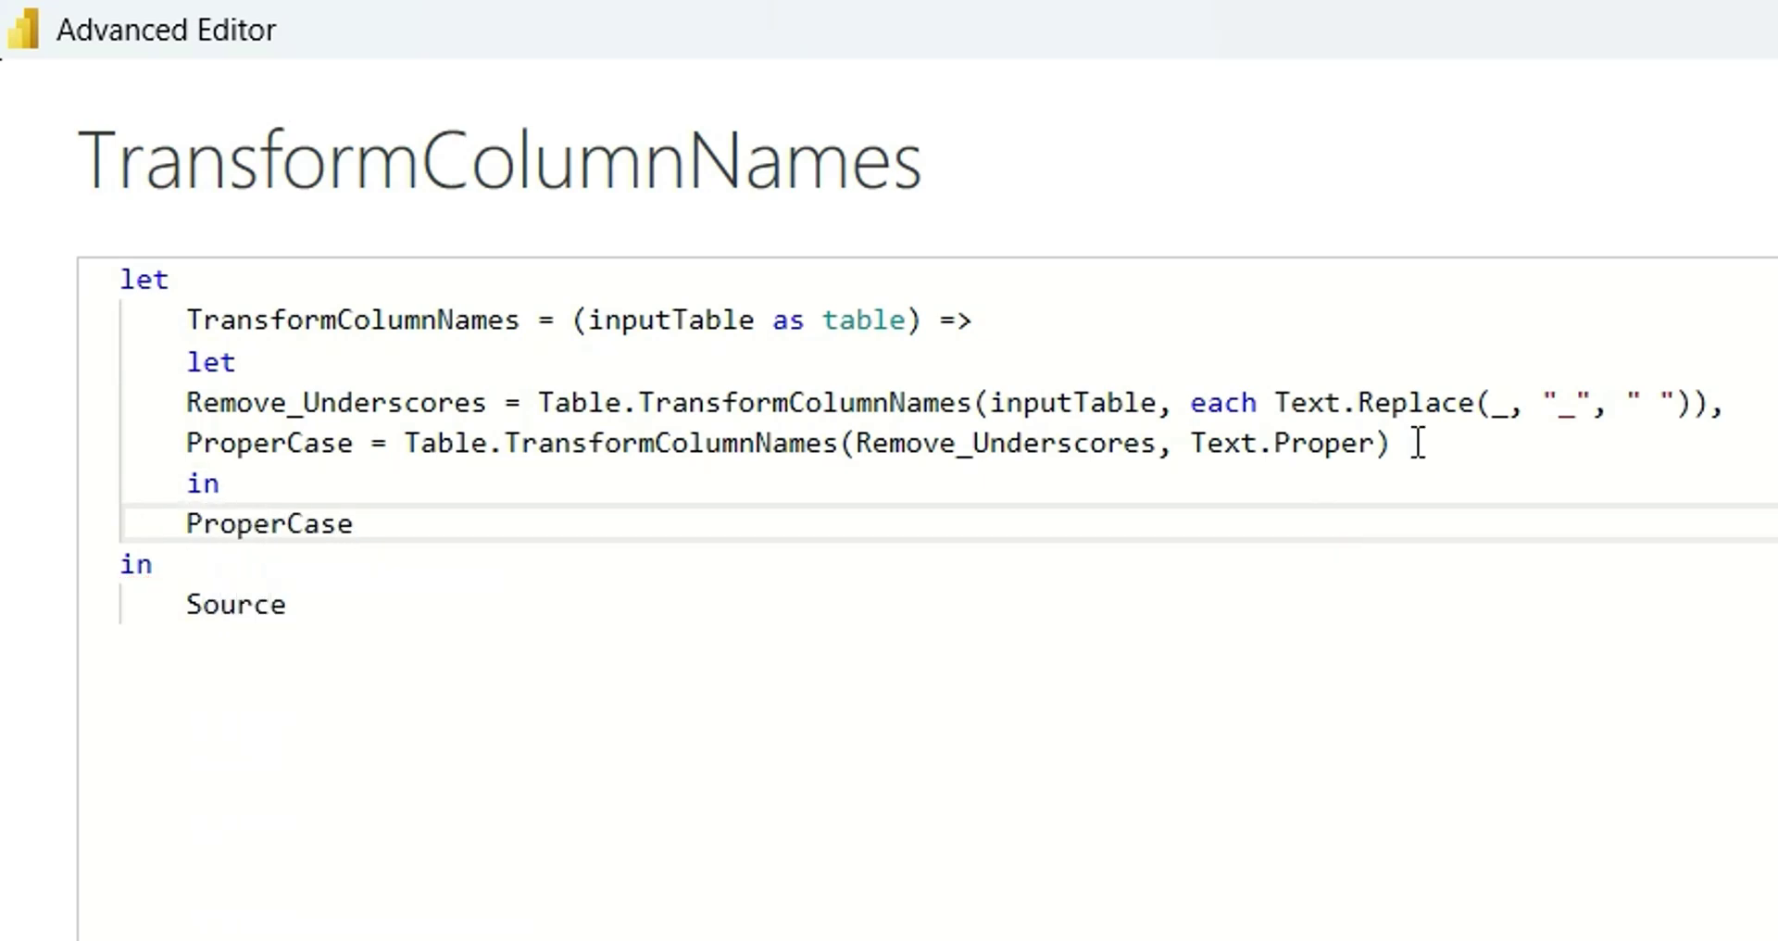
# - Replace Source under the outer in with TransformColumnNames and save the query code
pyautogui.doubleClick(339, 320)
pyautogui.hotkey('ctrl', 'c')
pyautogui.click(250, 603)
pyautogui.doubleClick(252, 602)
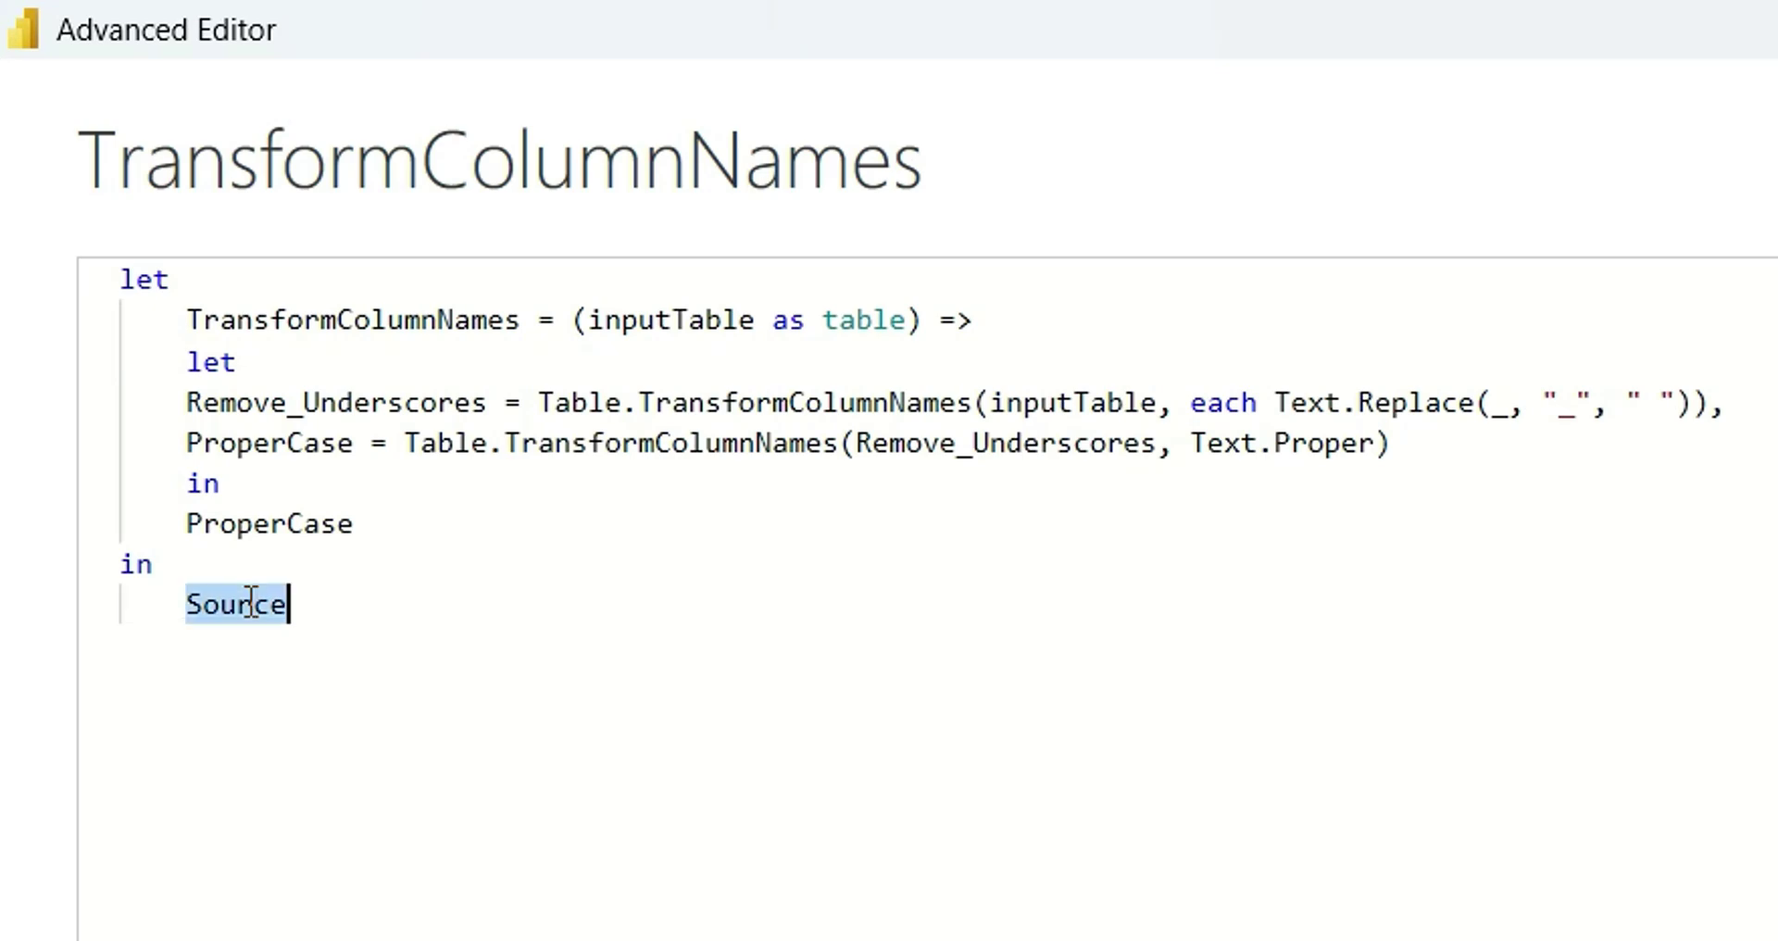
pyautogui.hotkey('ctrl', 'v')
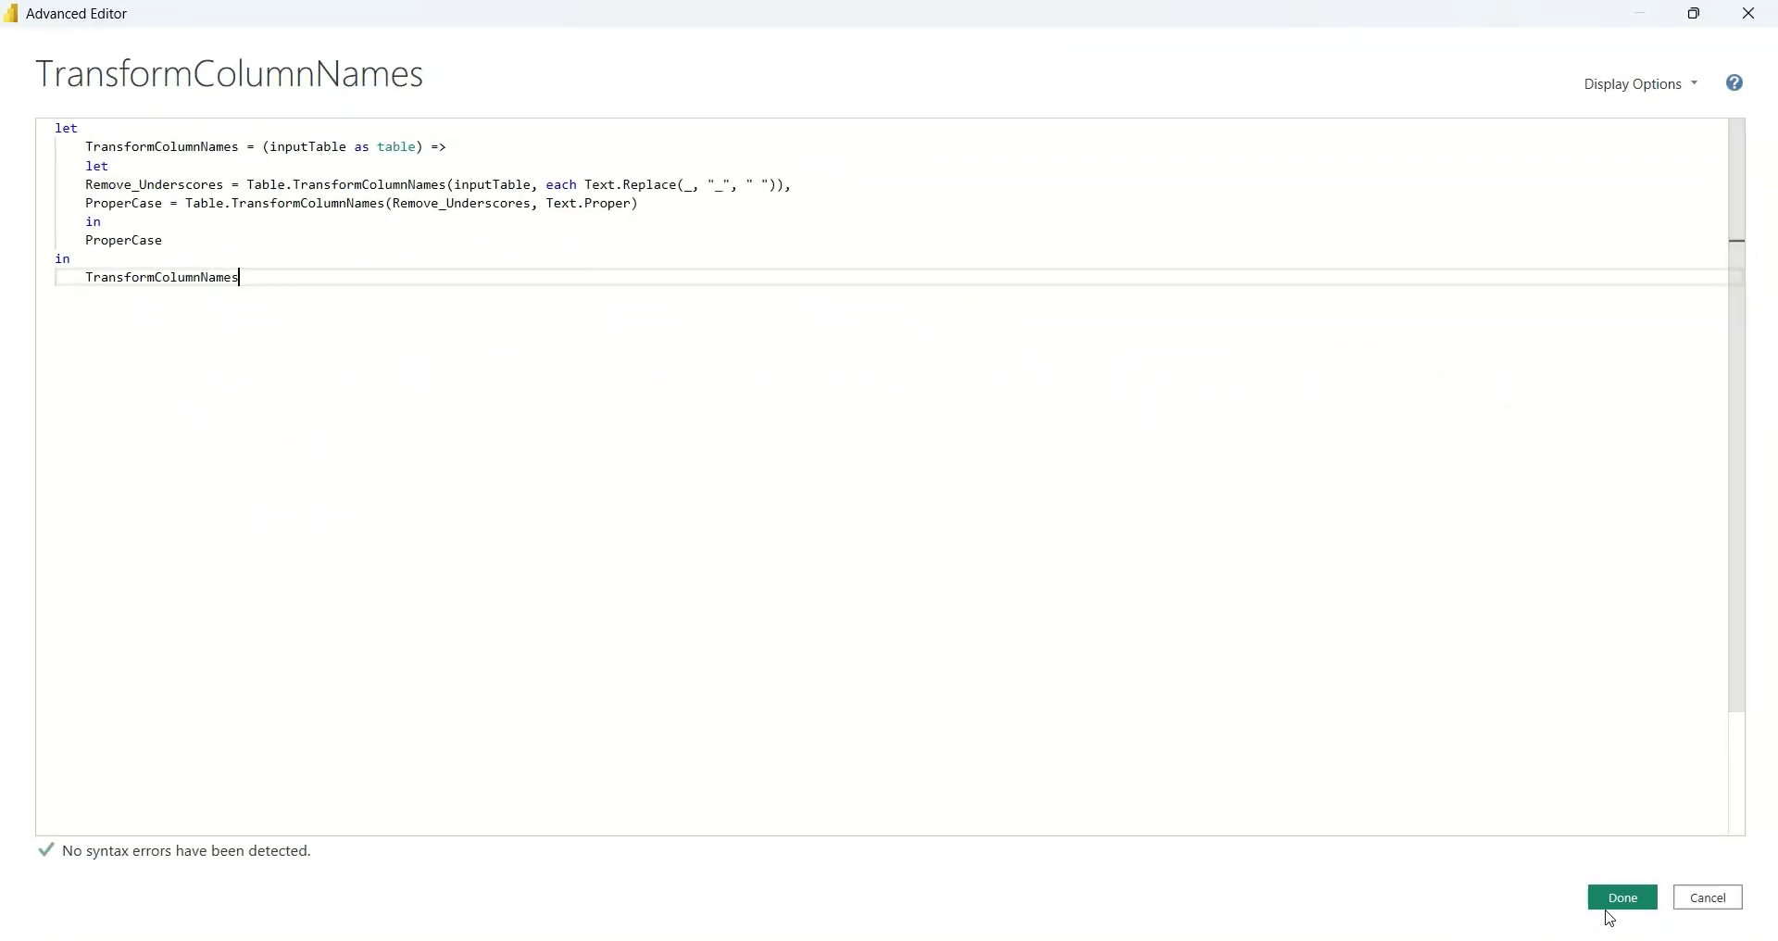
pyautogui.click(1623, 898)
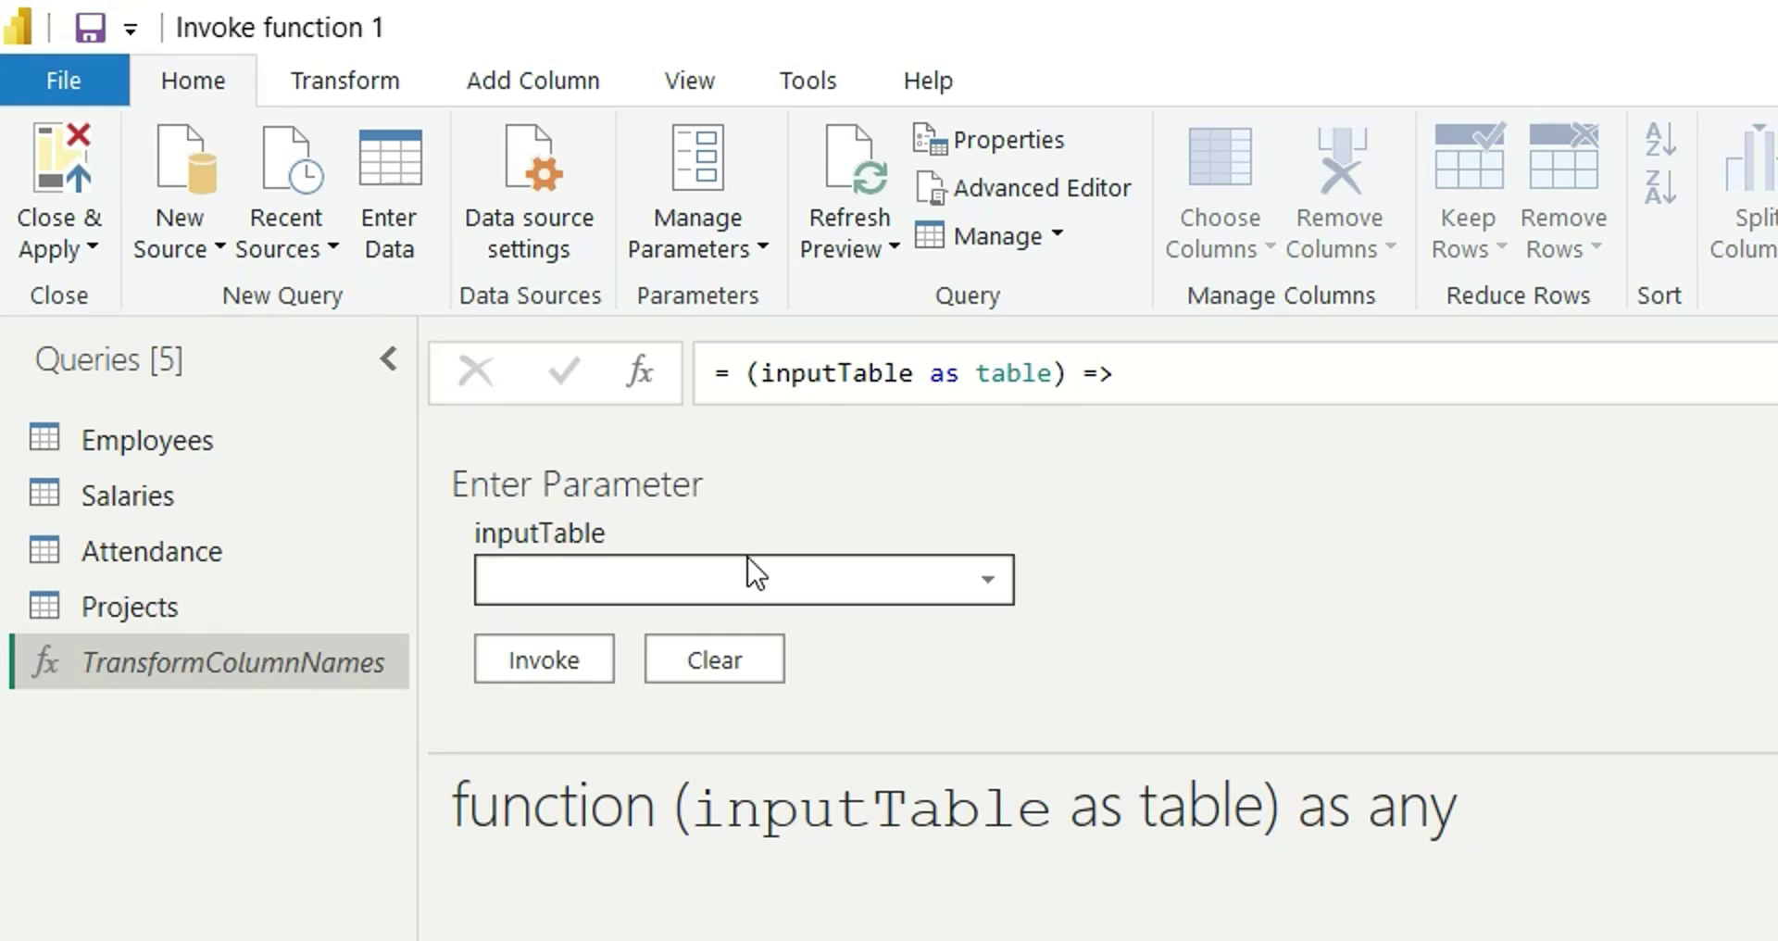
# - Invoke the function with Employees as the inputTable, then return to the TransformColumnNames query
pyautogui.click(837, 587)
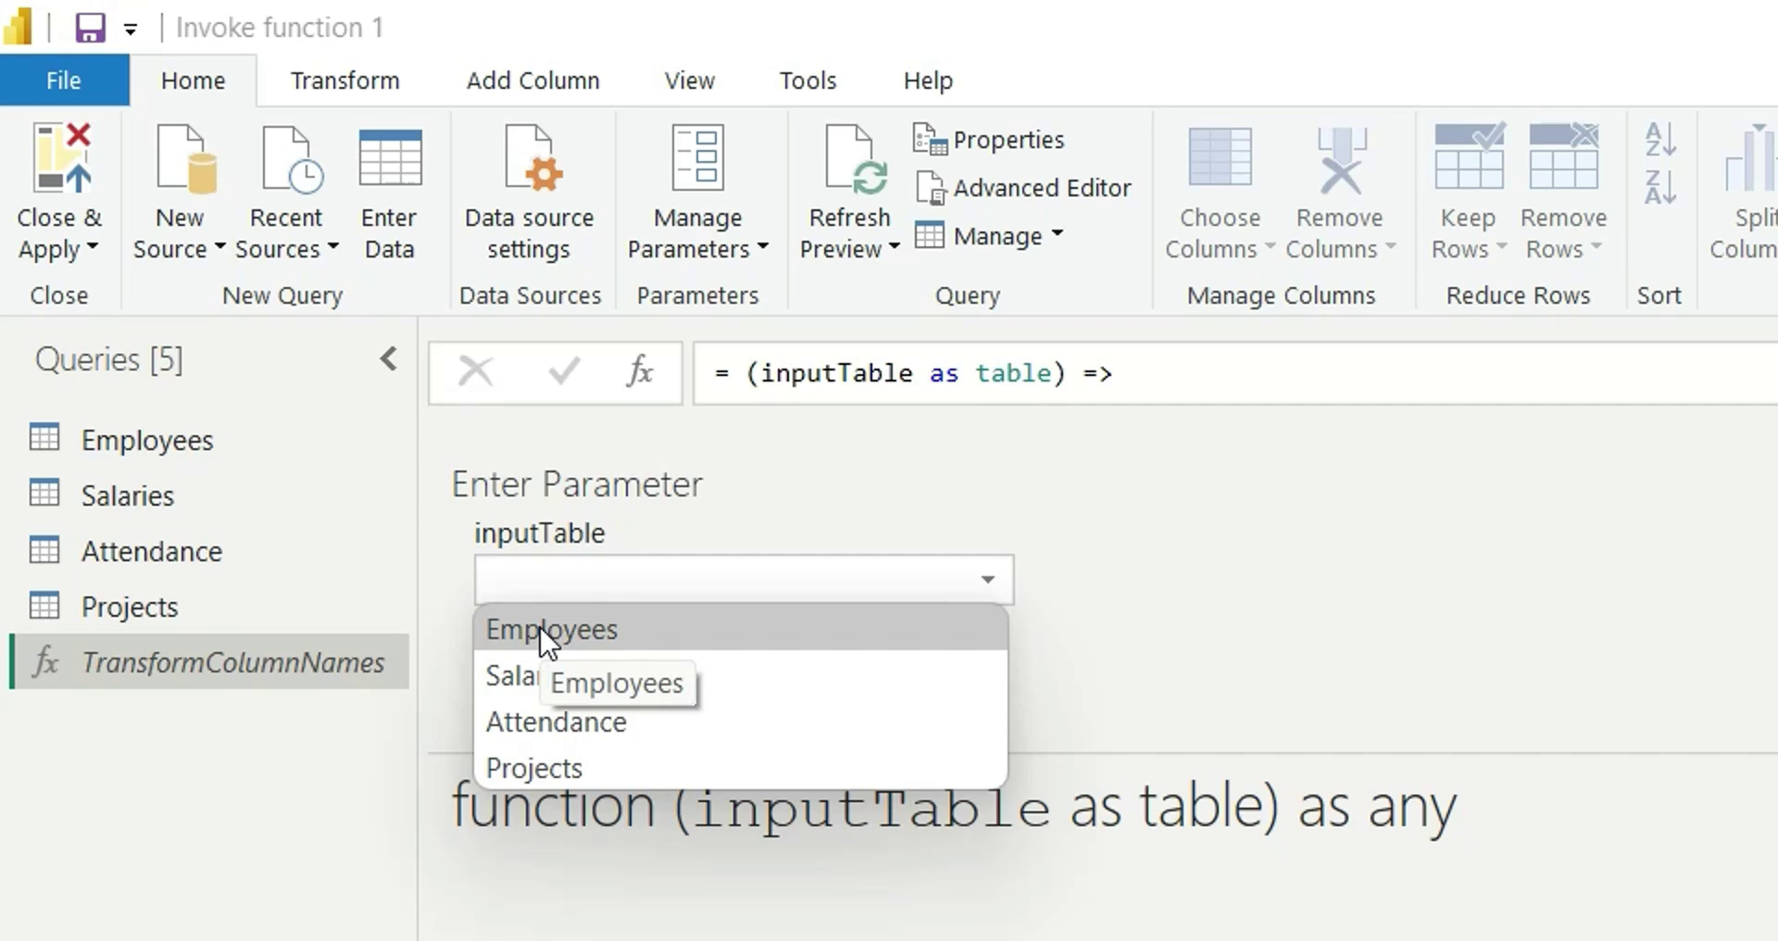
pyautogui.click(549, 631)
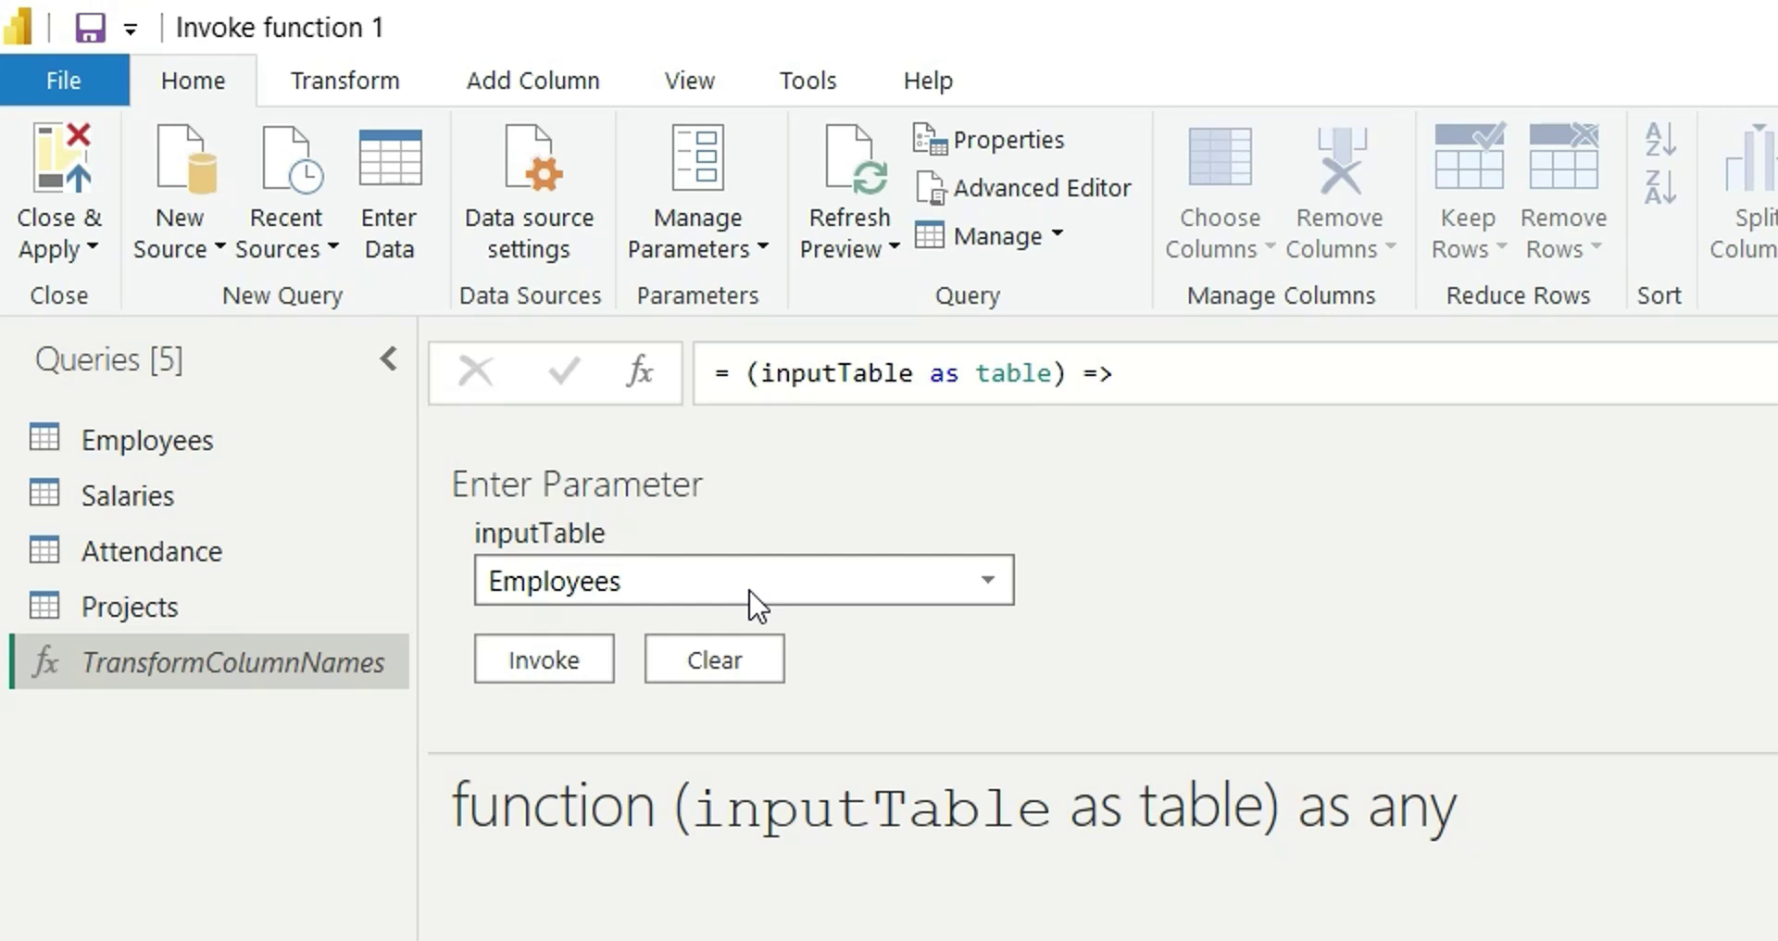
pyautogui.click(552, 663)
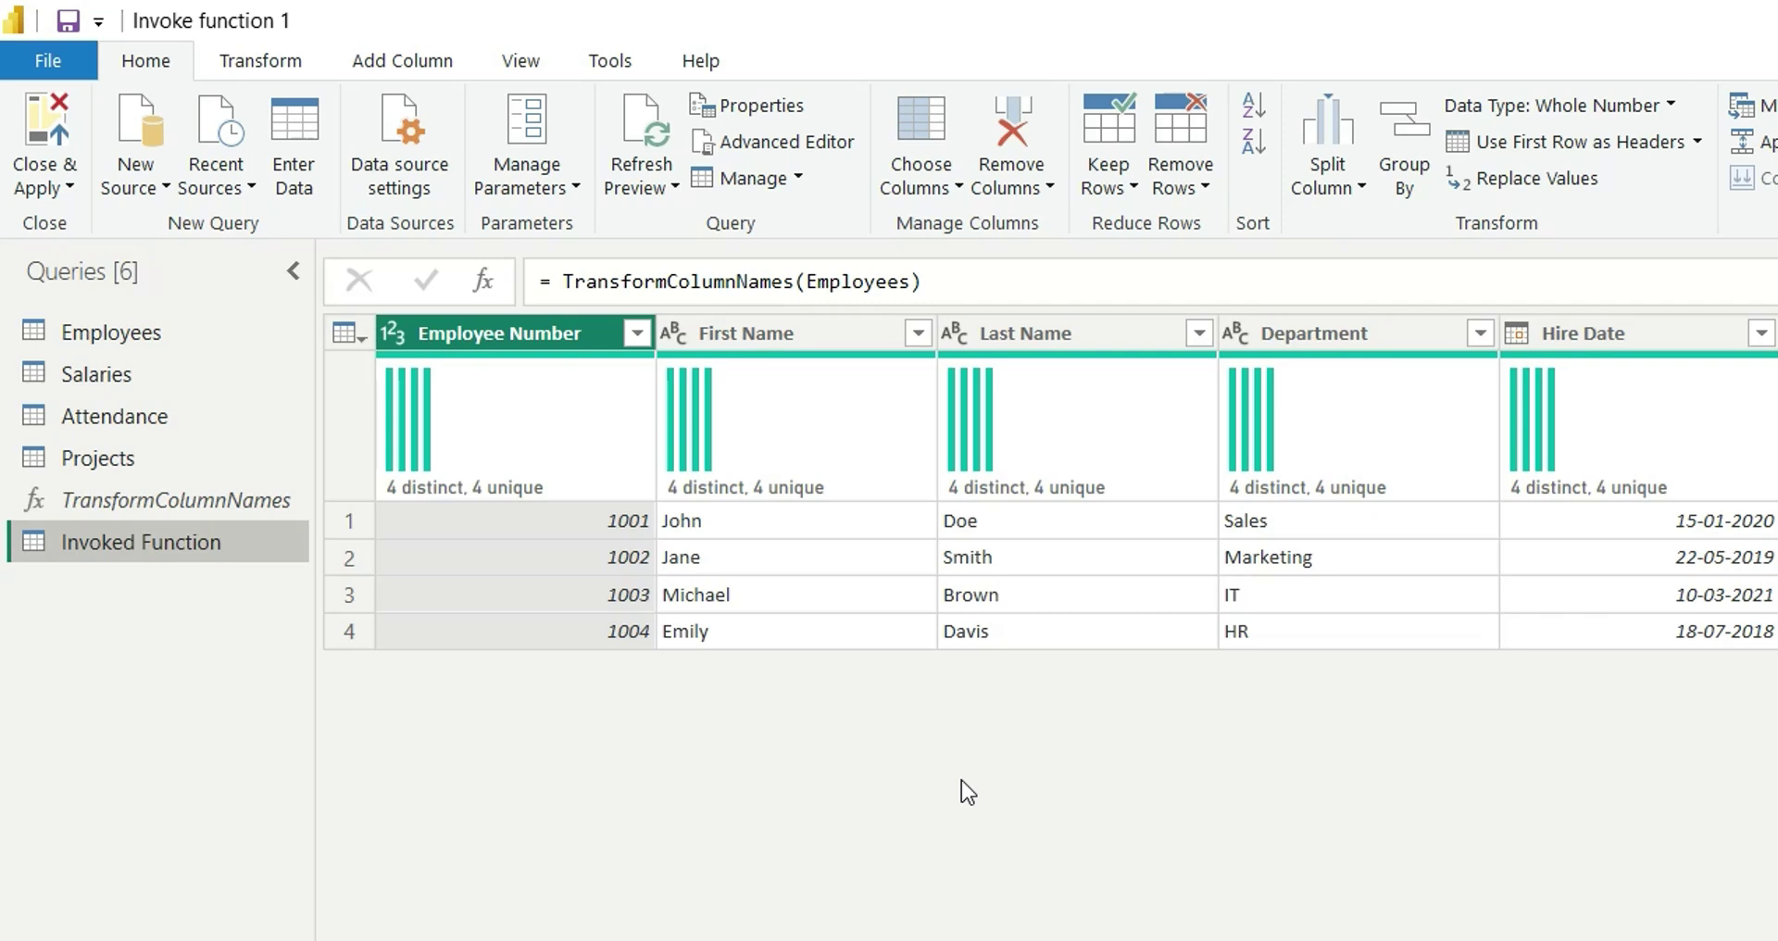
pyautogui.click(158, 500)
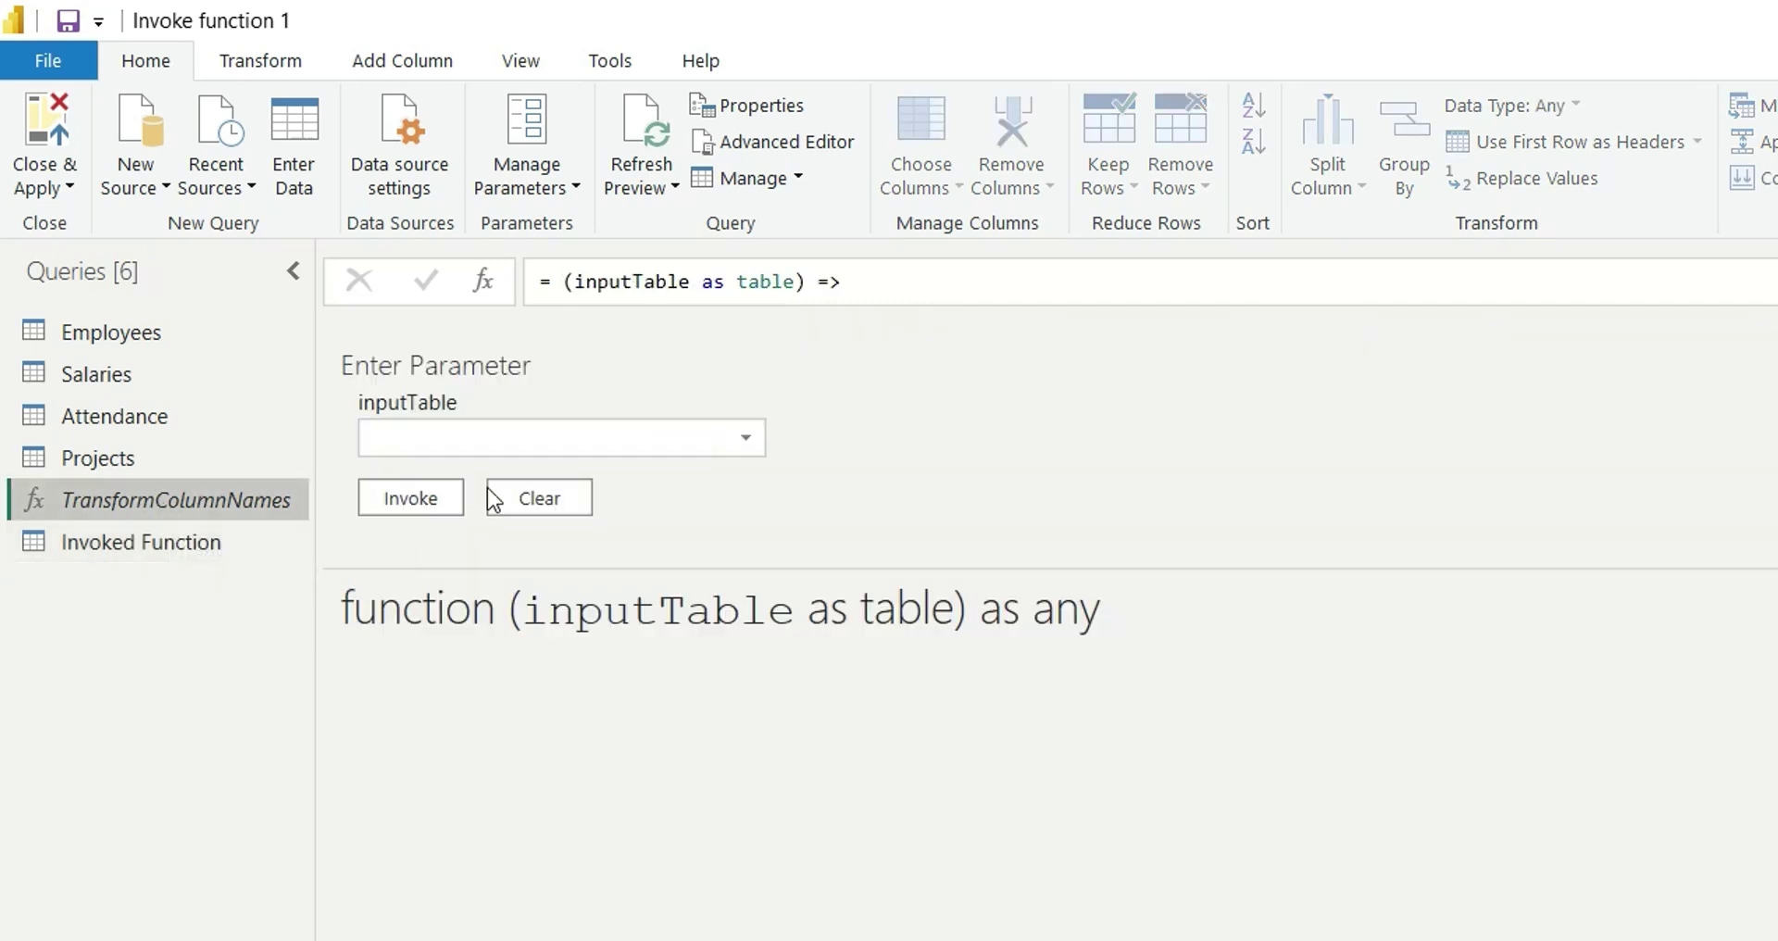
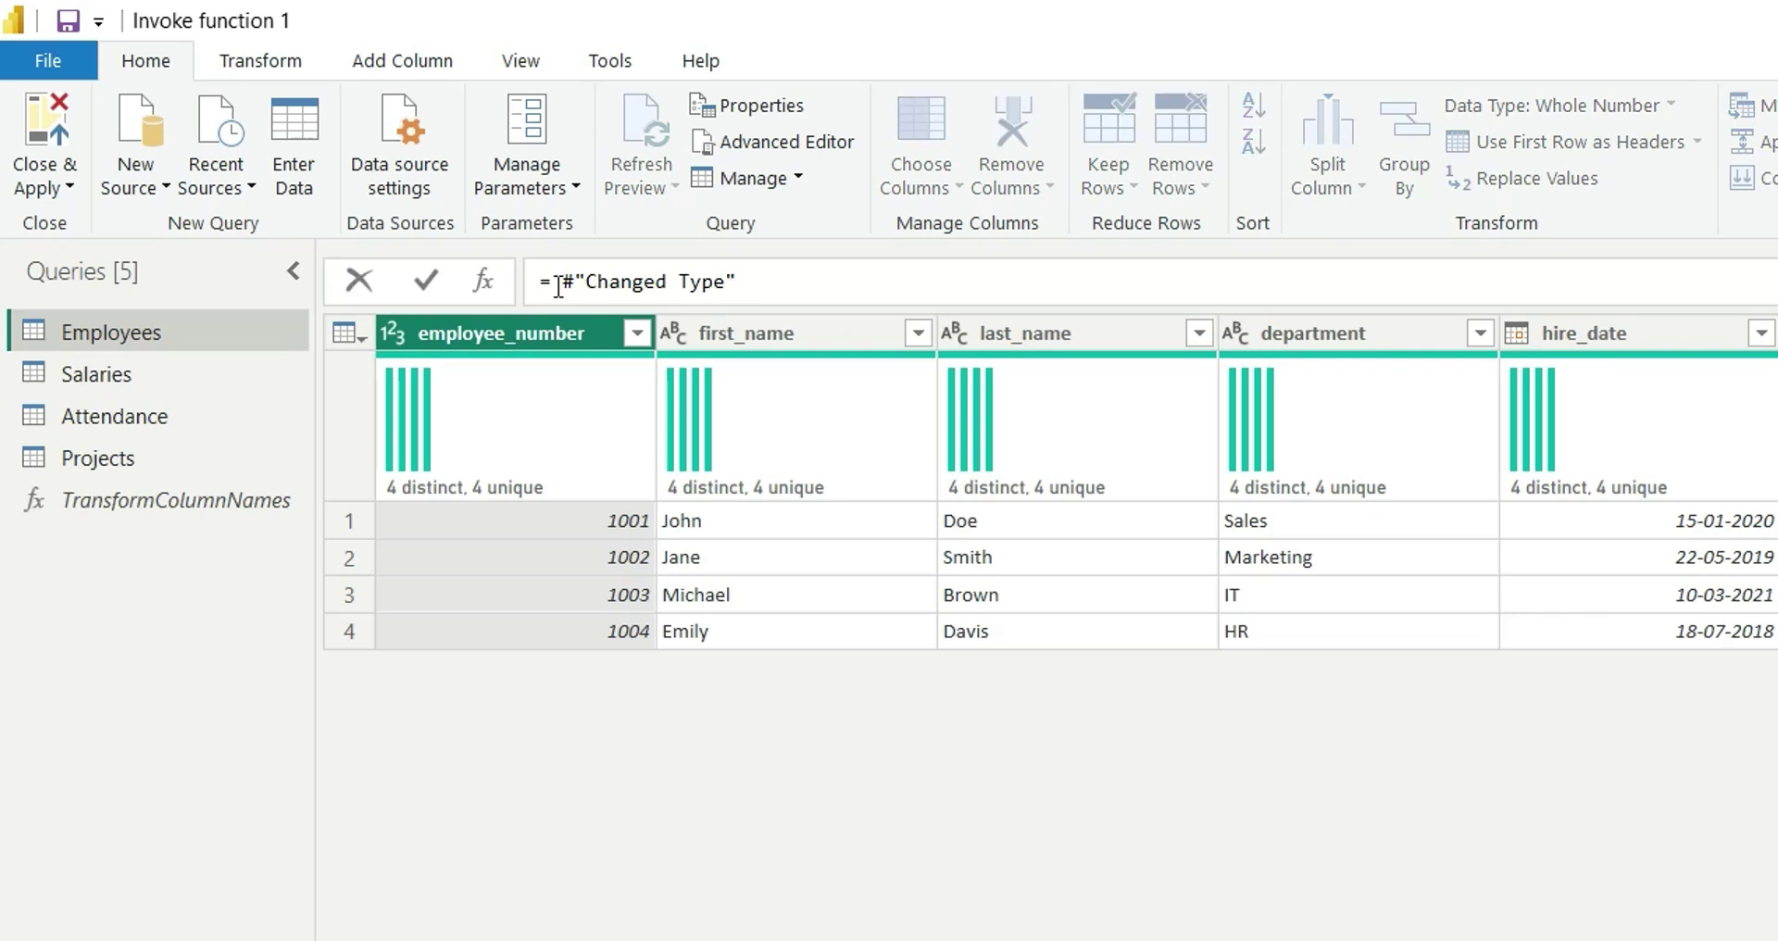
pyautogui.click(549, 284)
pyautogui.click(560, 287)
pyautogui.write('Tra')
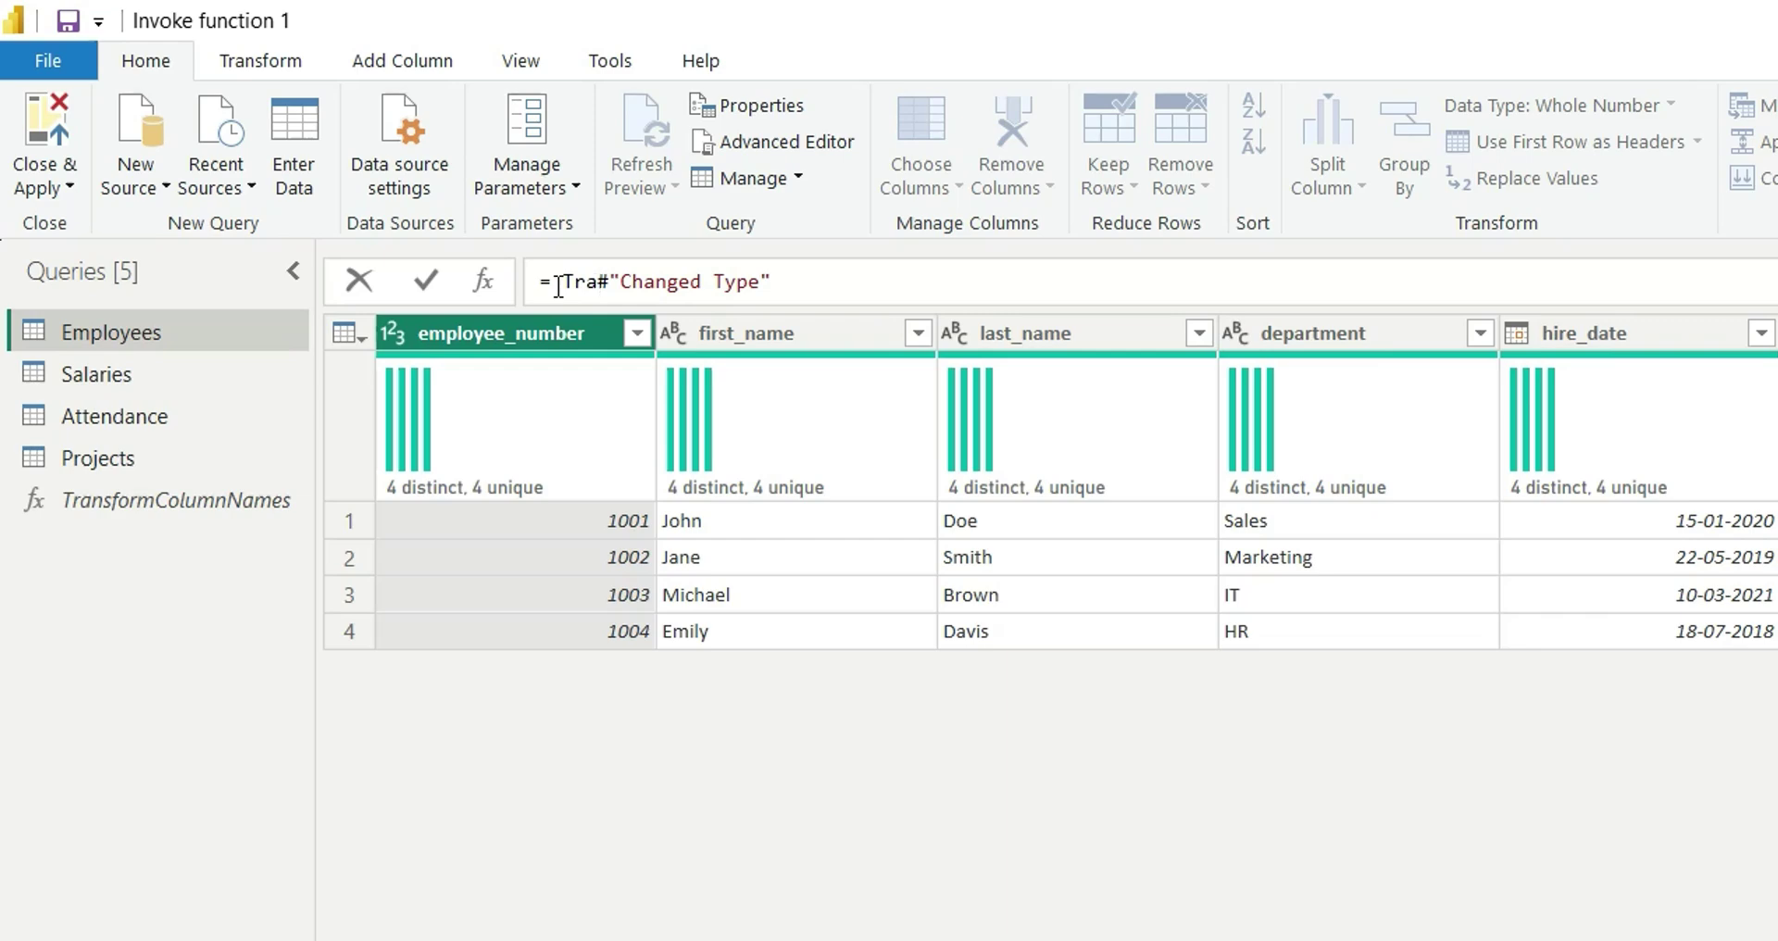
pyautogui.press('BackSpace')
pyautogui.press('BackSpace')
pyautogui.press('BackSpace')
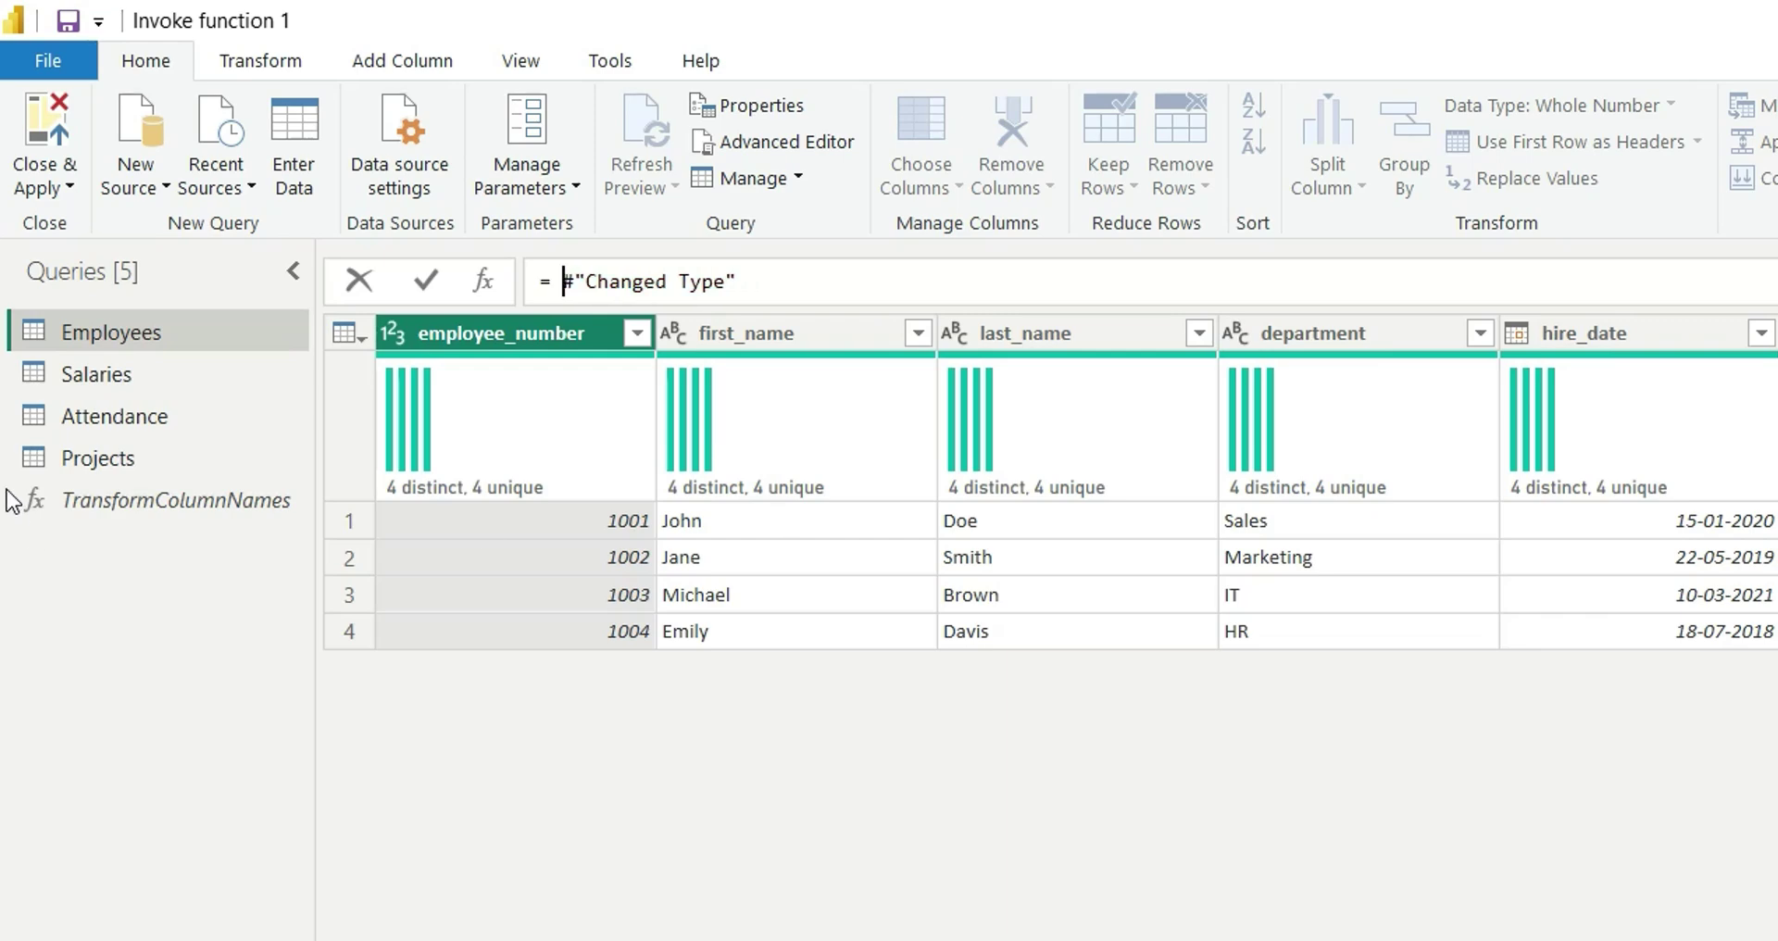
# - Copy the function's name, TransformColumnNames, from its query properties
pyautogui.click(147, 498)
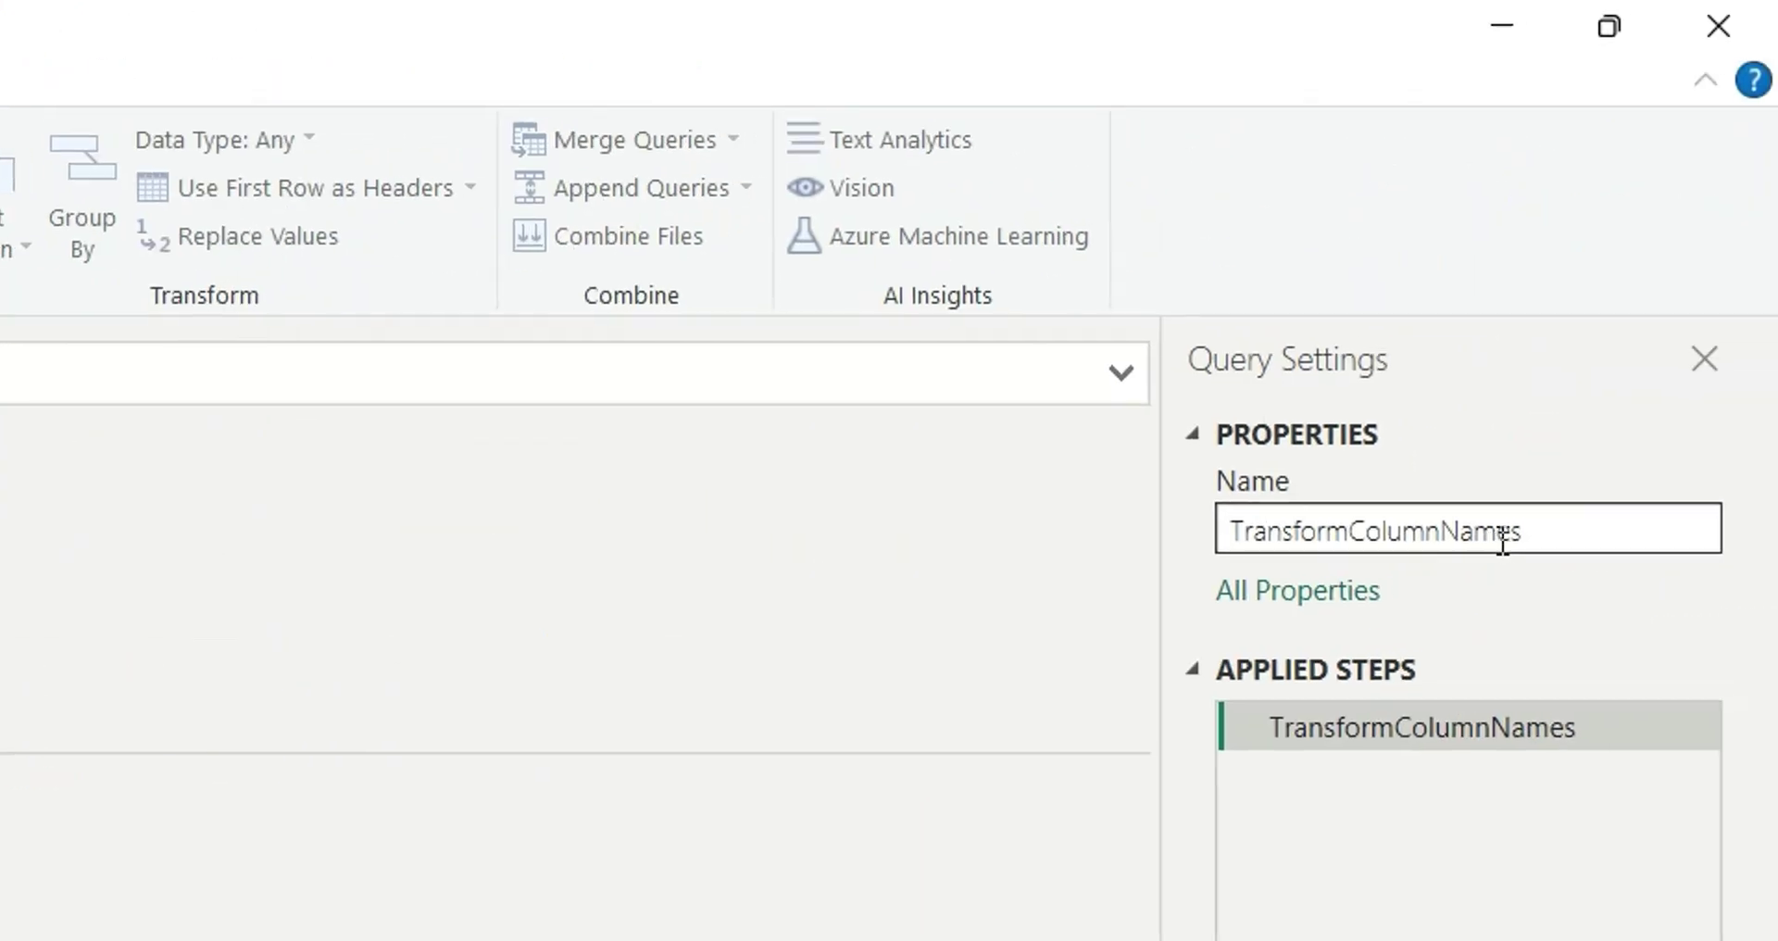
pyautogui.doubleClick(1500, 540)
pyautogui.hotkey('ctrl', 'c')
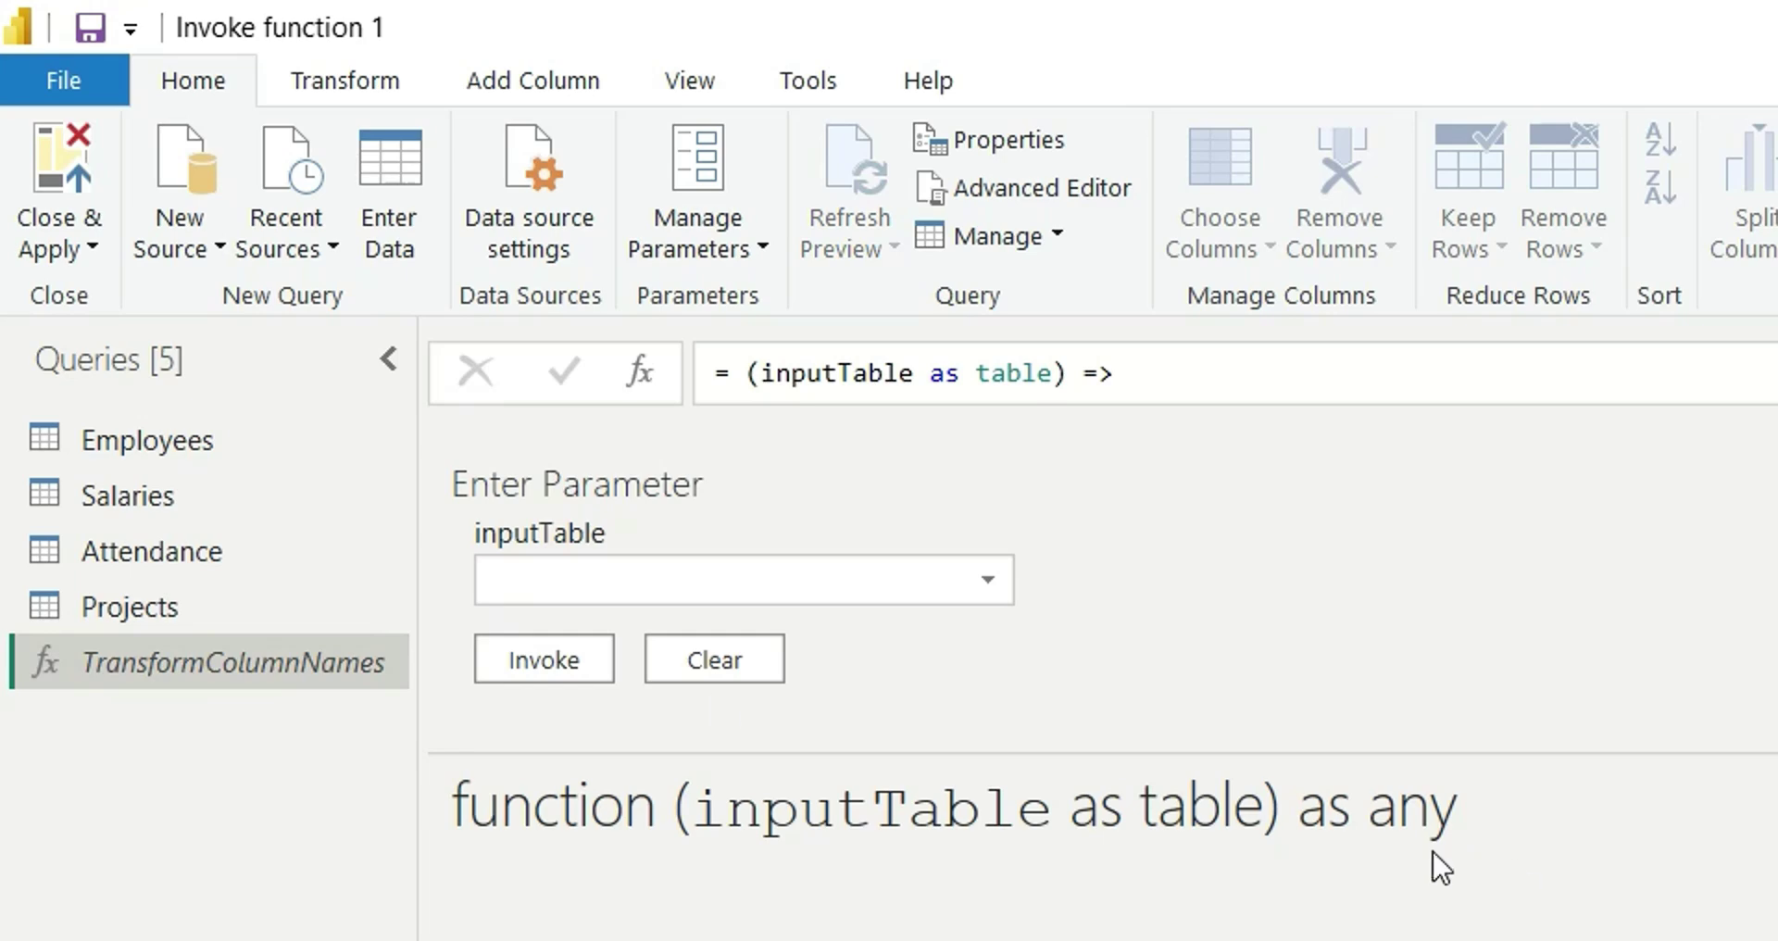
# - In the Employees query, change the new step's formula to = TransformColumnNames(#"Changed Type")
pyautogui.click(150, 459)
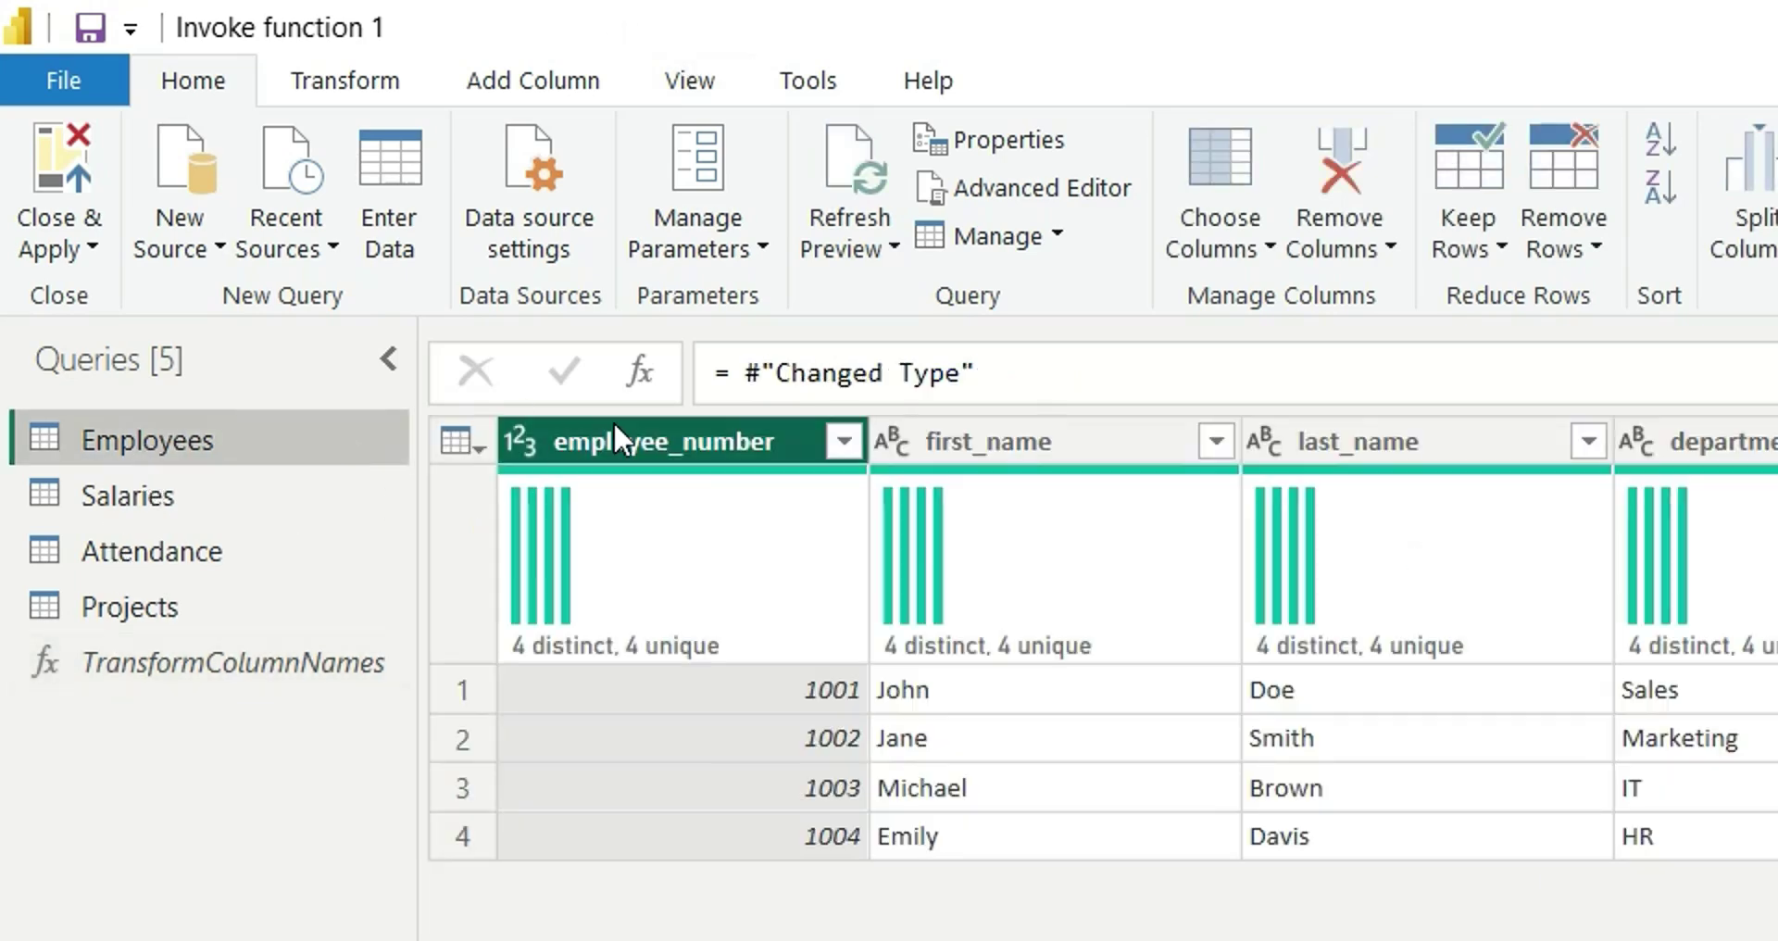
pyautogui.click(751, 375)
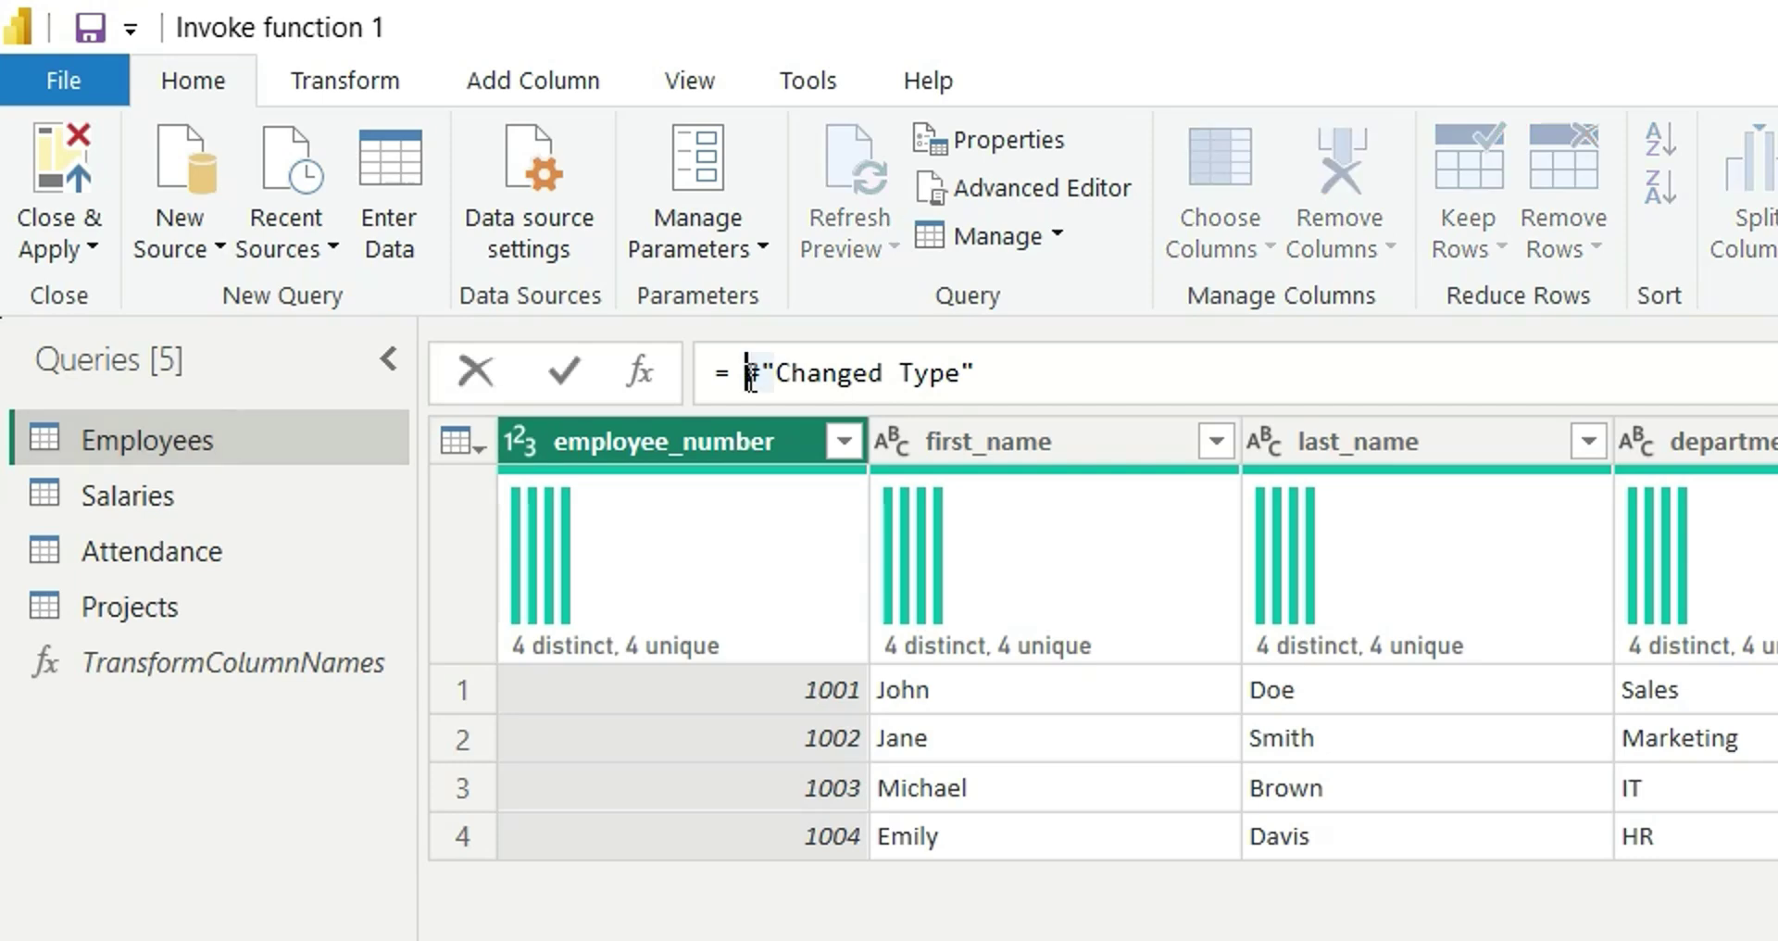
pyautogui.write('TransformColumnNames')
pyautogui.write('(')
pyautogui.click(1330, 373)
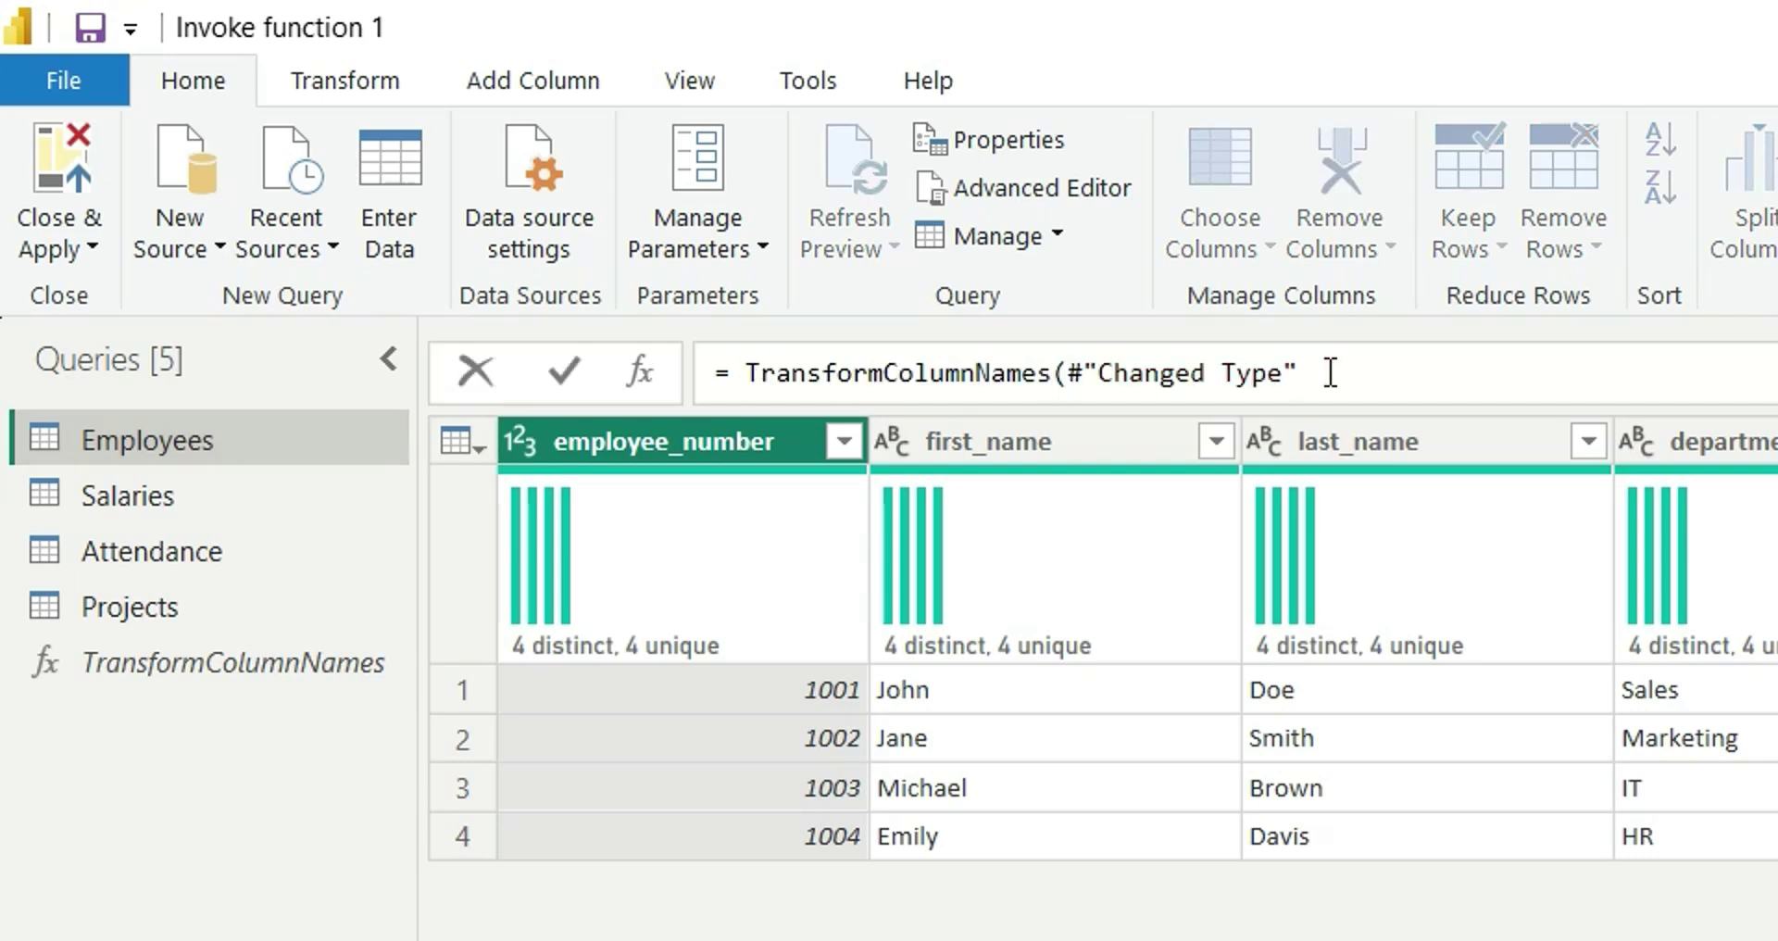
pyautogui.write(')')
pyautogui.press('Return')
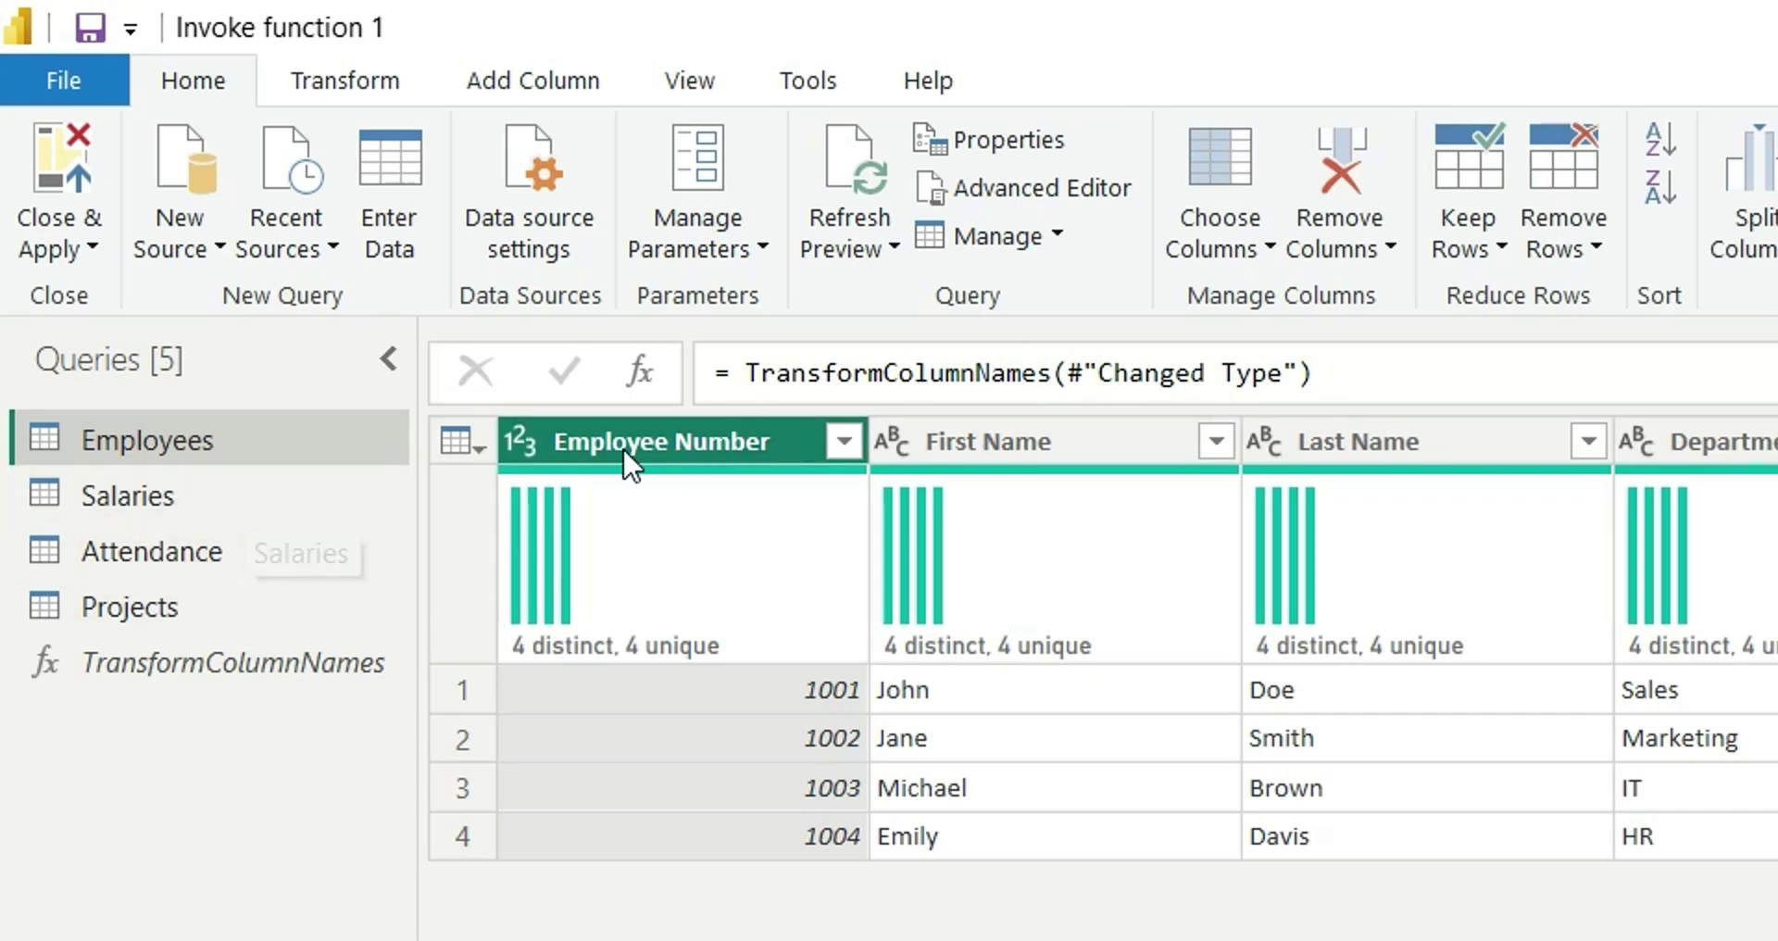
# - Add a custom step to the Salaries query with the formula = TransformColumnNames(#"Changed Type")
pyautogui.click(244, 500)
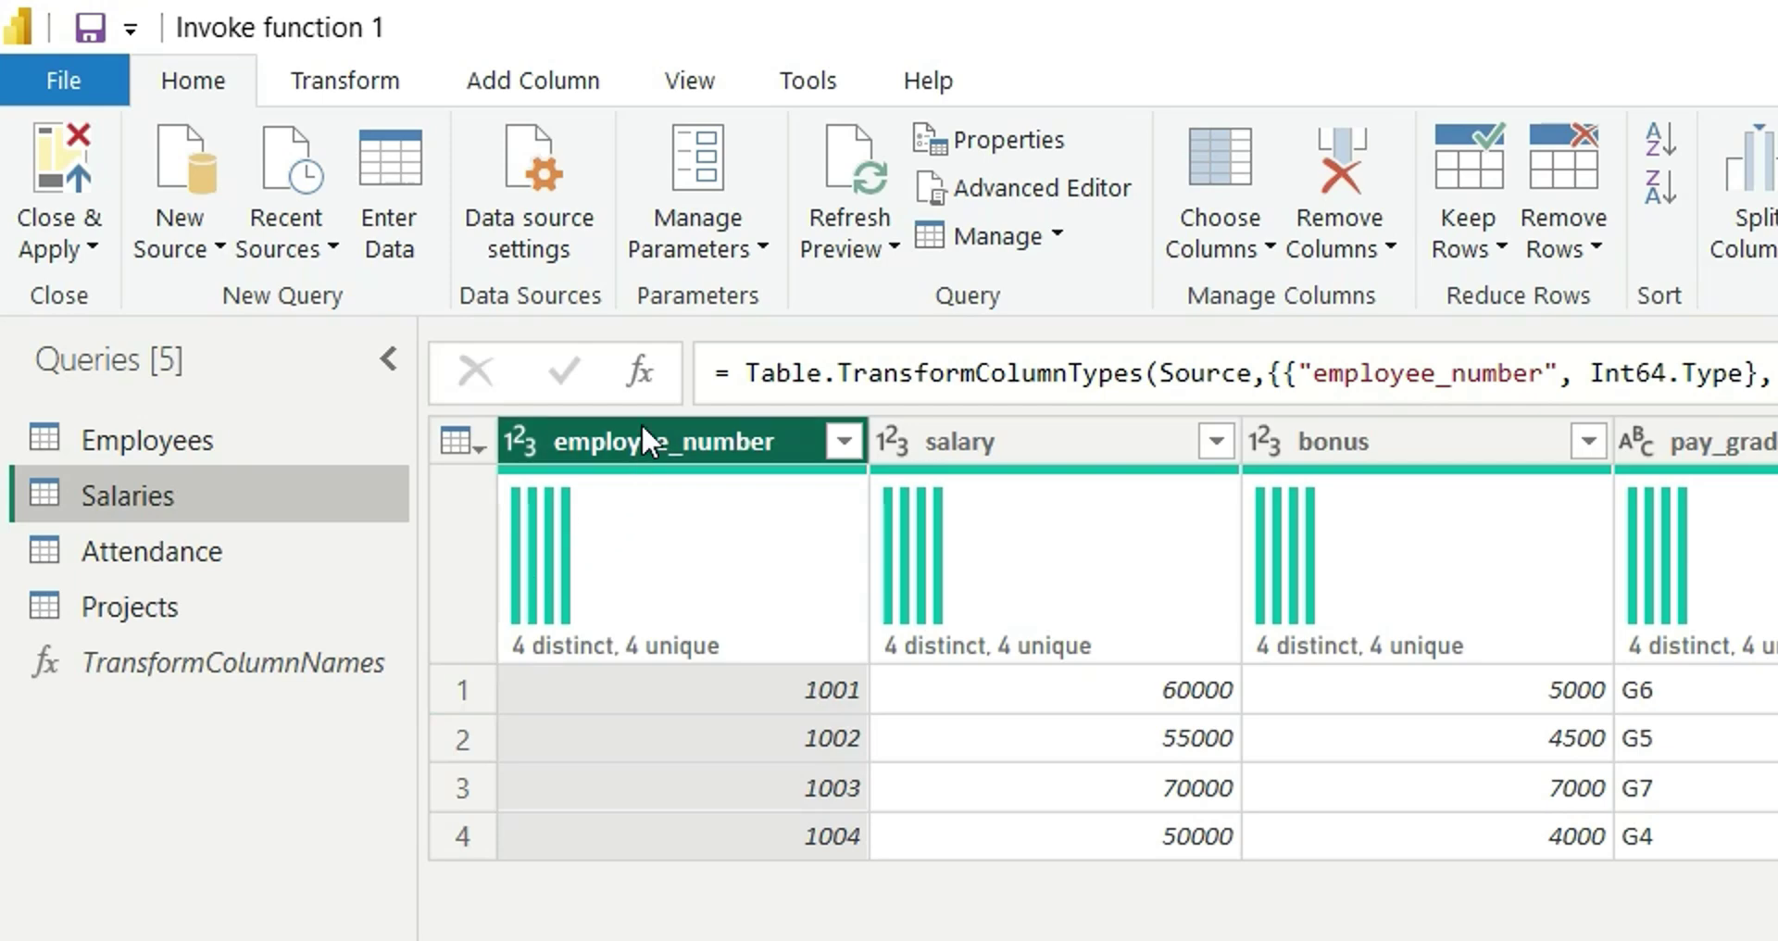
pyautogui.click(643, 387)
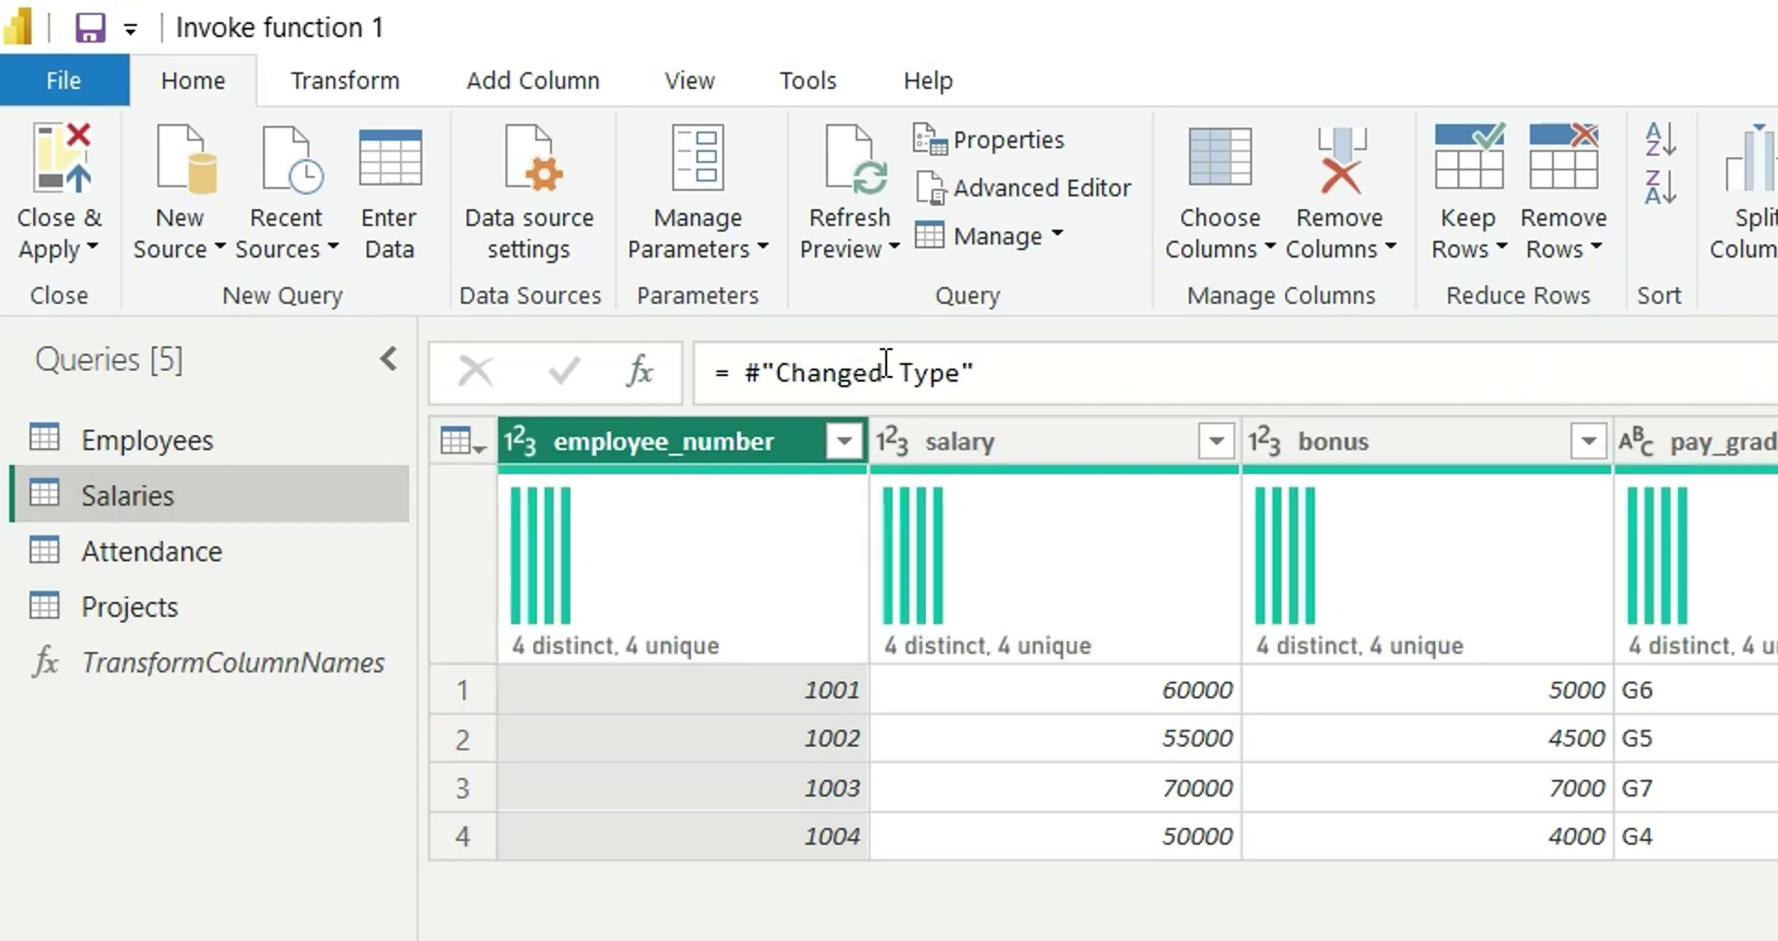
pyautogui.click(743, 377)
pyautogui.hotkey('ctrl', 'v')
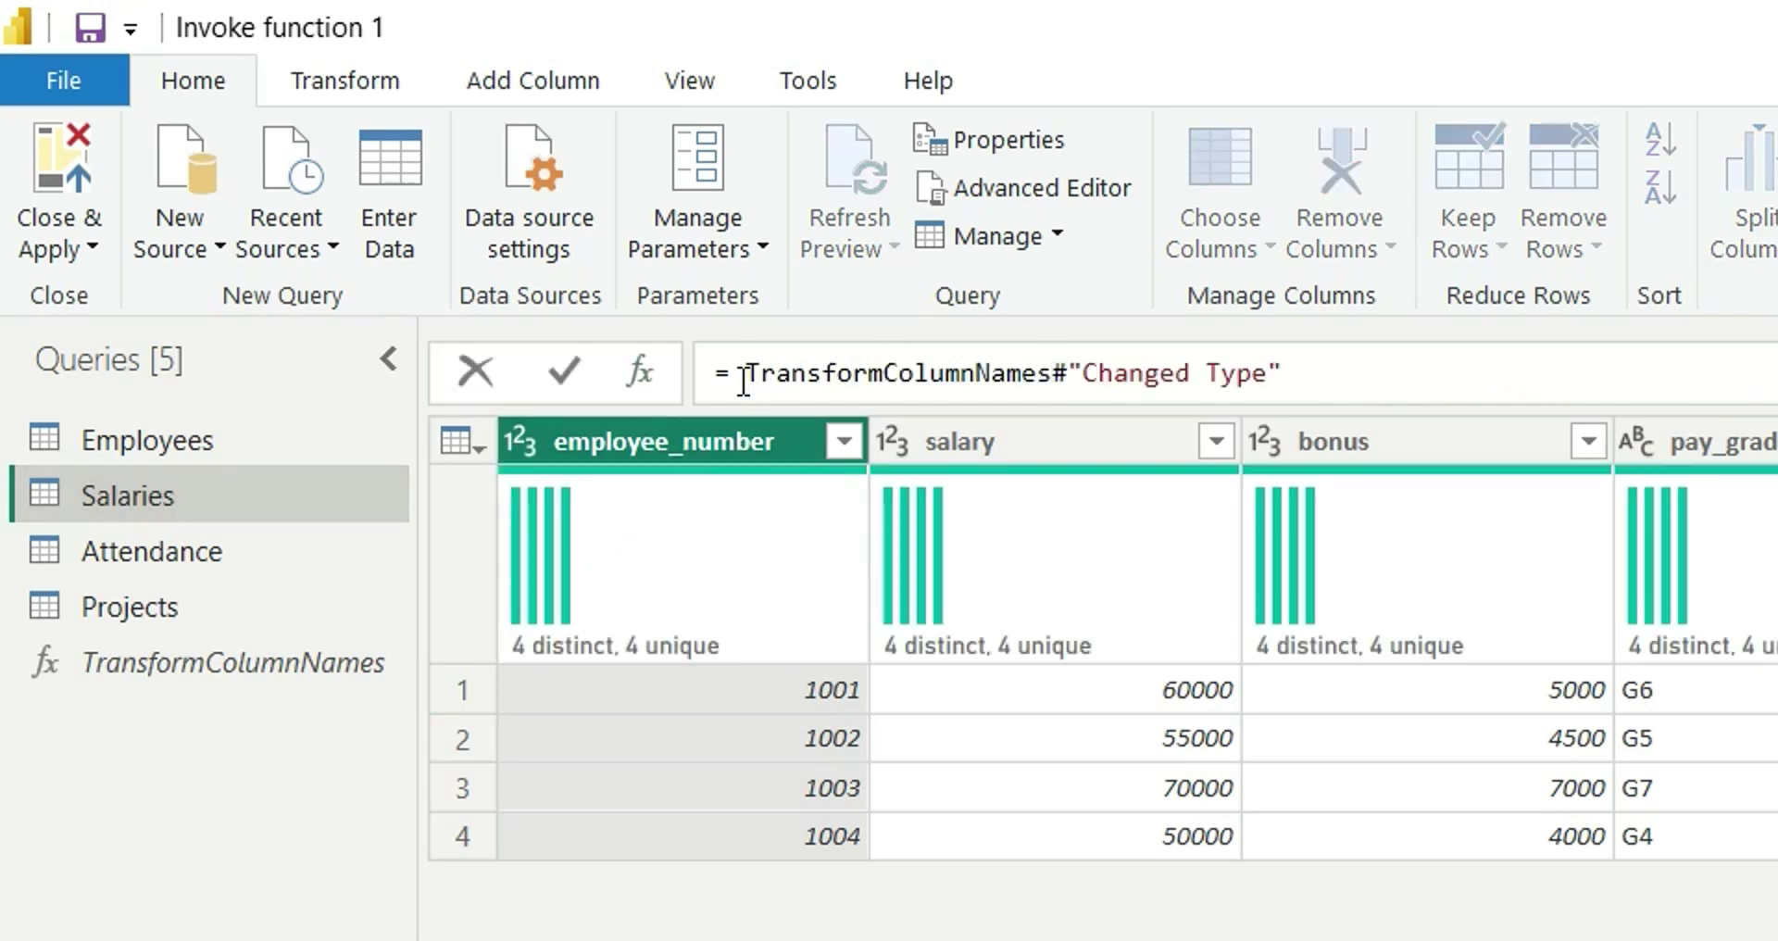
pyautogui.write('(')
pyautogui.click(1318, 356)
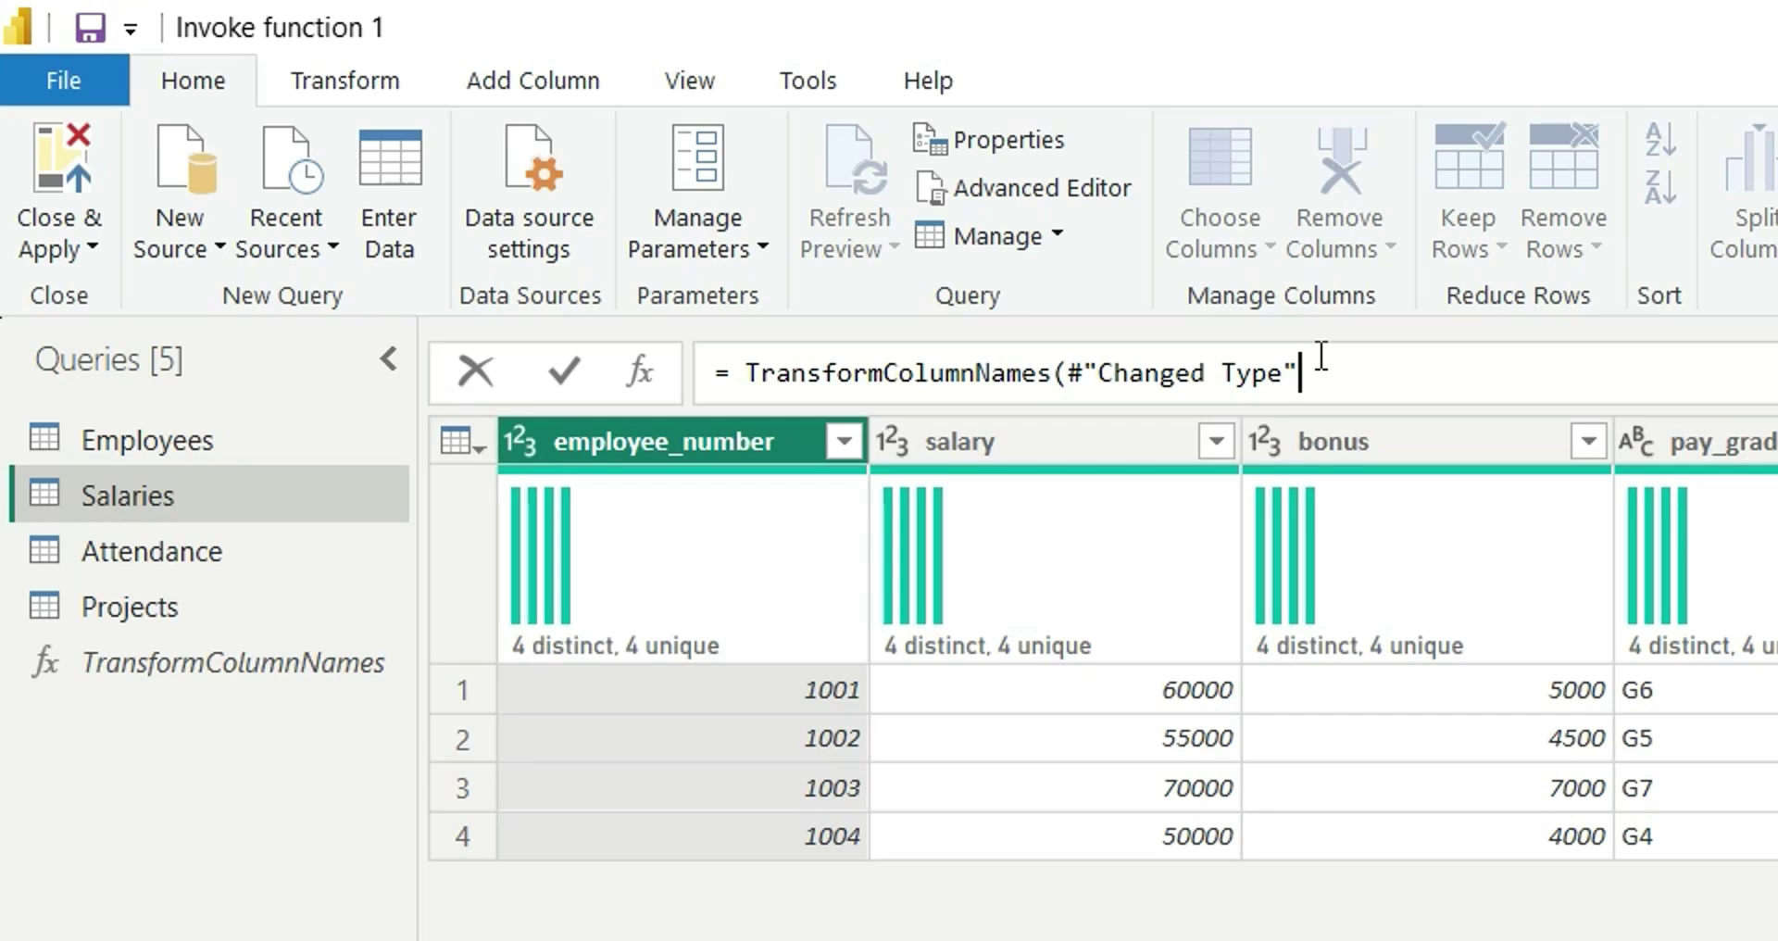
pyautogui.write(')')
pyautogui.press('Return')
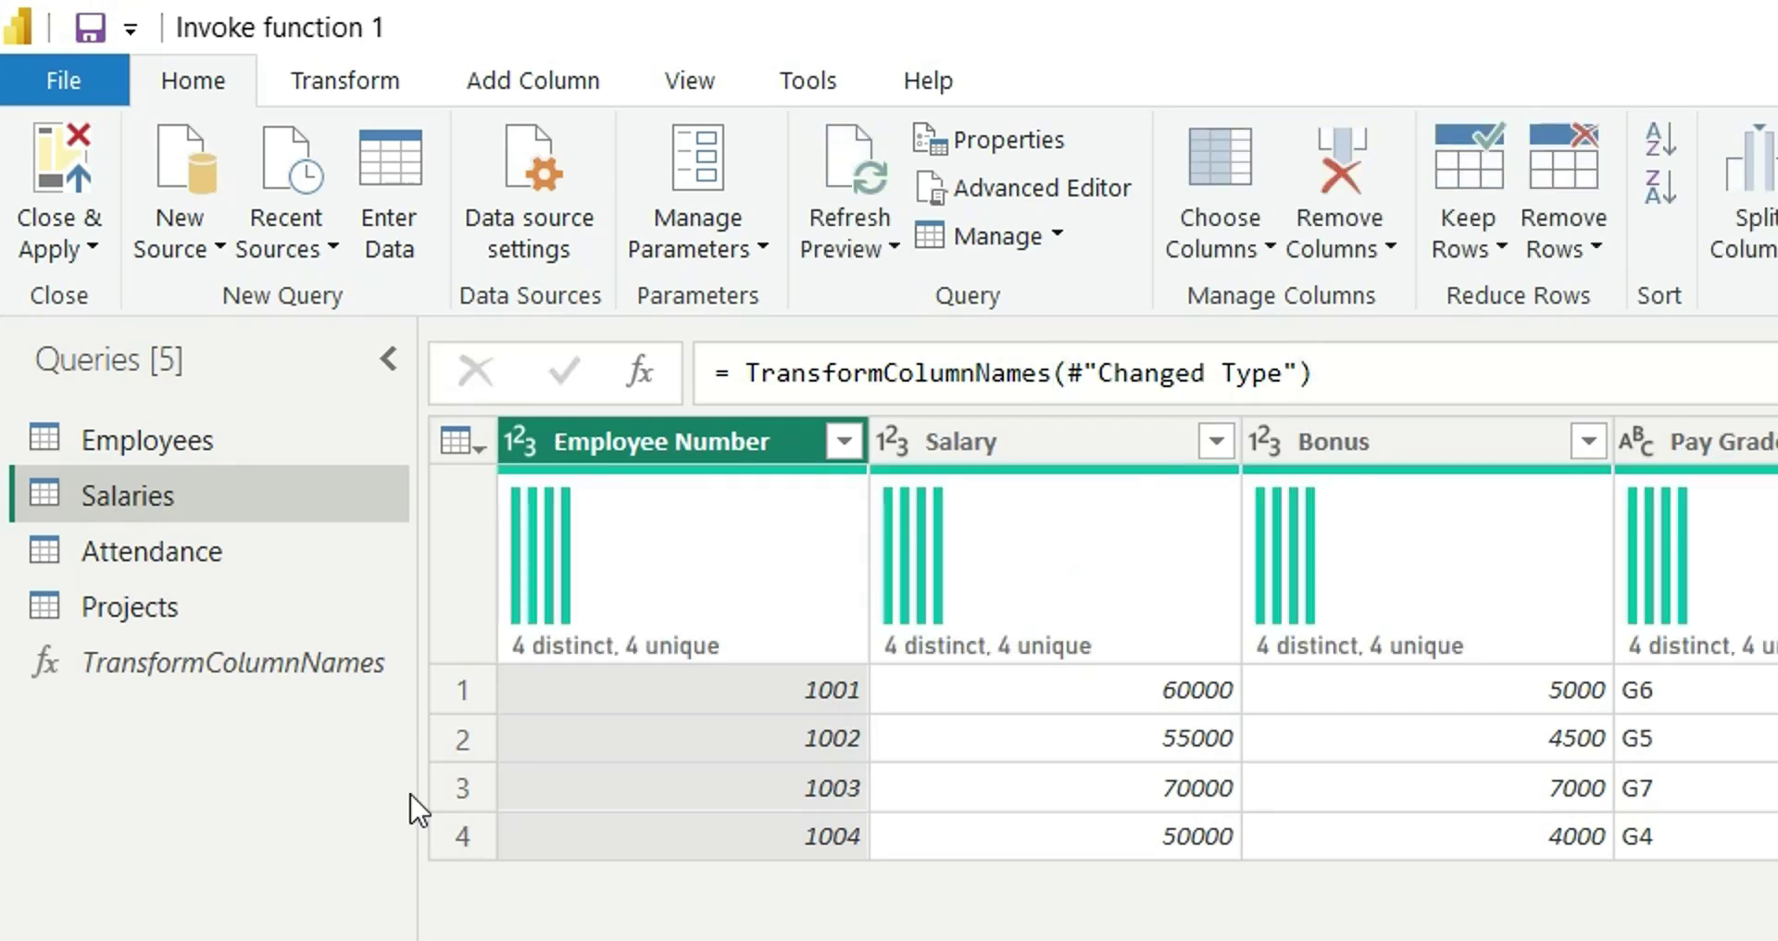
# - Add a custom step to the Attendance query with the formula = TransformColumnNames(#"Changed Type")
pyautogui.click(252, 548)
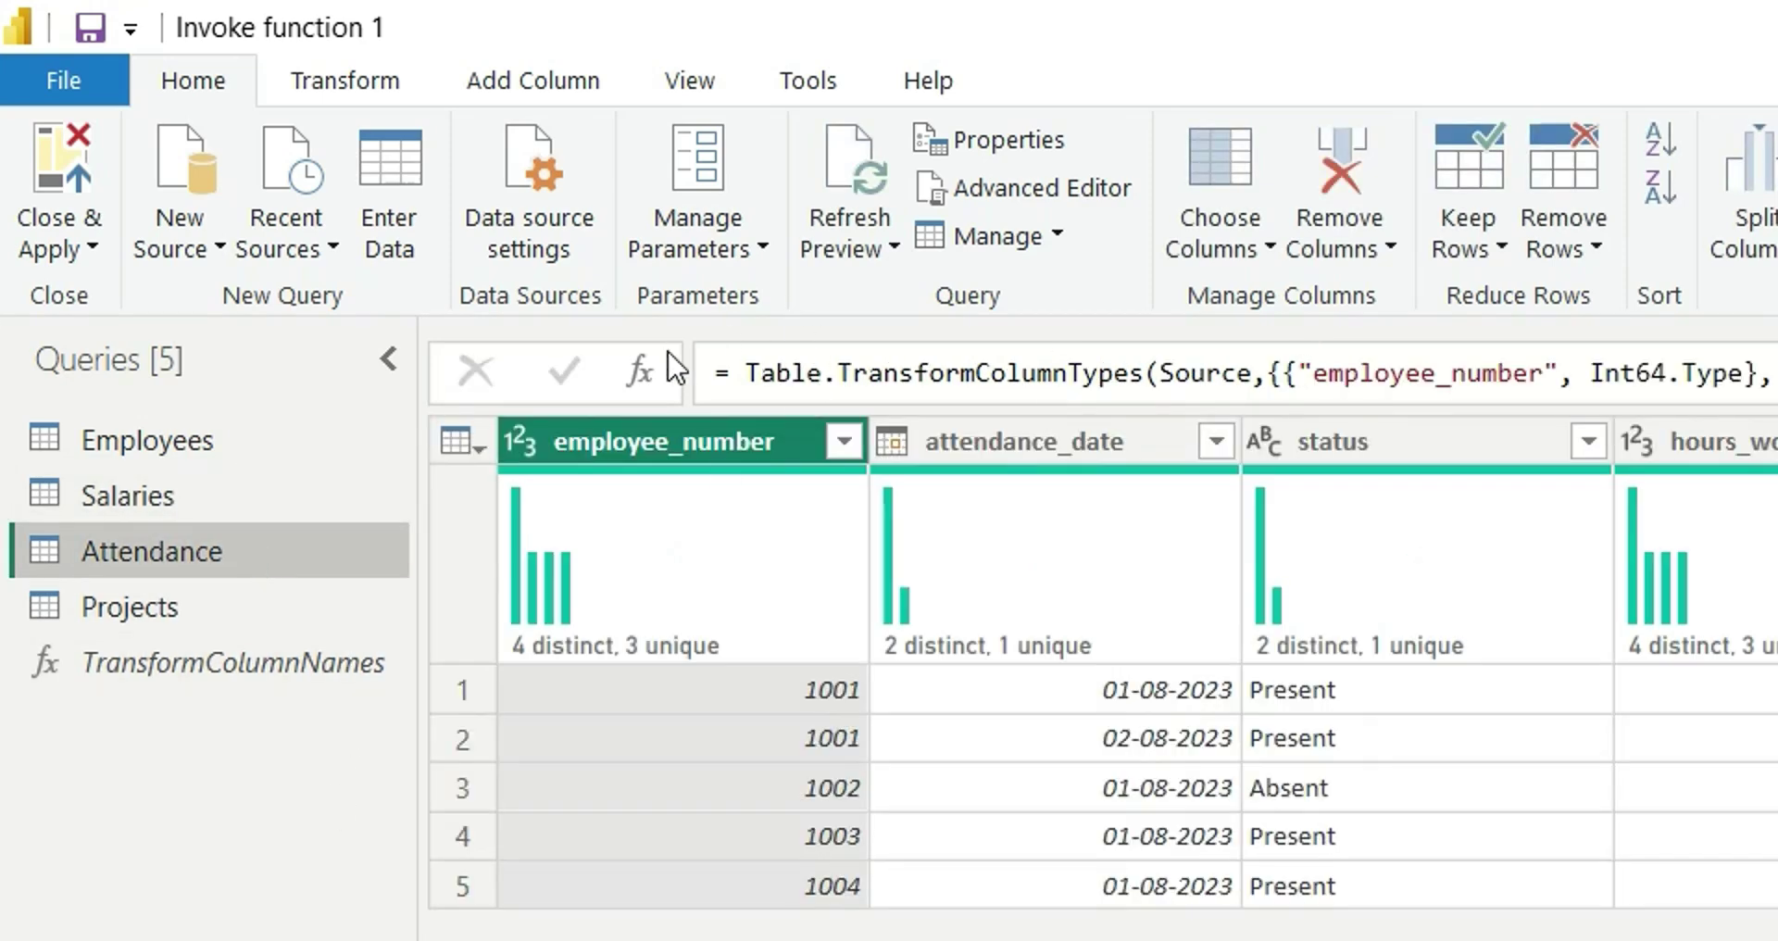
pyautogui.click(639, 371)
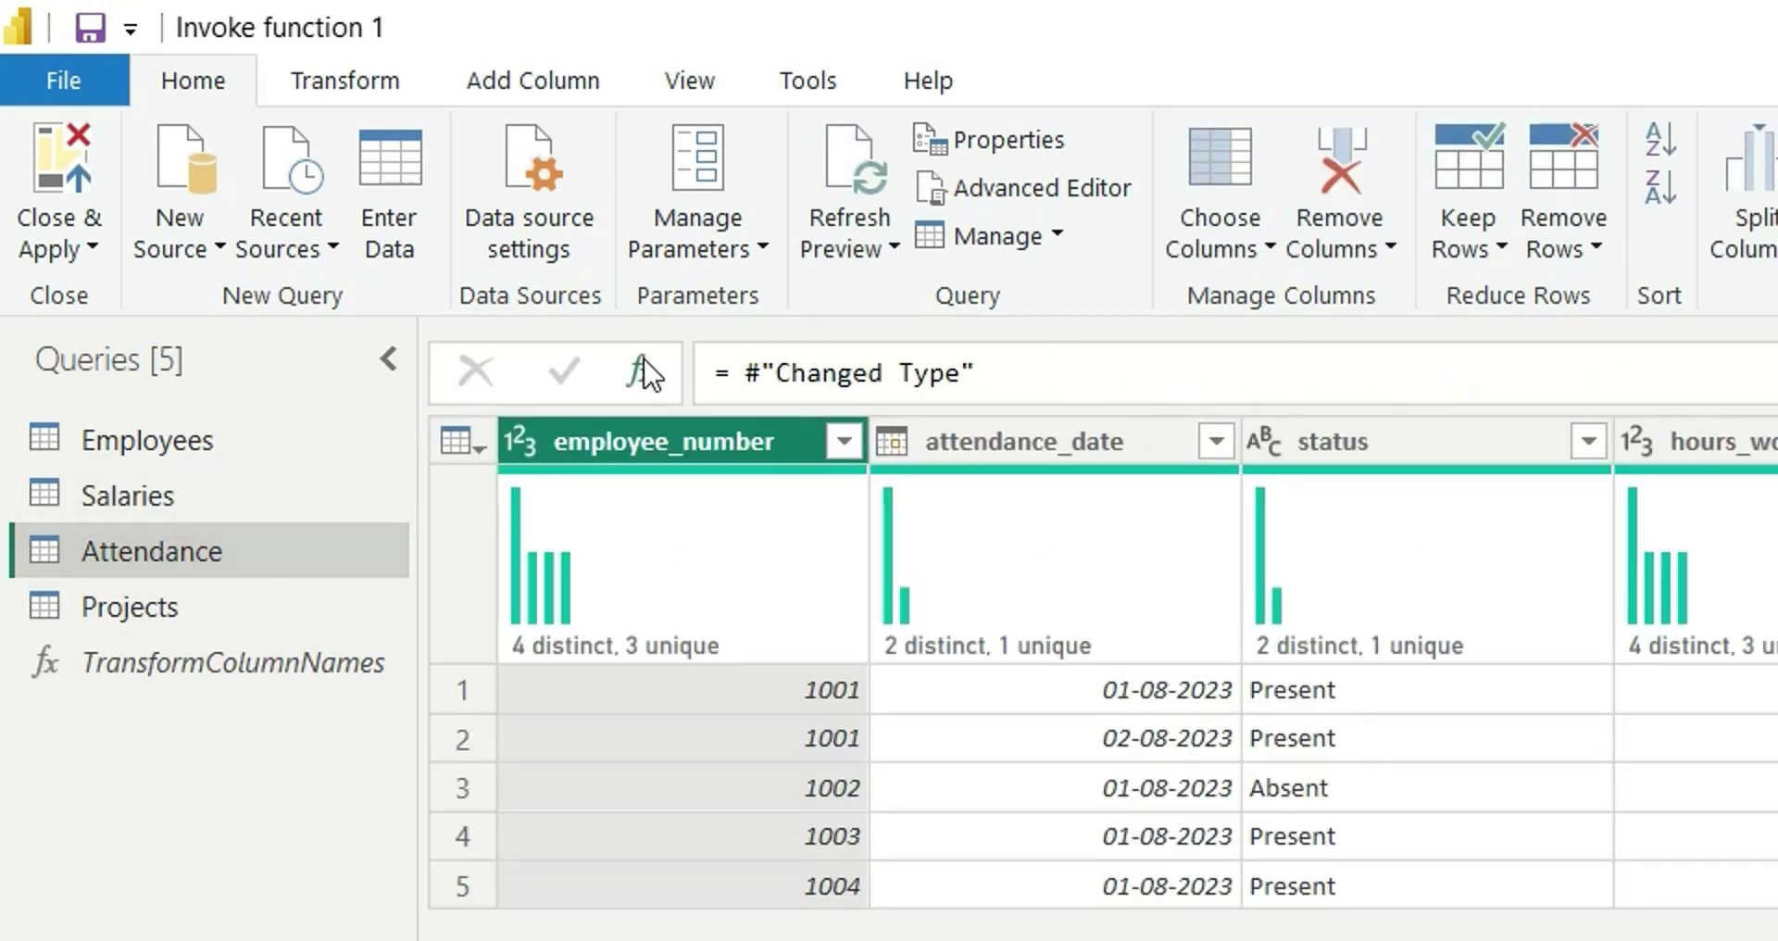
pyautogui.click(745, 375)
pyautogui.write('TransformColumnNames(')
pyautogui.click(1301, 373)
pyautogui.write(')')
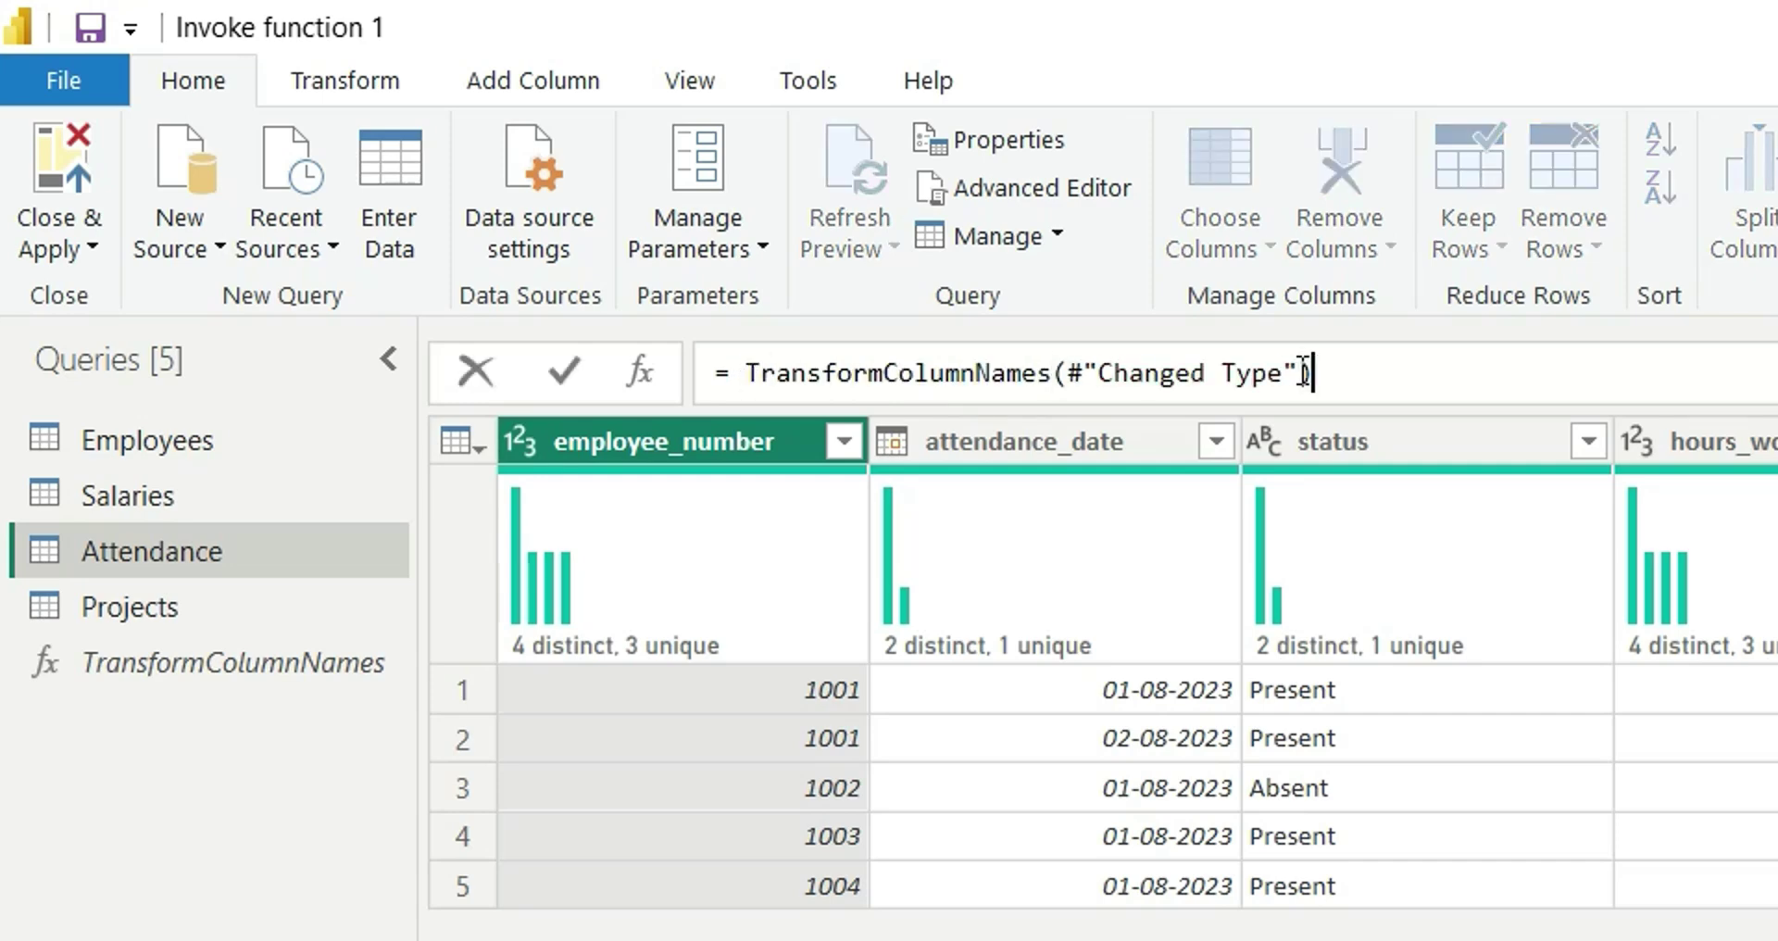
pyautogui.press('Return')
# - Open the Projects query
pyautogui.click(175, 624)
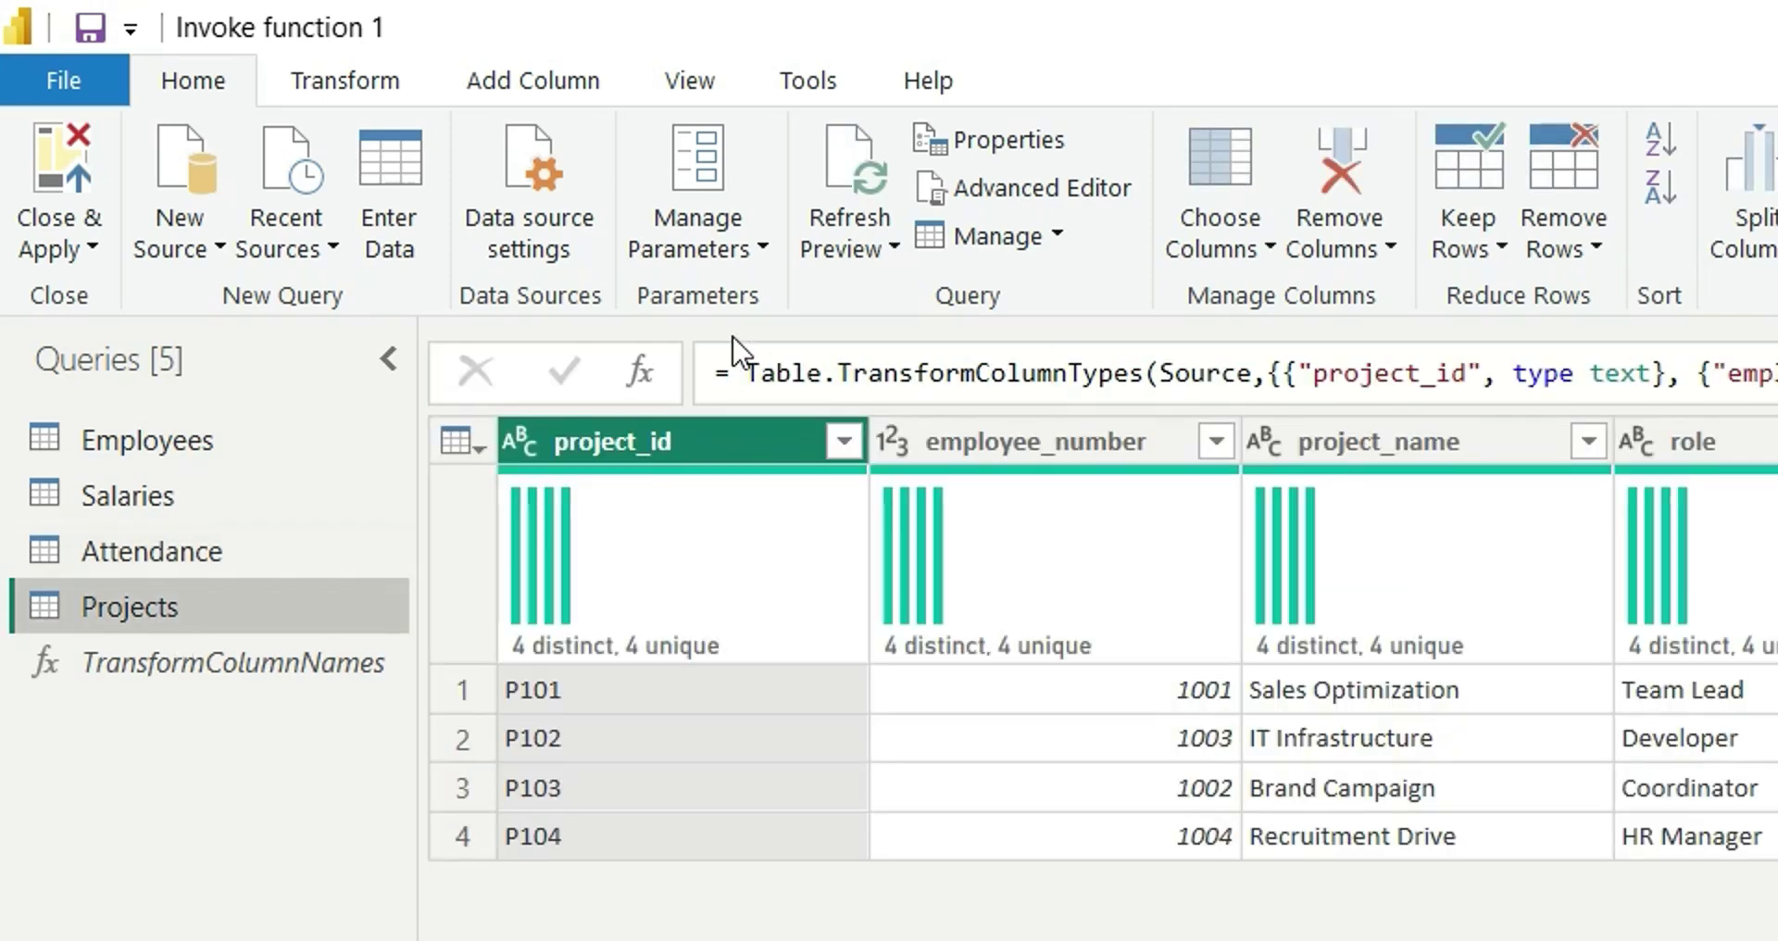